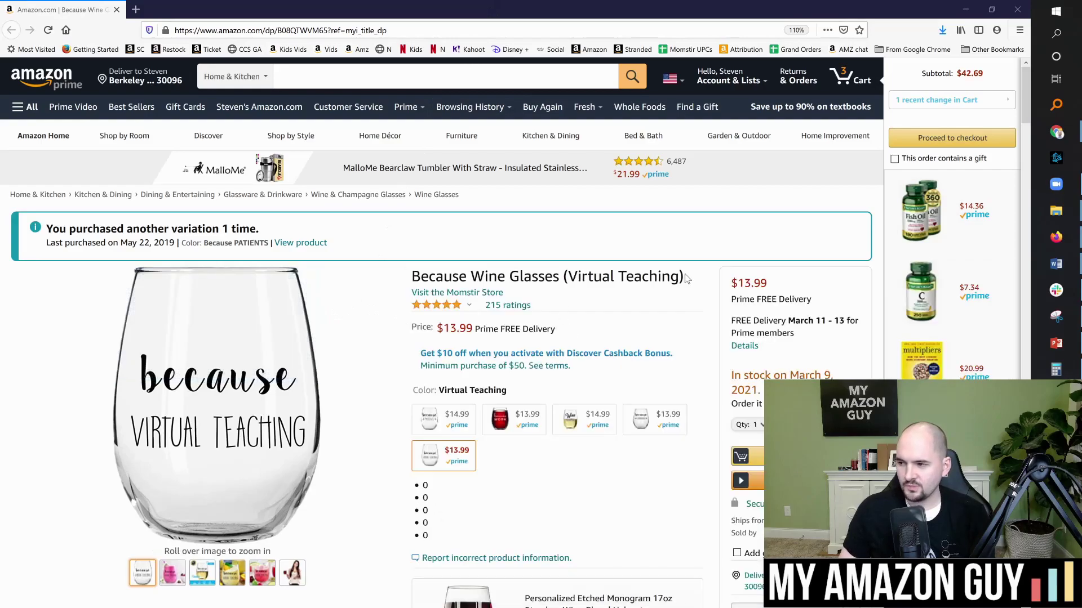
Step: Read through the listing's full Product Name on the Vital Info tab
left_click_drag(686, 279, 594, 278)
left_click(601, 292)
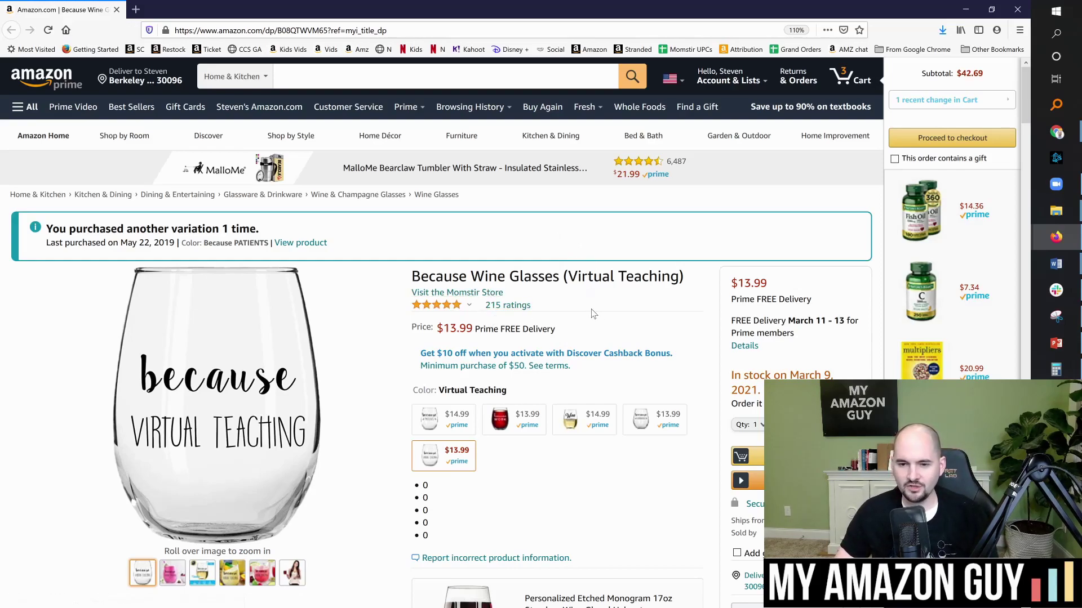
left_click_drag(413, 276, 488, 276)
left_click(488, 276)
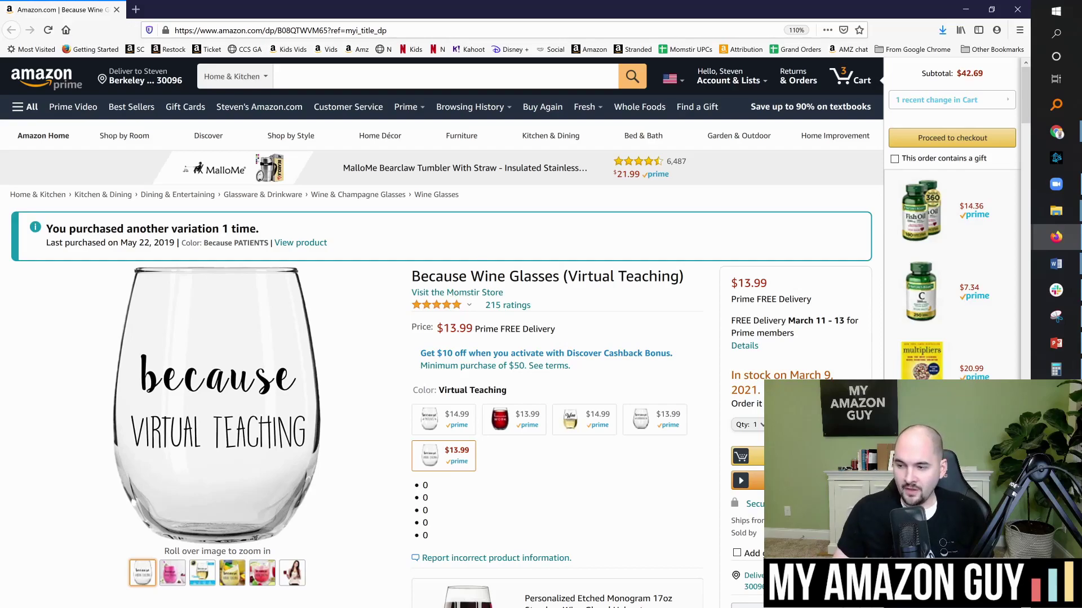
left_click_drag(412, 276, 698, 280)
left_click(697, 280)
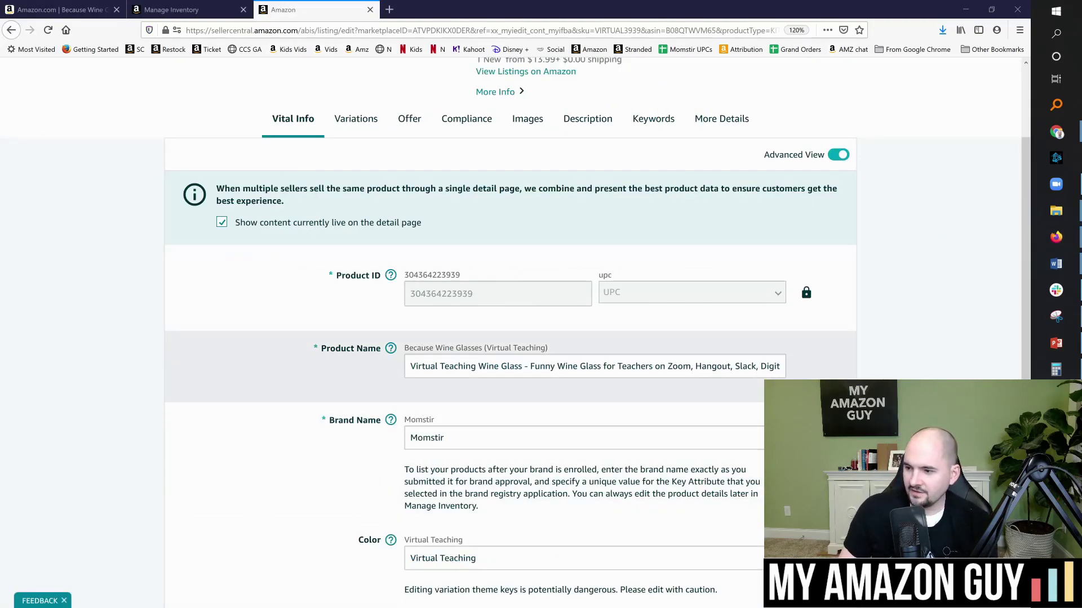
left_click_drag(465, 366, 783, 366)
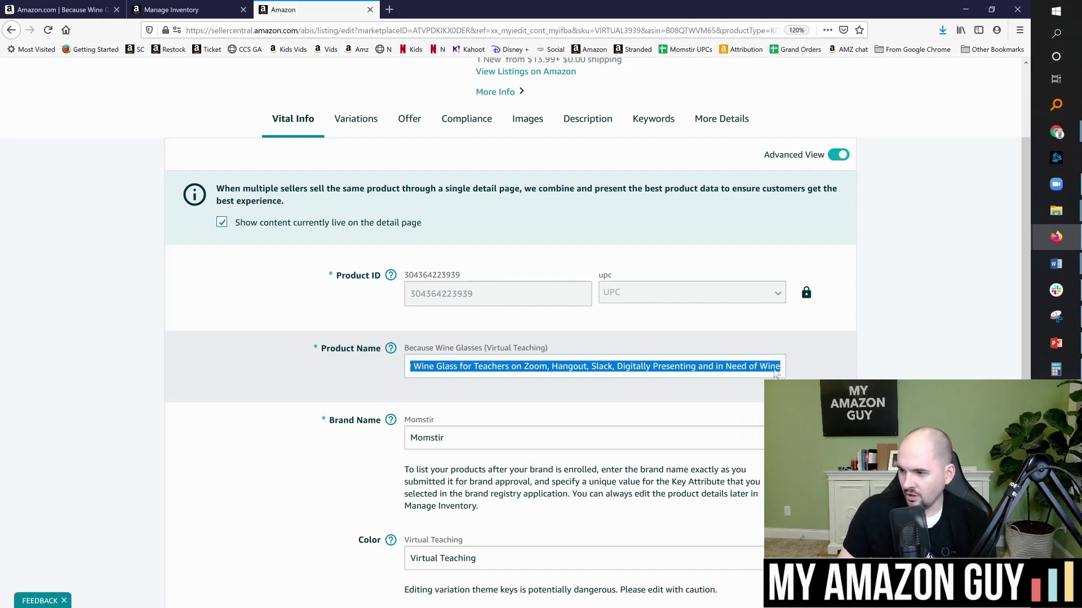
left_click(569, 366)
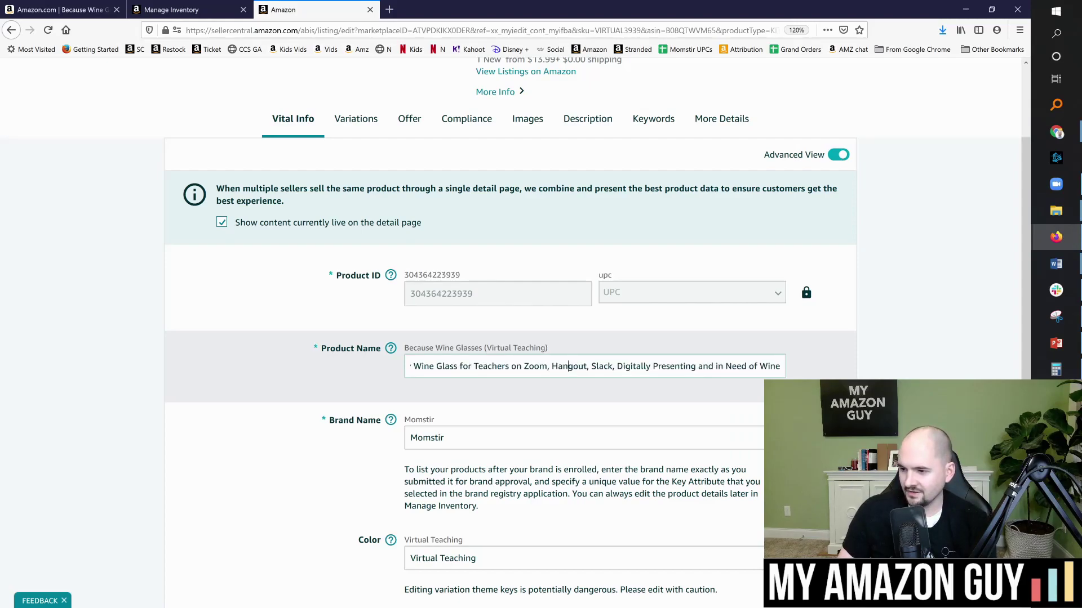
Step: Check the description and key product features, then return to the Amazon.com product page
left_click(592, 119)
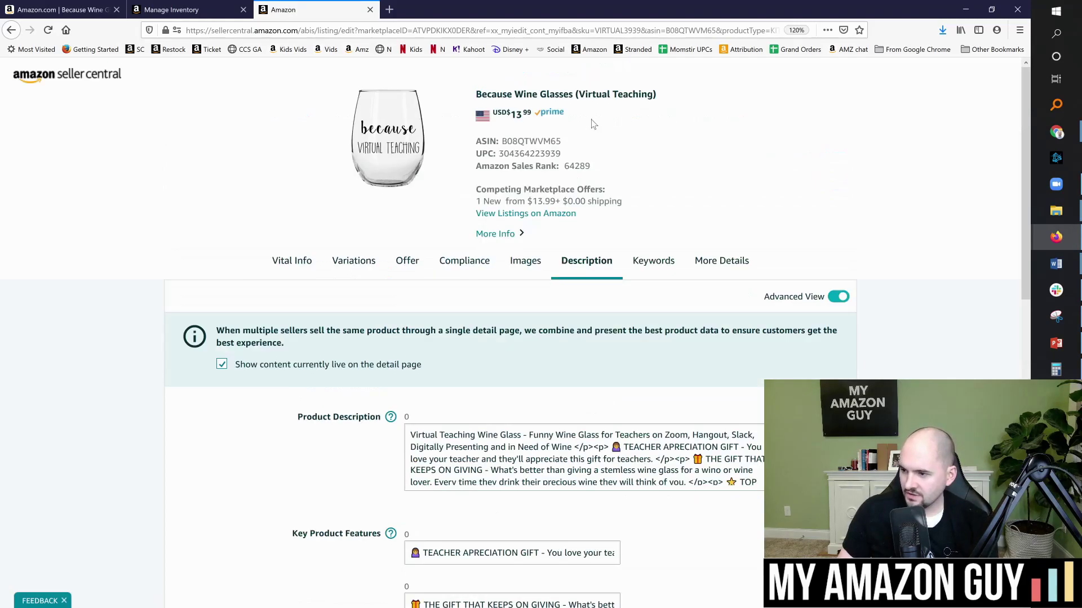
scroll(317, 438, "down", 4)
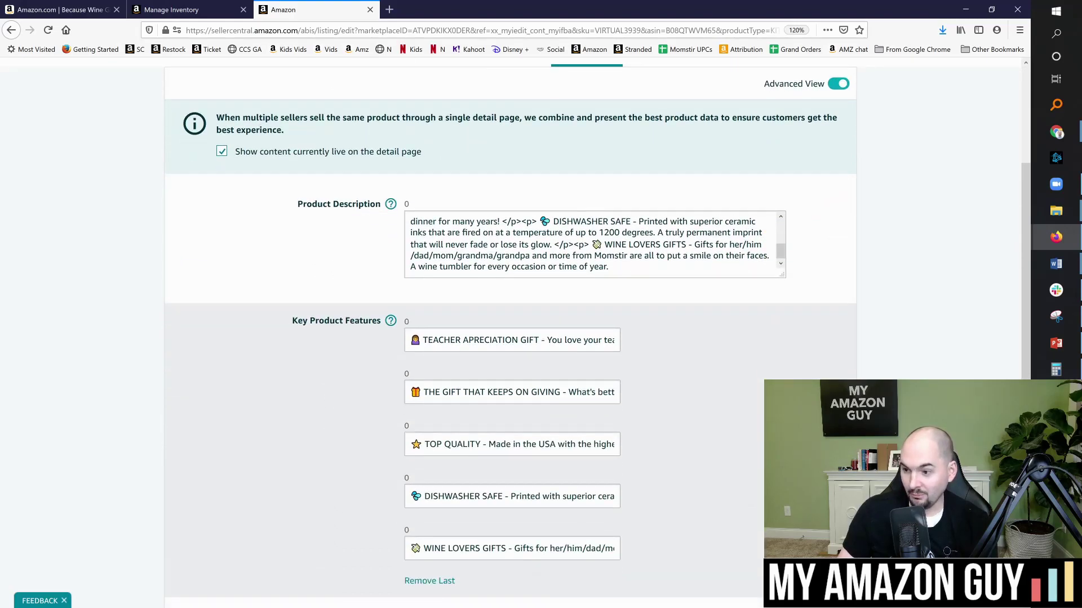
left_click_drag(461, 339, 529, 340)
left_click_drag(463, 392, 499, 392)
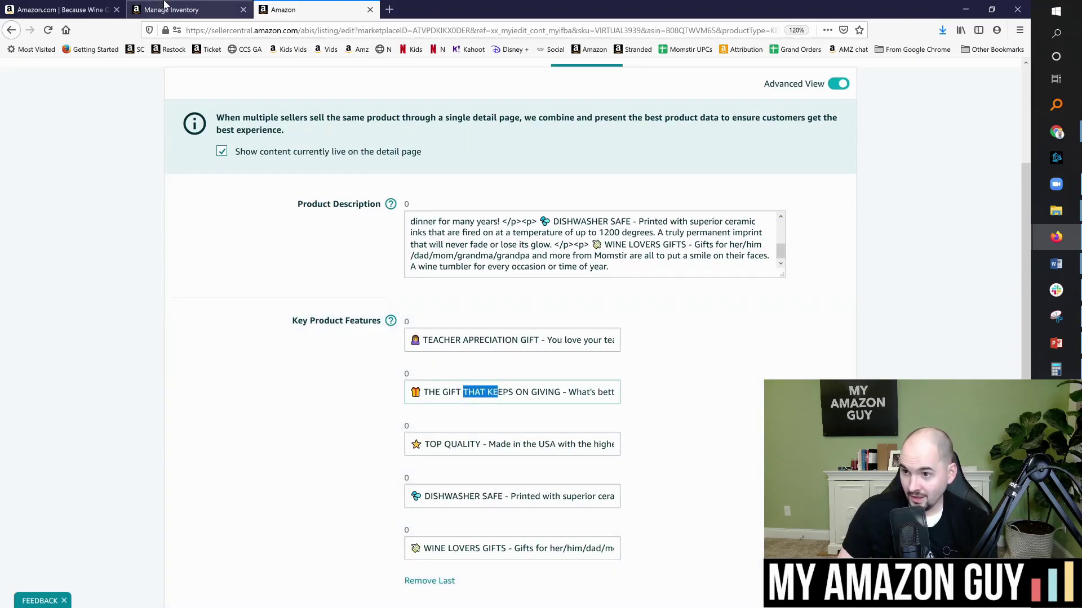
left_click(55, 8)
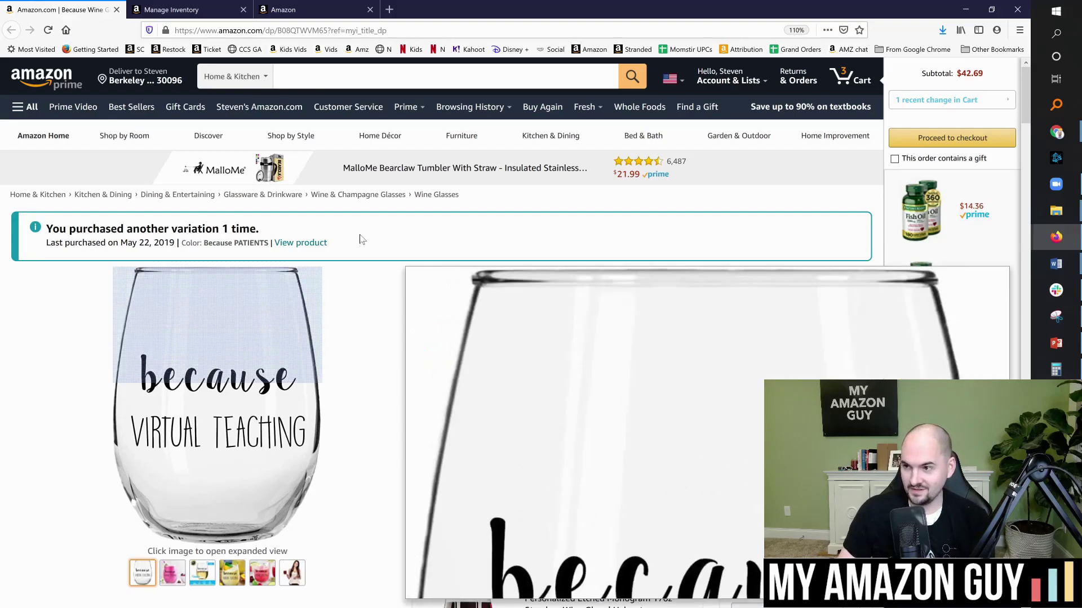
Step: Search inventory for 'because' and open the BECAUSE parent SKU's edit page
left_click(202, 8)
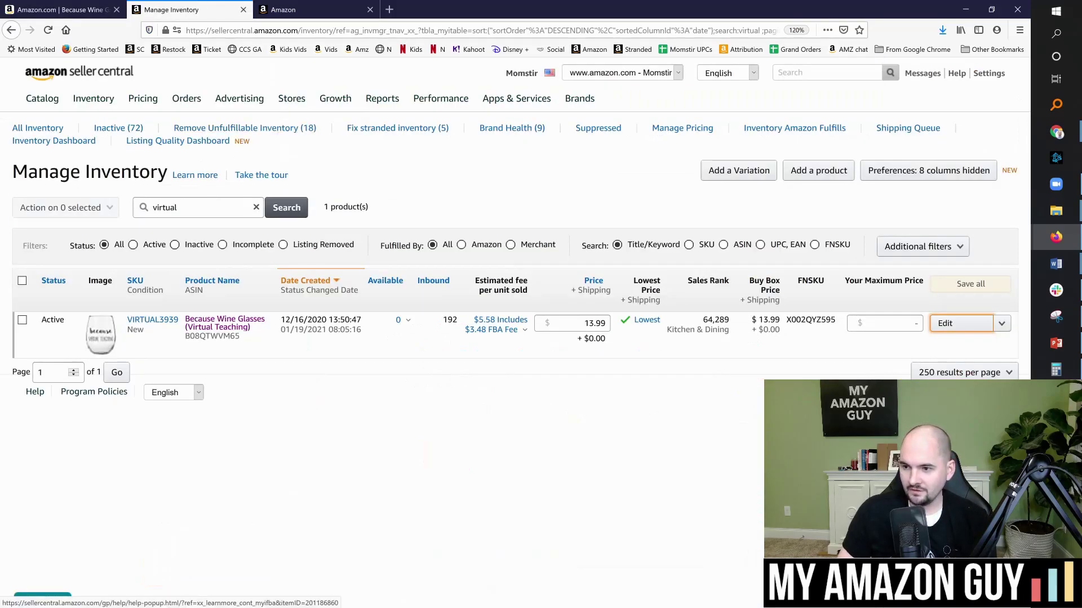
double_click(165, 207)
type("bec")
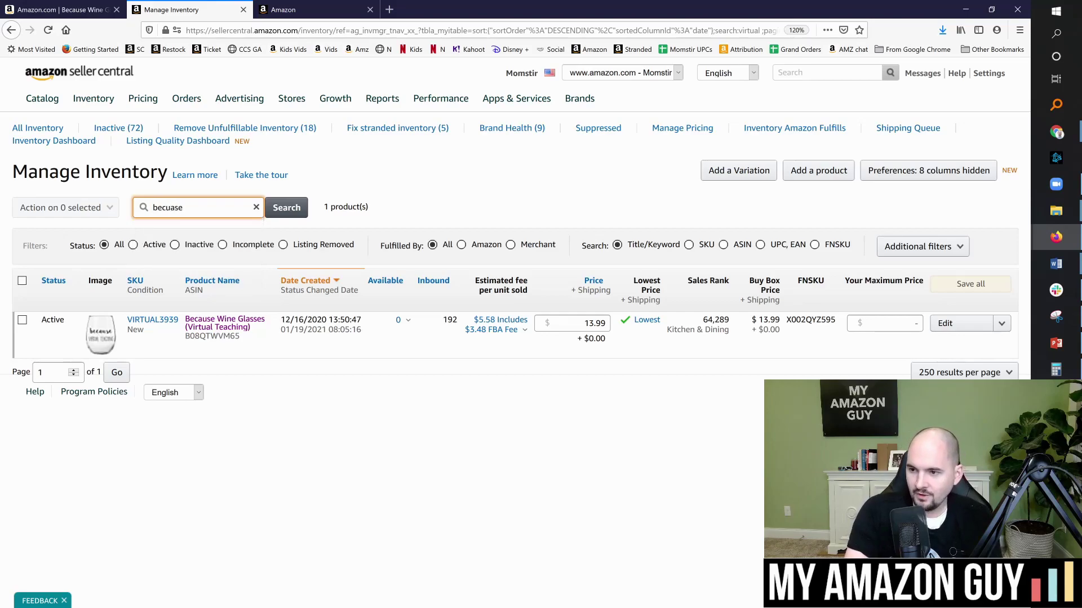
type("ause")
key("Return")
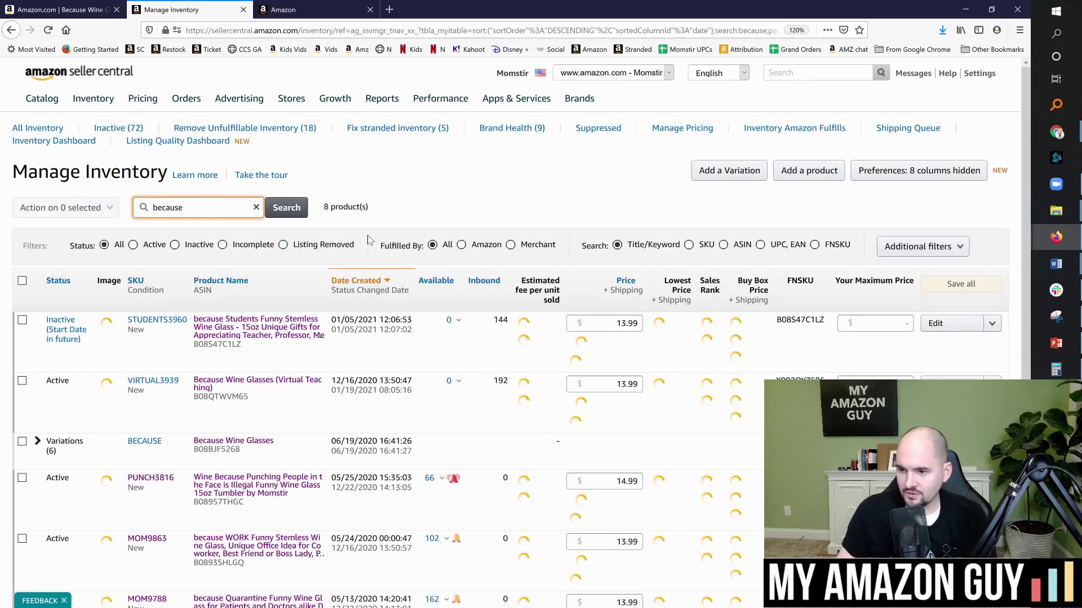
left_click_drag(182, 413, 143, 415)
left_click(148, 413)
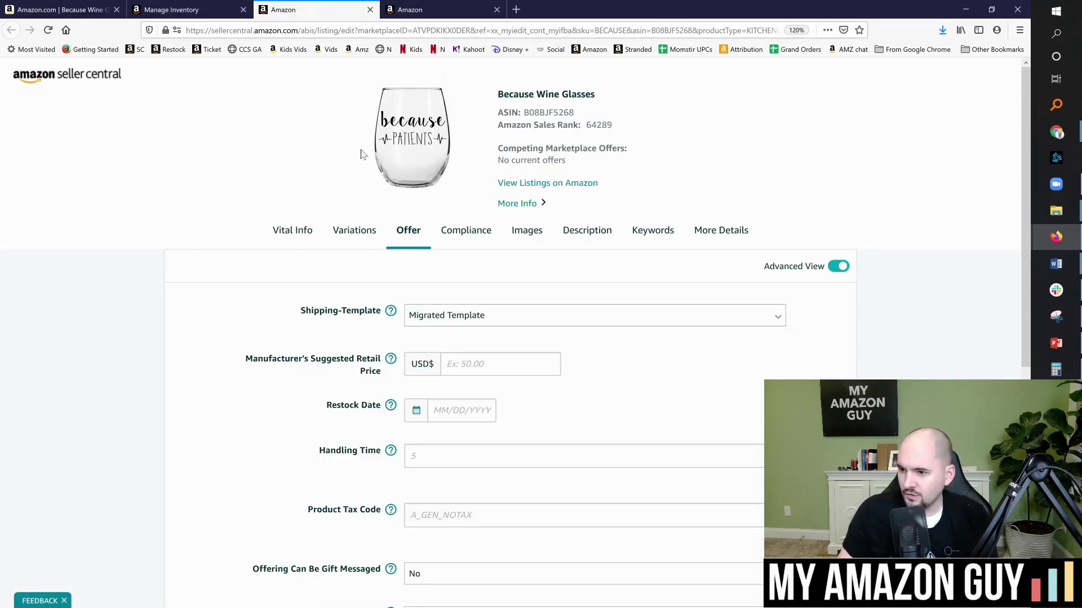
Step: Review the six variation rows, including Virtual Teaching, and copy the parent ASIN B08BJF5268
left_click(355, 234)
scroll(427, 300, "down", 5)
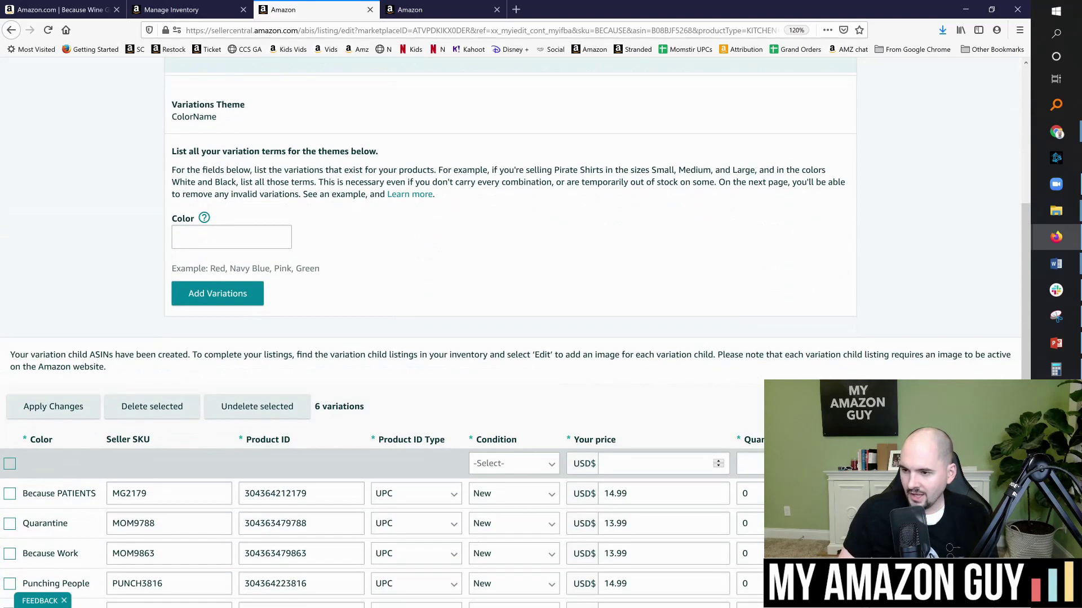
scroll(516, 335, "up", 2)
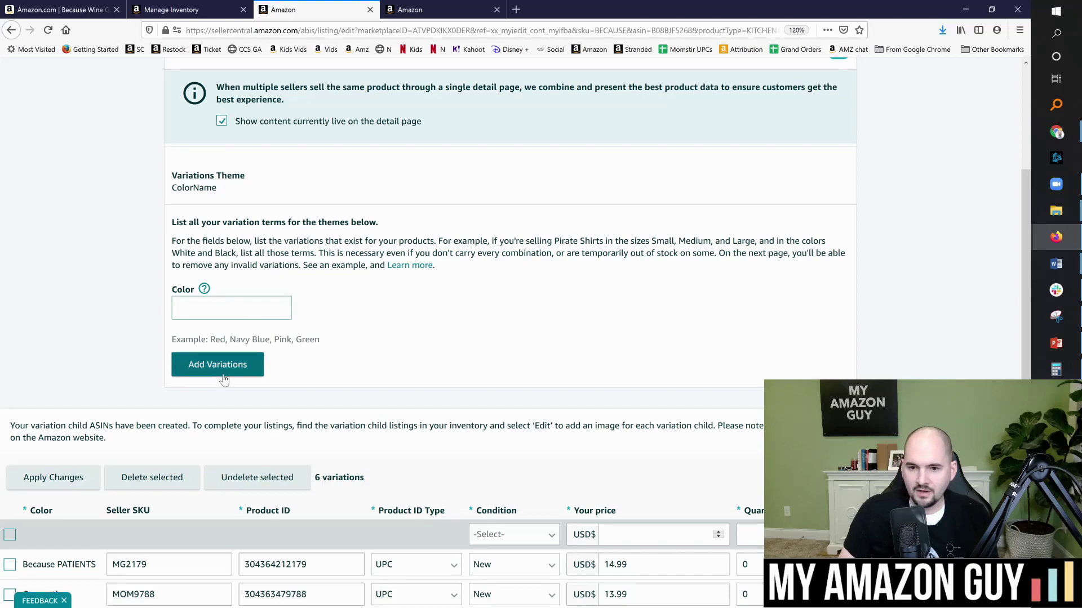
scroll(255, 383, "down", 2)
scroll(255, 383, "down", 4)
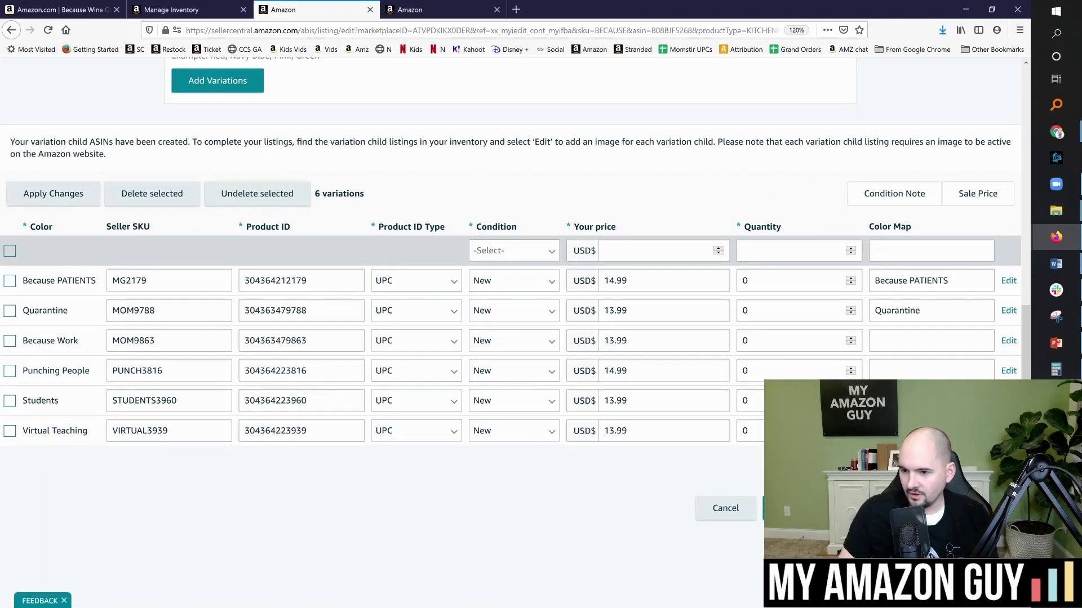
double_click(141, 431)
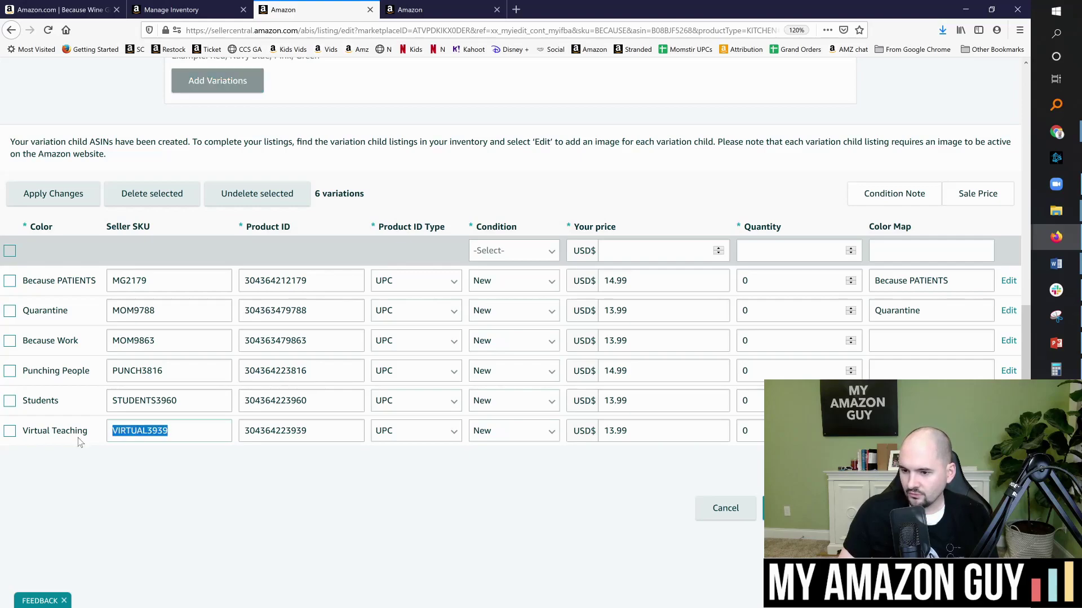
left_click_drag(85, 437, 23, 430)
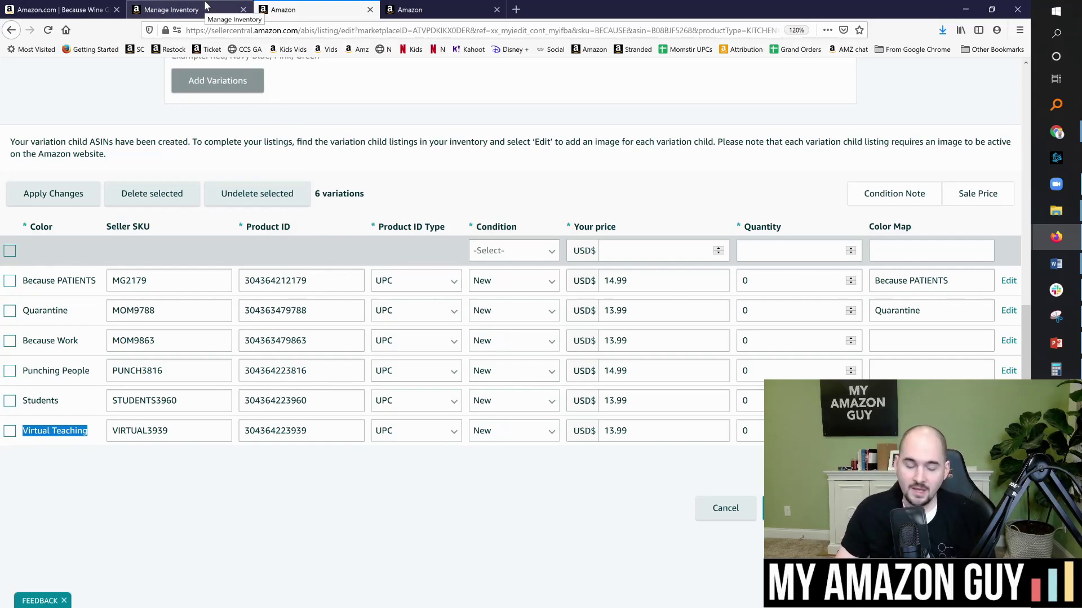
scroll(276, 205, "up", 6)
scroll(277, 206, "up", 3)
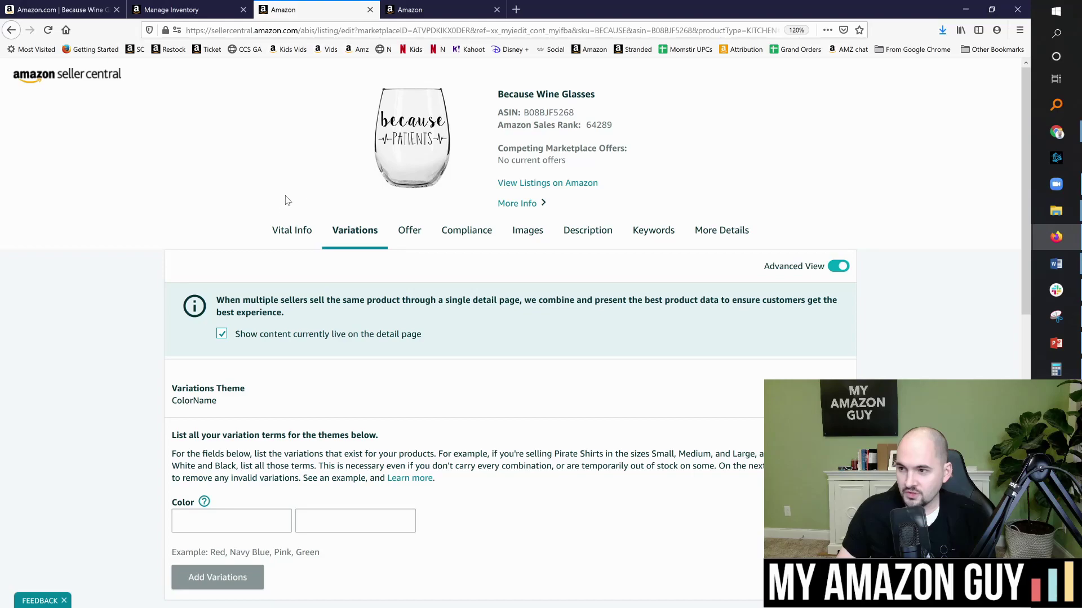
double_click(548, 112)
key("ctrl+c")
Step: Start a Fix a product page request under selling on Amazon's product and listing topics
left_click(426, 6)
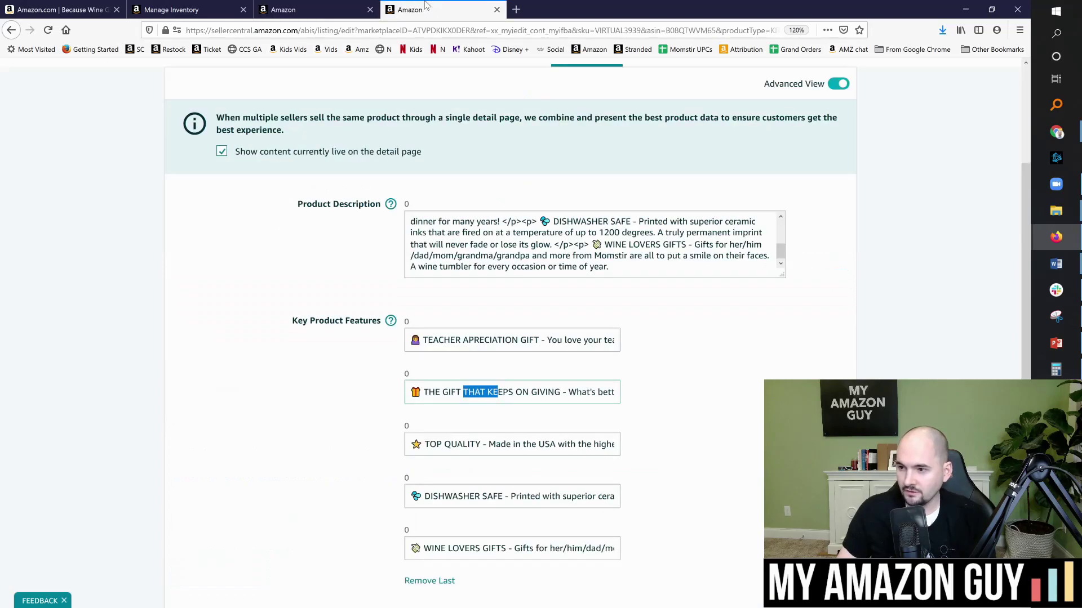
scroll(794, 203, "up", 4)
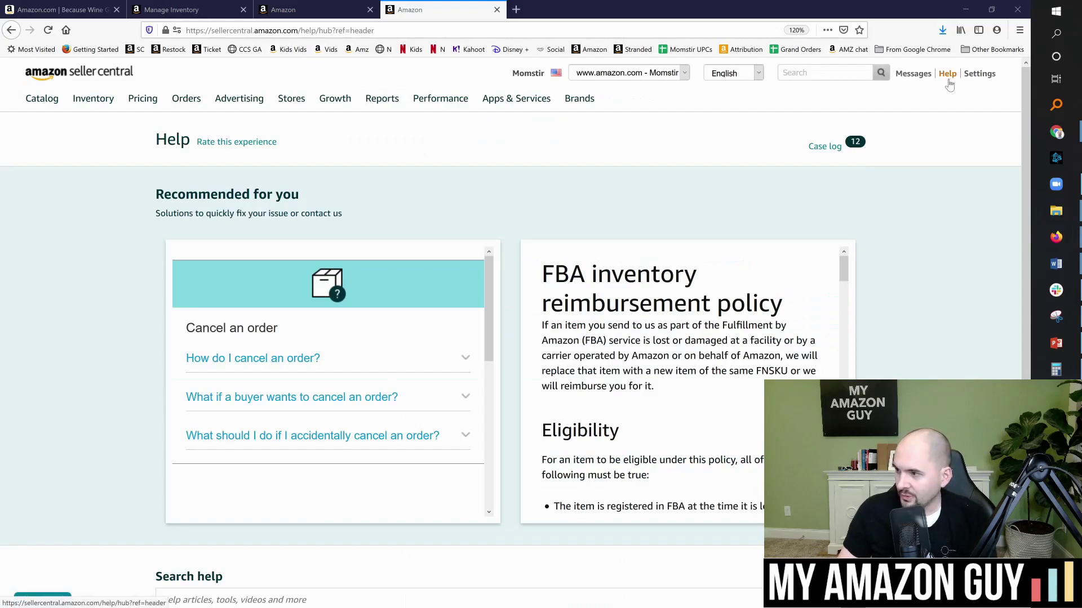
scroll(529, 290, "down", 5)
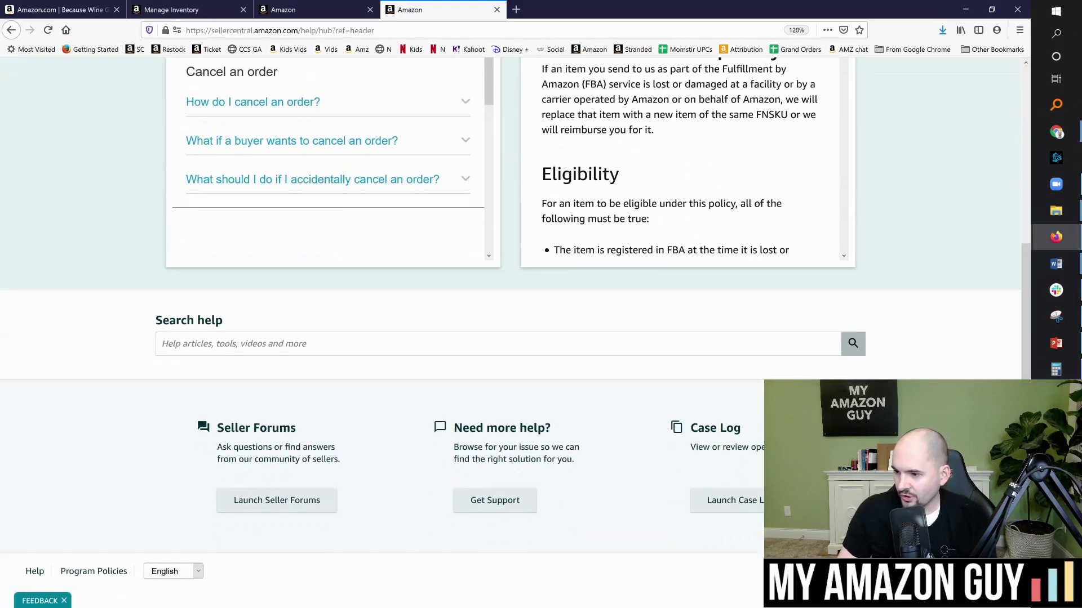
left_click(495, 501)
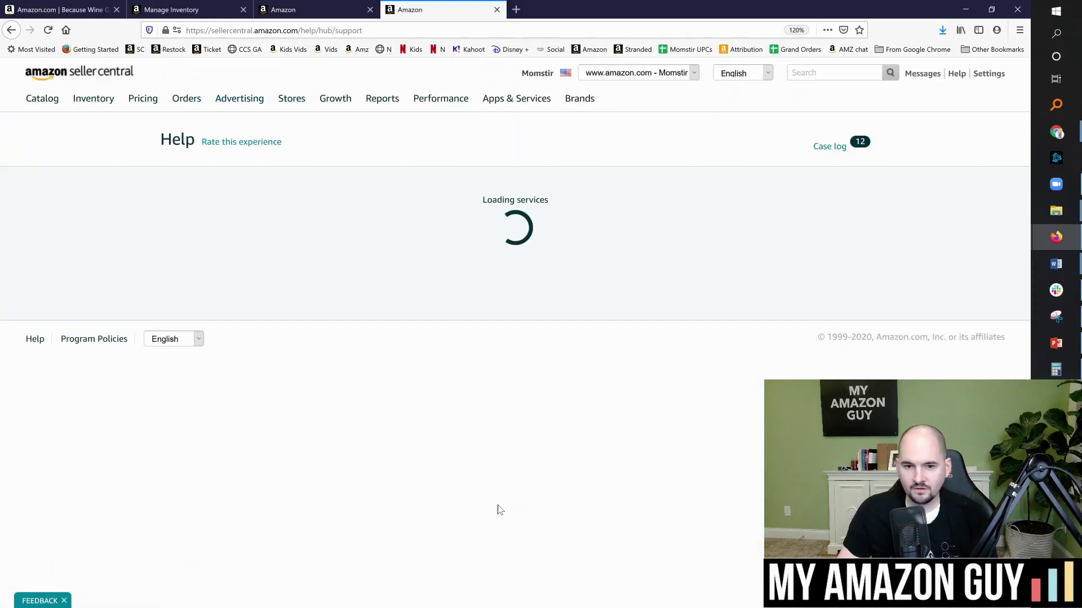
left_click(317, 281)
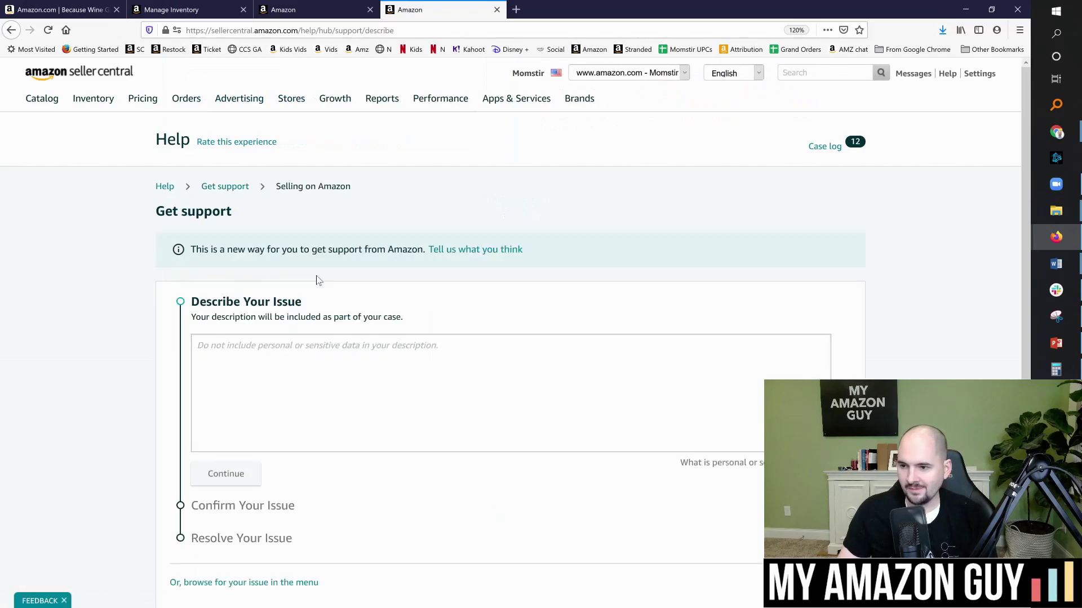
scroll(515, 327, "down", 2)
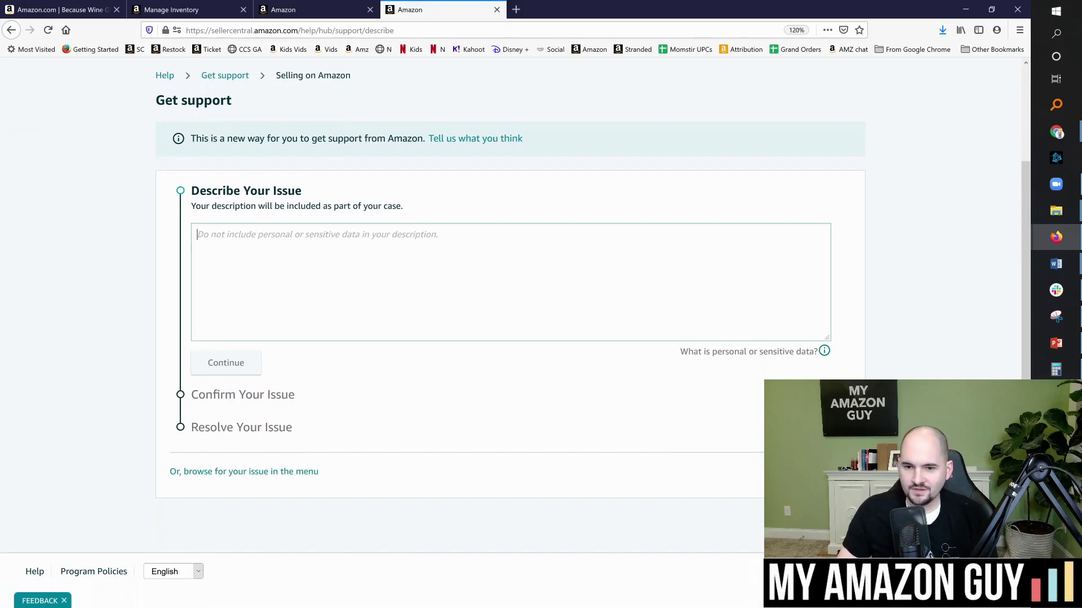
left_click(271, 473)
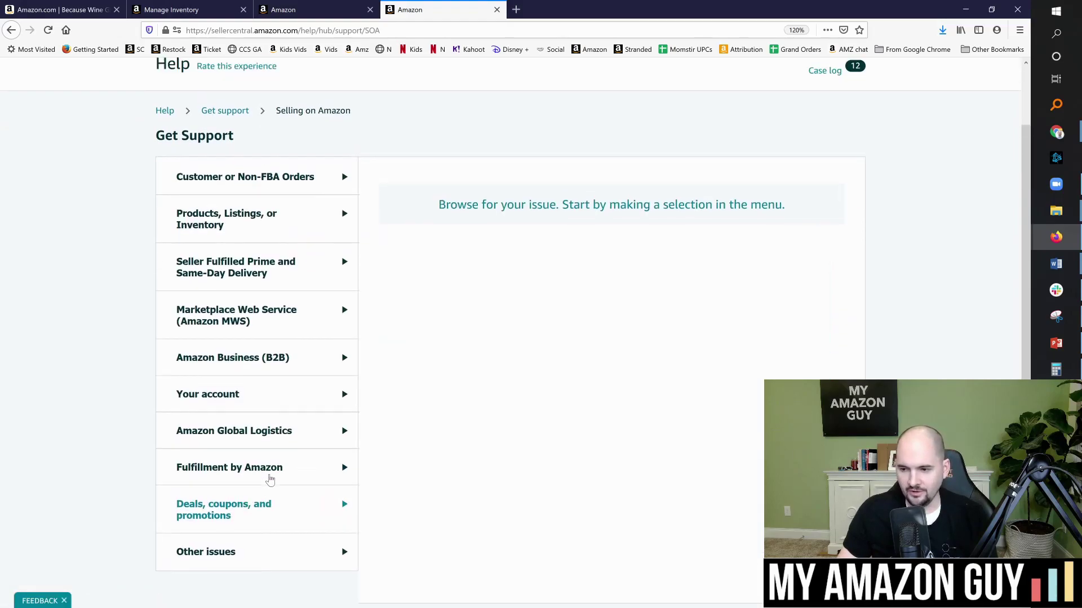
left_click(272, 302)
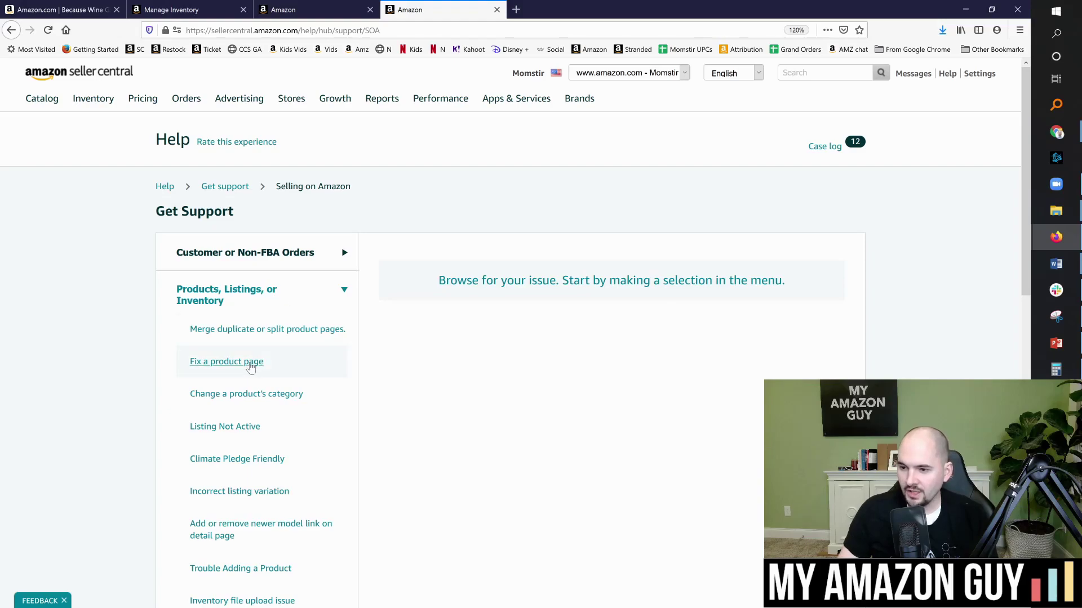
left_click(269, 366)
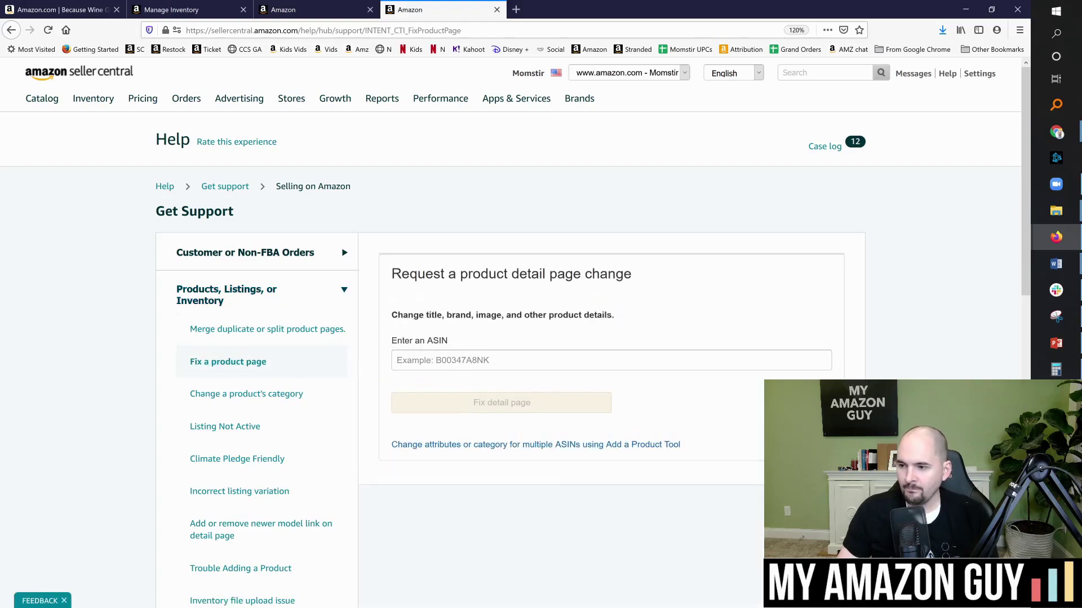
Step: Enter ASIN B08BJF5268 and choose Title as the attribute to update
left_click(475, 360)
key("ctrl+v")
left_click(522, 404)
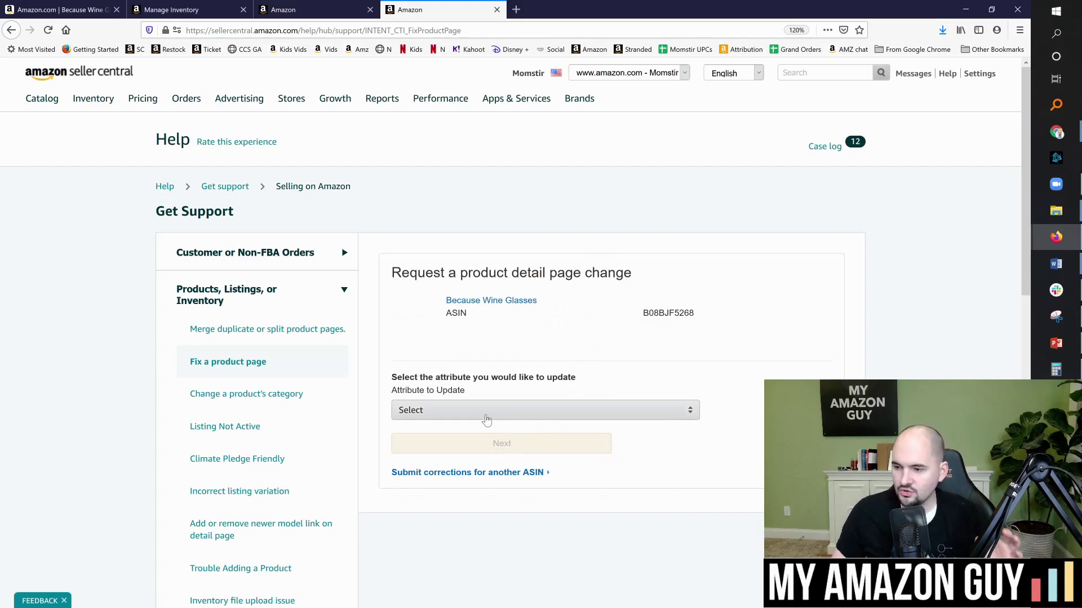
left_click(462, 409)
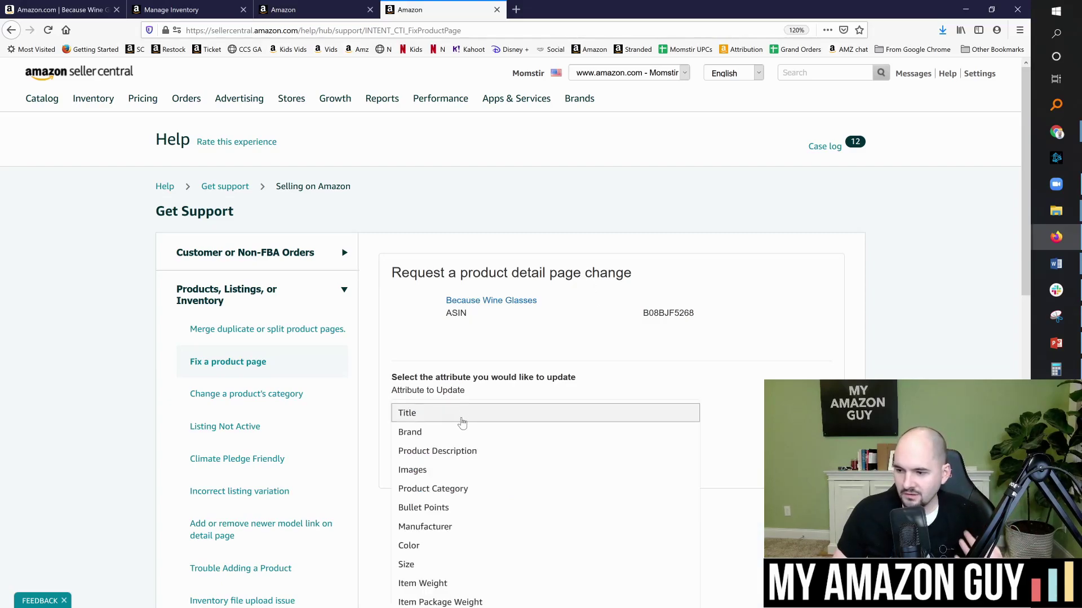
left_click(462, 420)
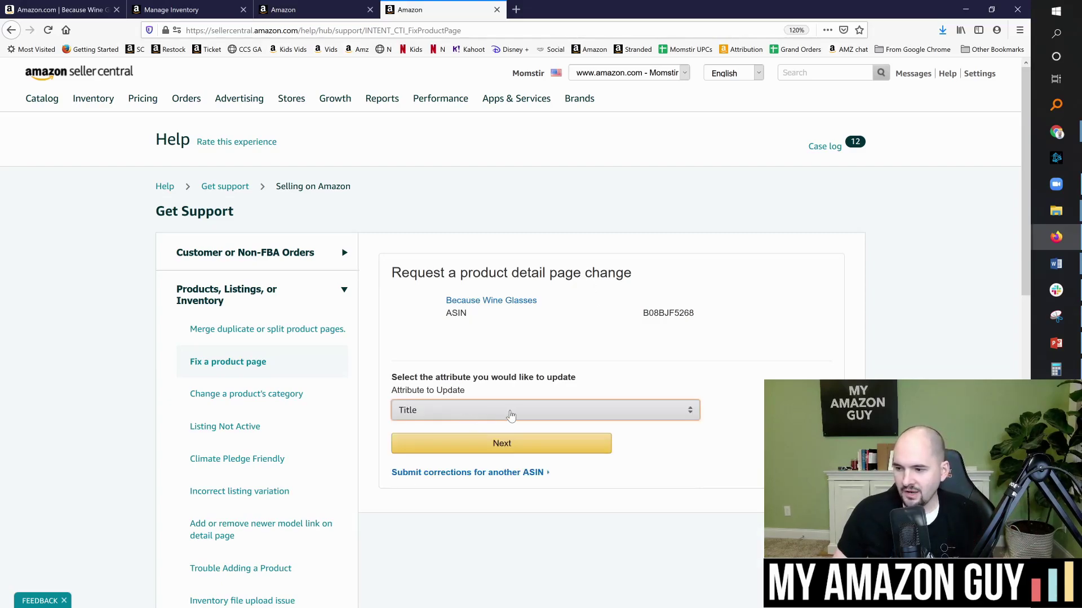
left_click(496, 445)
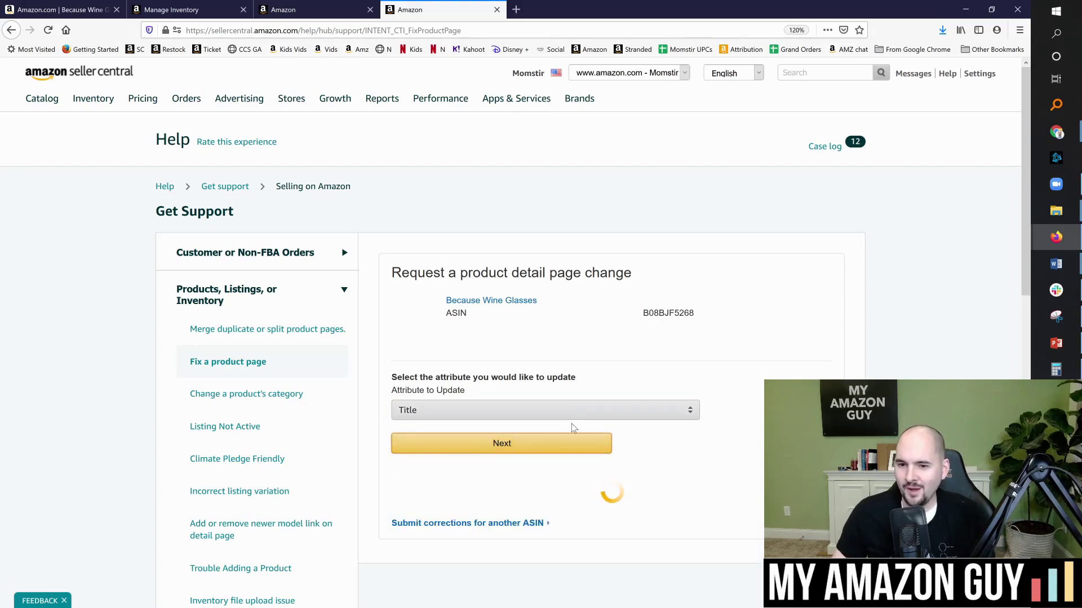
Step: Read the note that the title must be changed on the Edit Product page
scroll(570, 430, "down", 2)
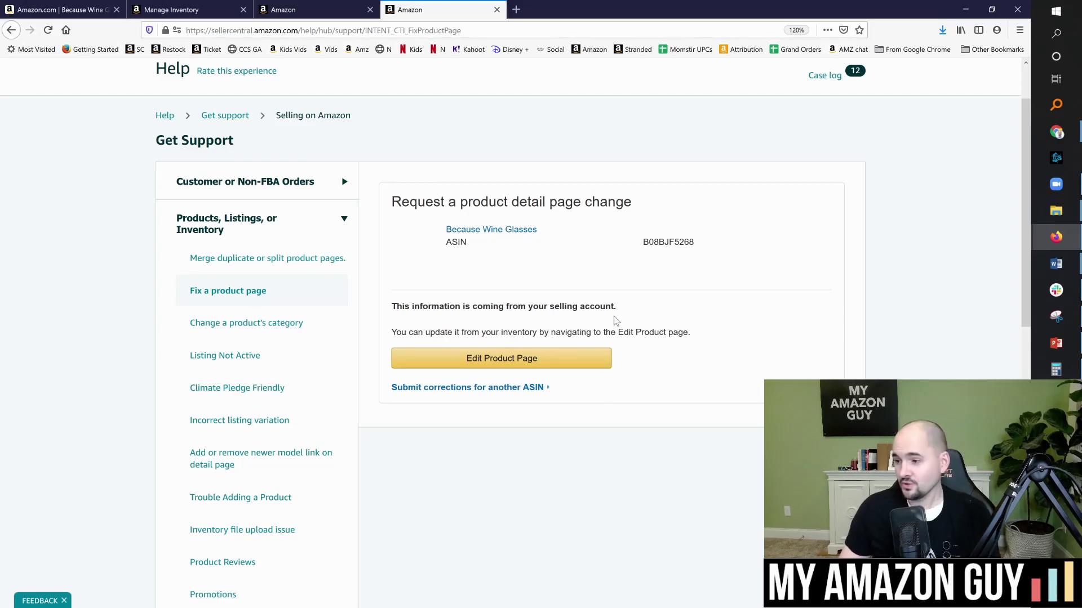
left_click_drag(617, 306, 580, 306)
left_click(590, 321)
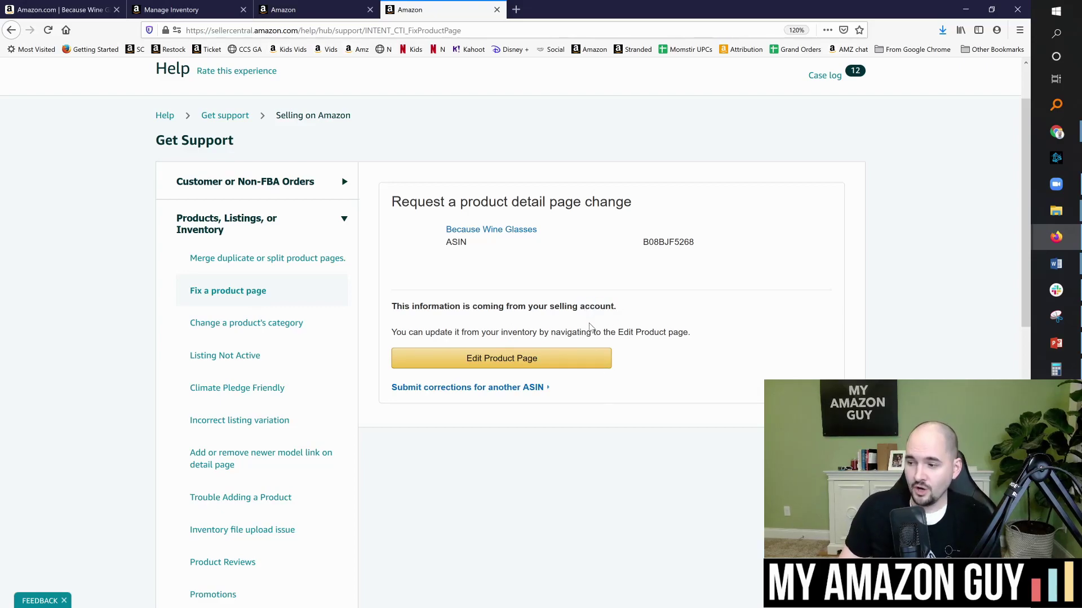
left_click_drag(629, 332, 672, 332)
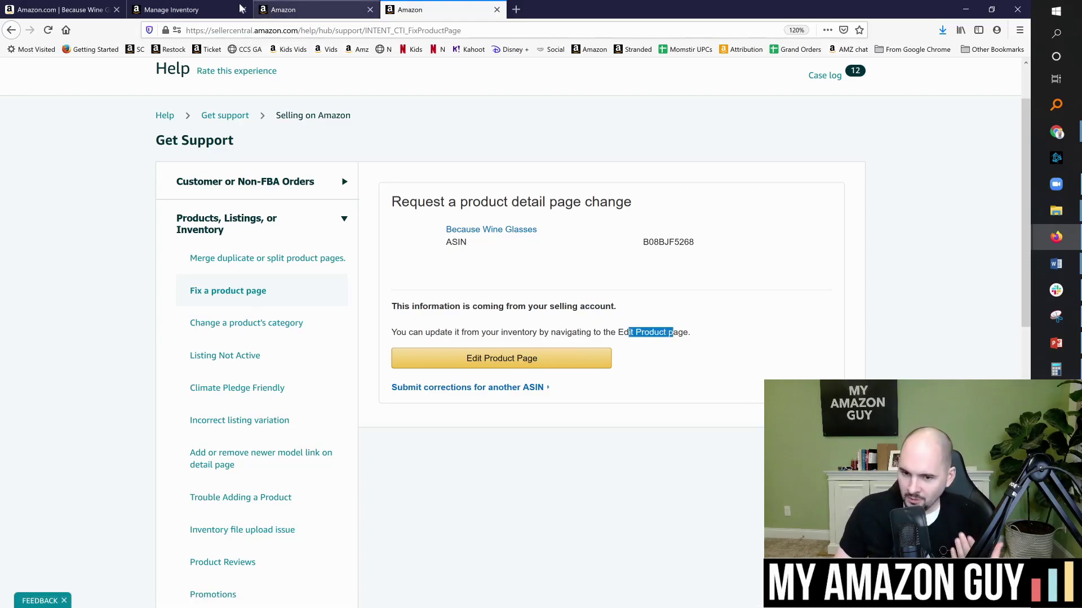
Step: Open the VIRTUAL3939 listing's Vital Info and select 'Virtual Teaching' in its Product Name
left_click(200, 9)
left_click(339, 5)
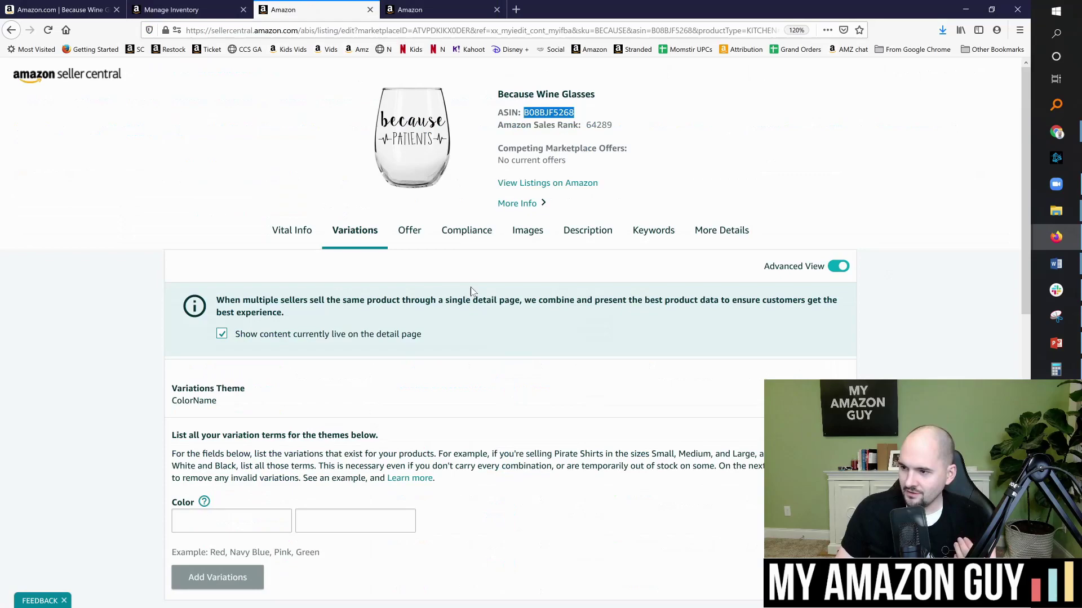
left_click(291, 230)
scroll(528, 388, "down", 3)
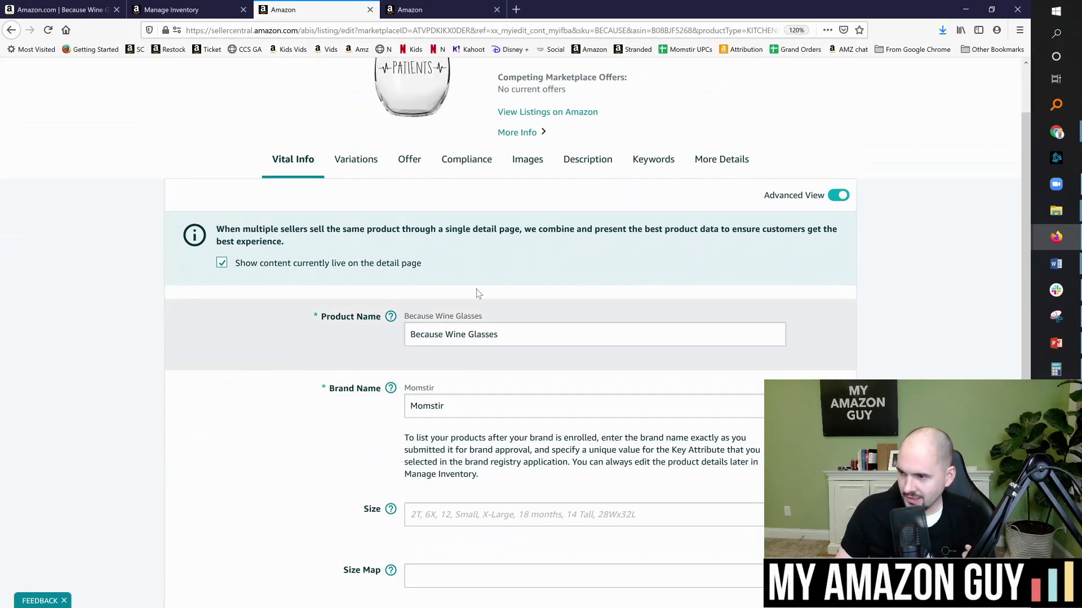
left_click(59, 10)
left_click(174, 10)
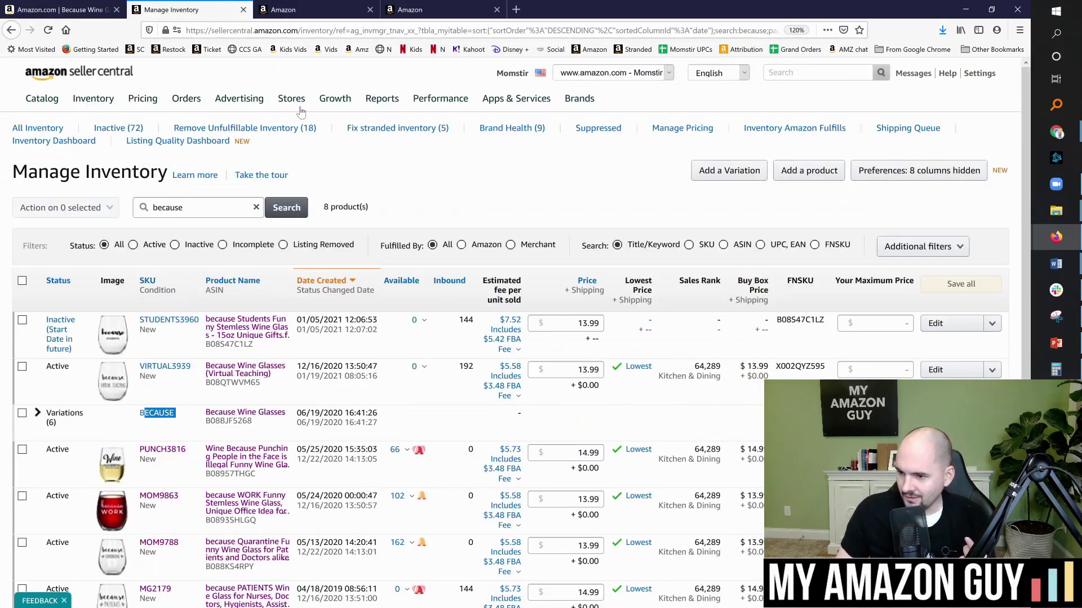
left_click(936, 370)
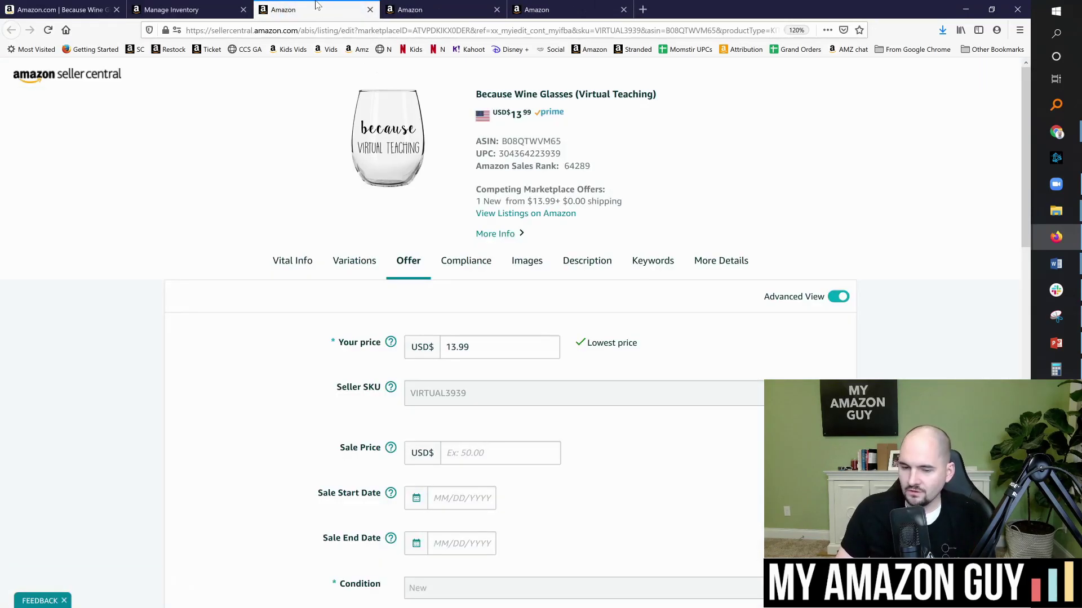
left_click(296, 263)
scroll(492, 400, "down", 3)
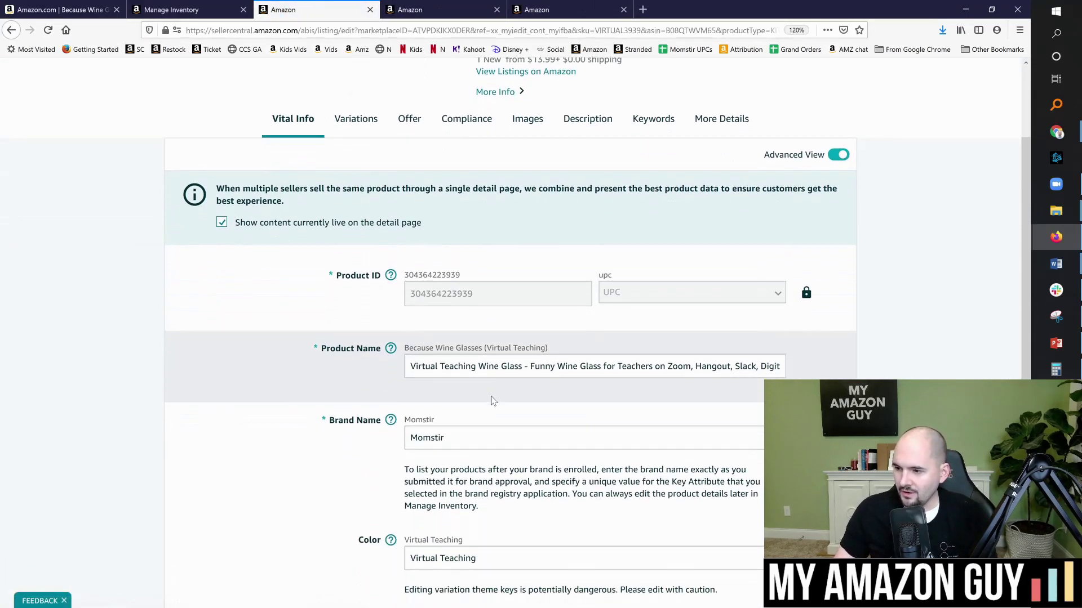
left_click_drag(410, 366, 476, 366)
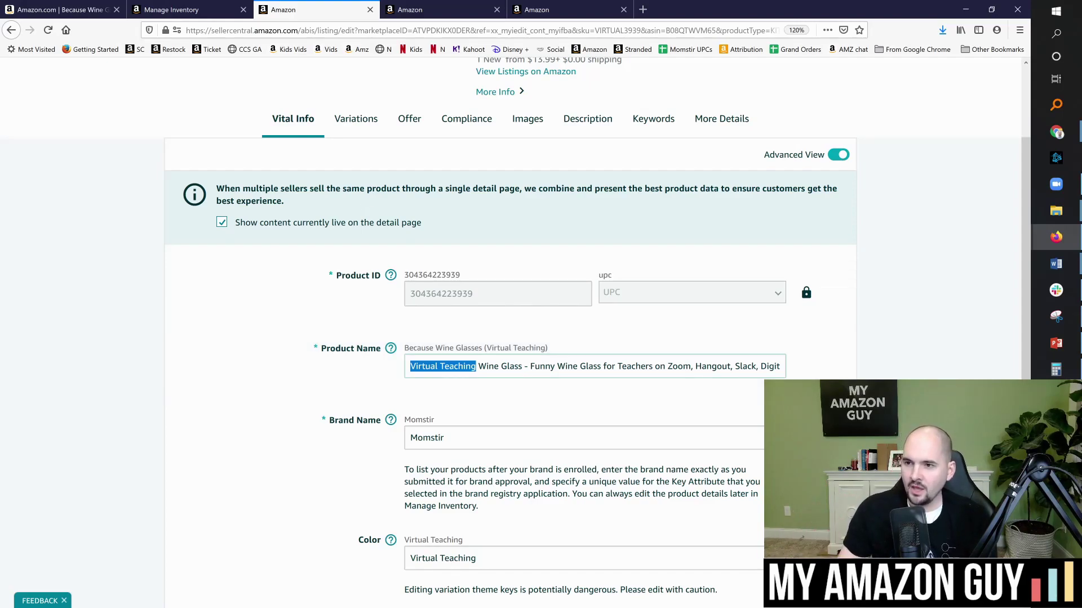
left_click(536, 9)
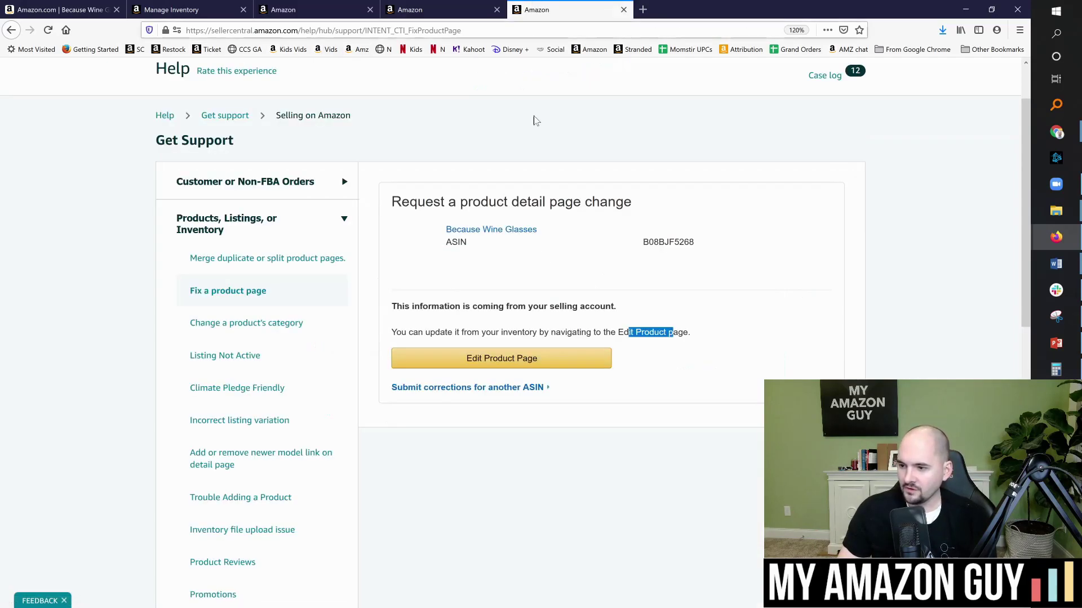
left_click(540, 341)
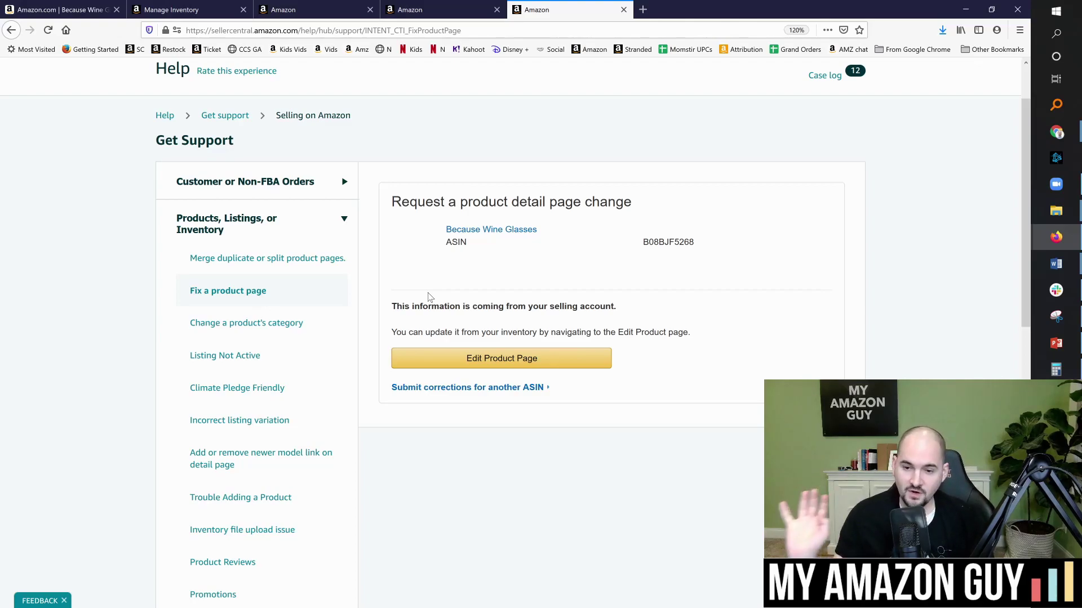
left_click(280, 5)
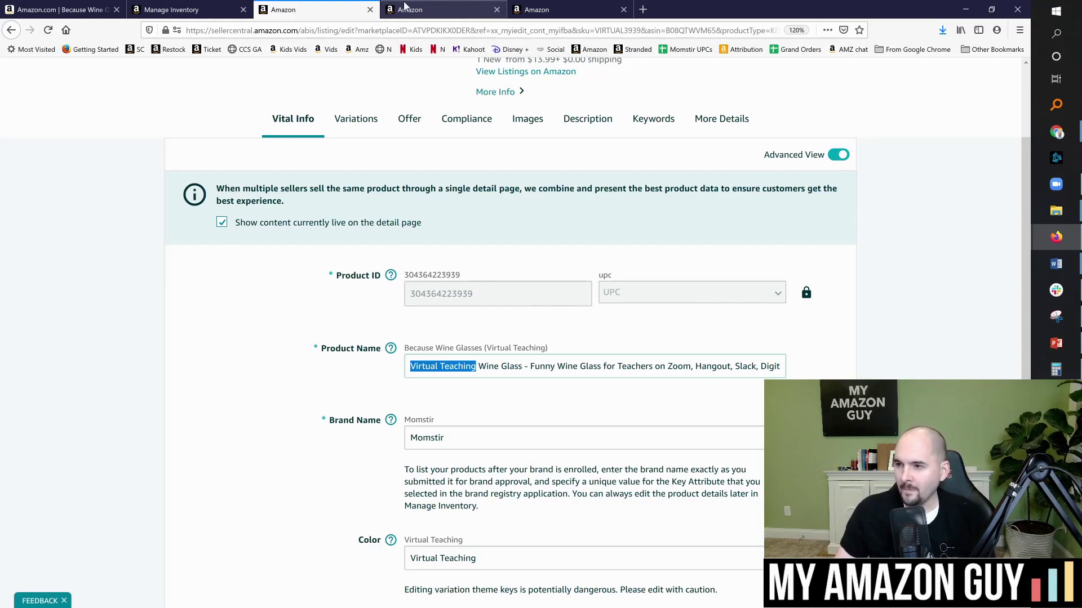
left_click(525, 6)
scroll(362, 306, "down", 3)
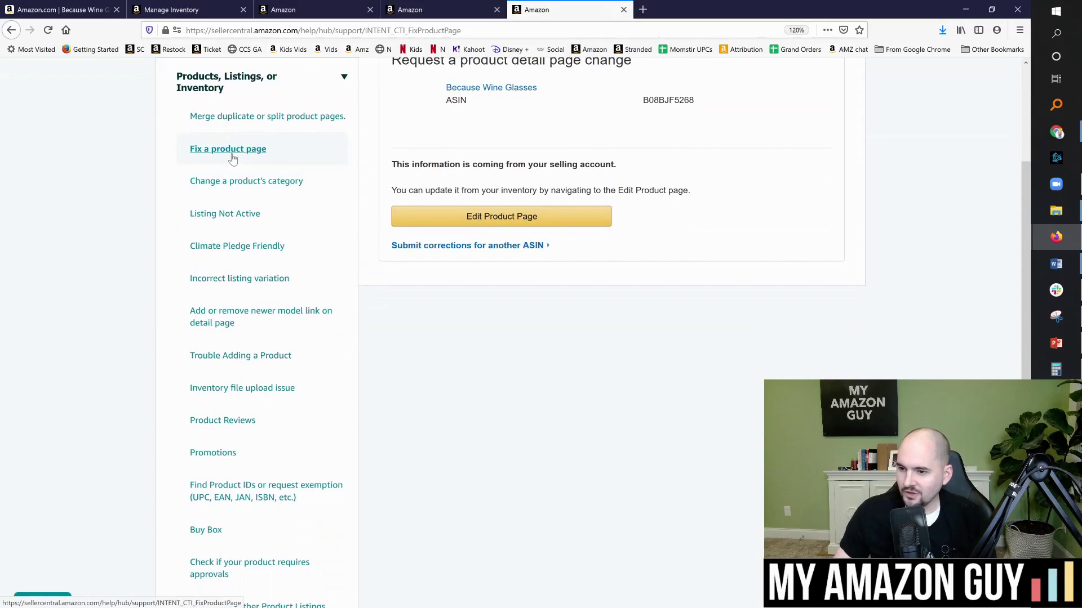
left_click(249, 395)
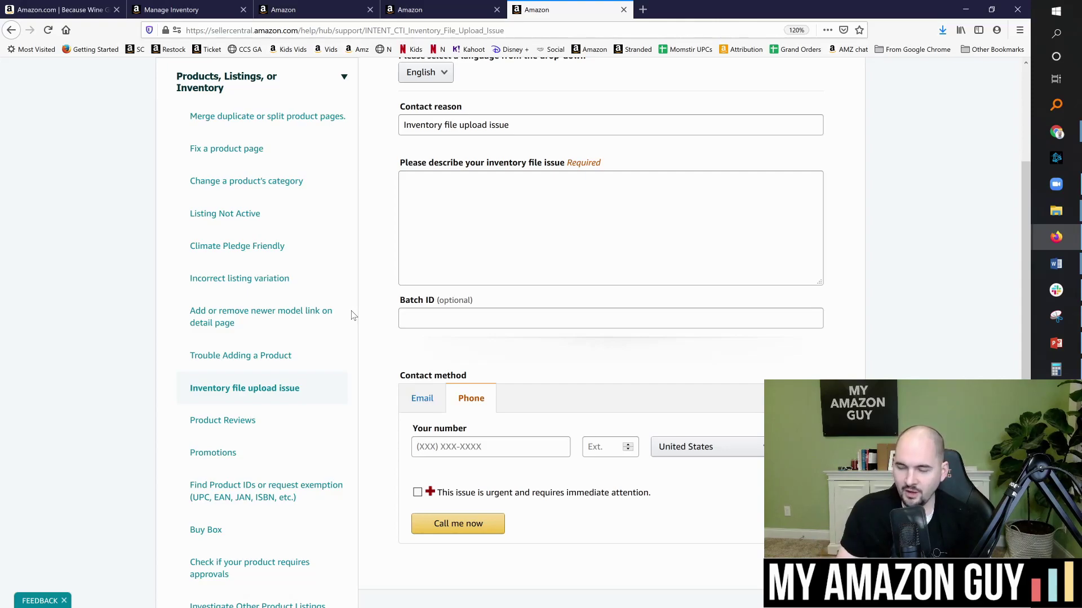
Step: Set contact reason 'B08BJF5268 Virtual Teaching title' and describe the issue, ending 'Please update title to:'
left_click(404, 181)
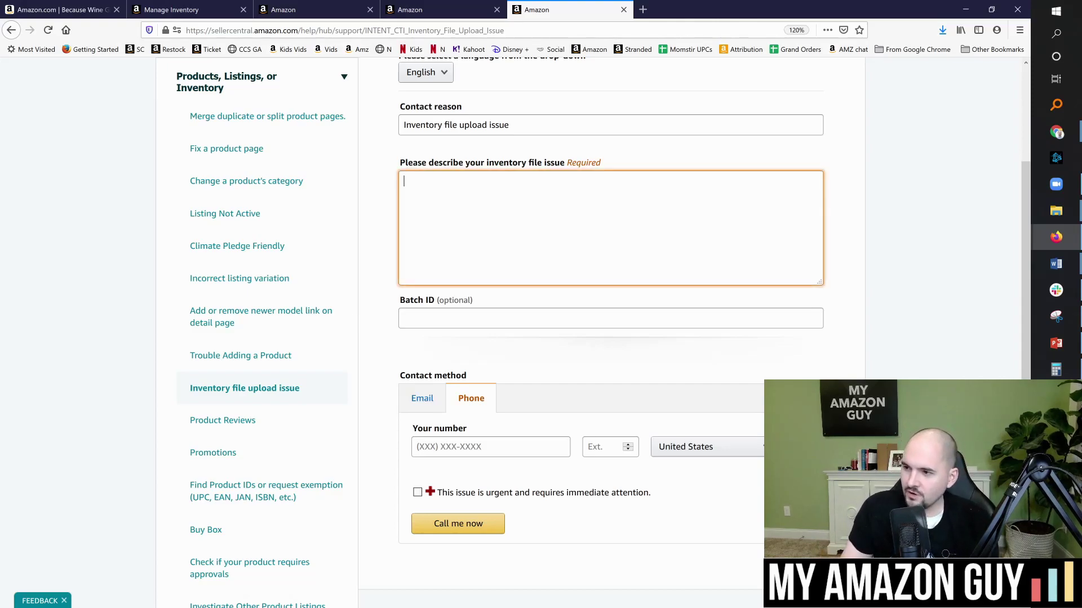
key("shift+Tab")
type("B08BJF5268")
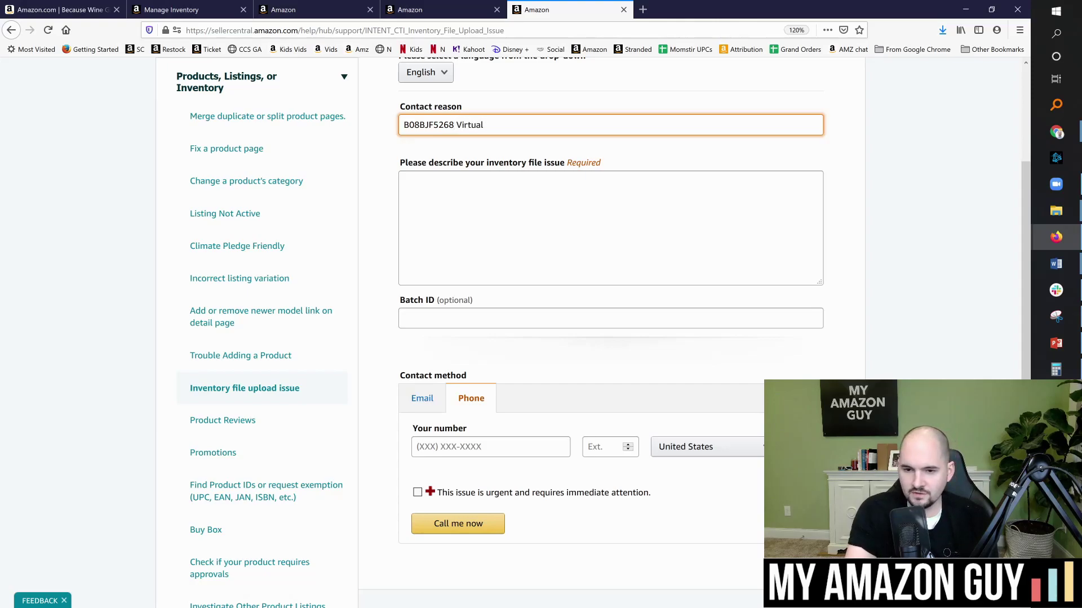
type("Virtual Teaching title")
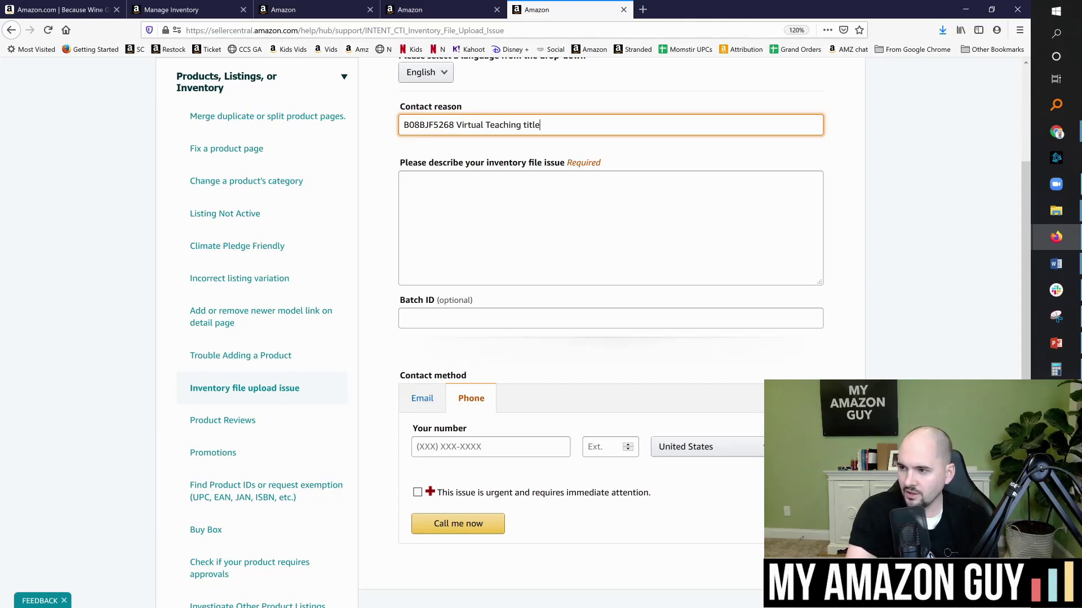
key("Tab")
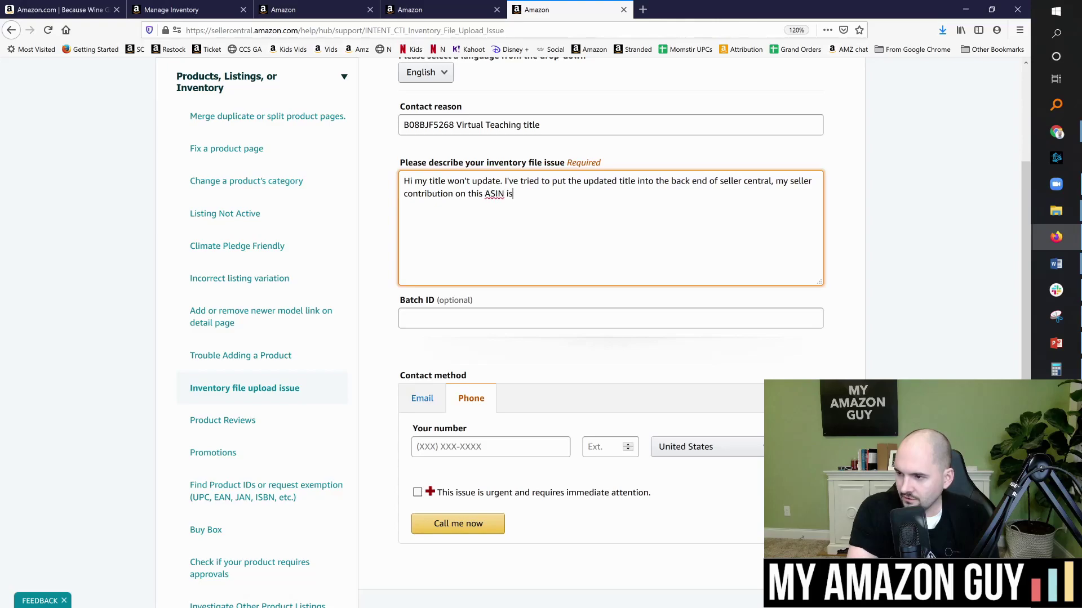
key("Return")
key("Return")
type("Please upd")
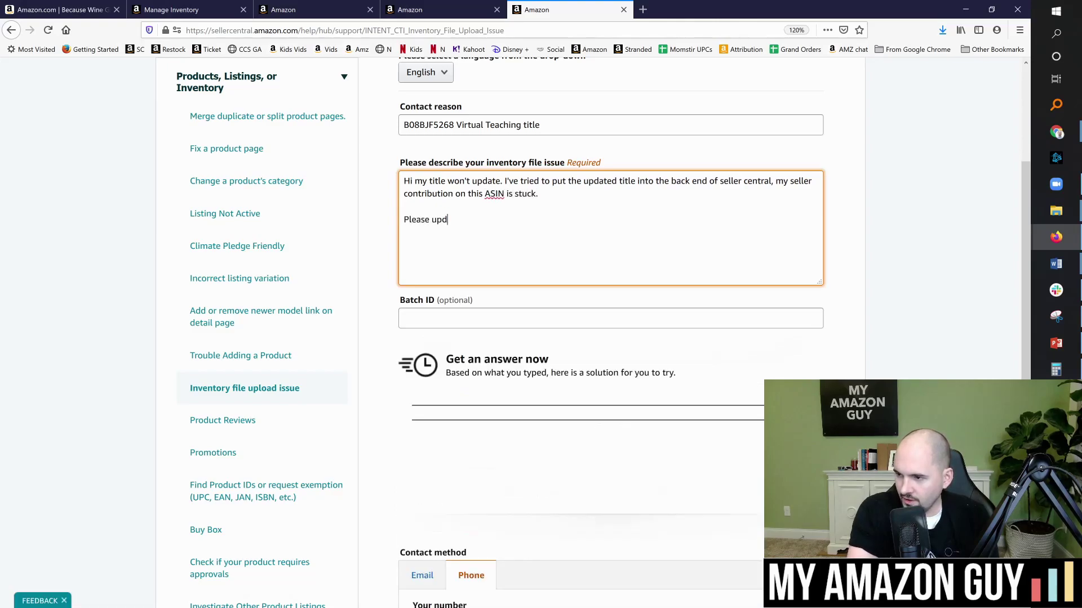
type("ate title to:")
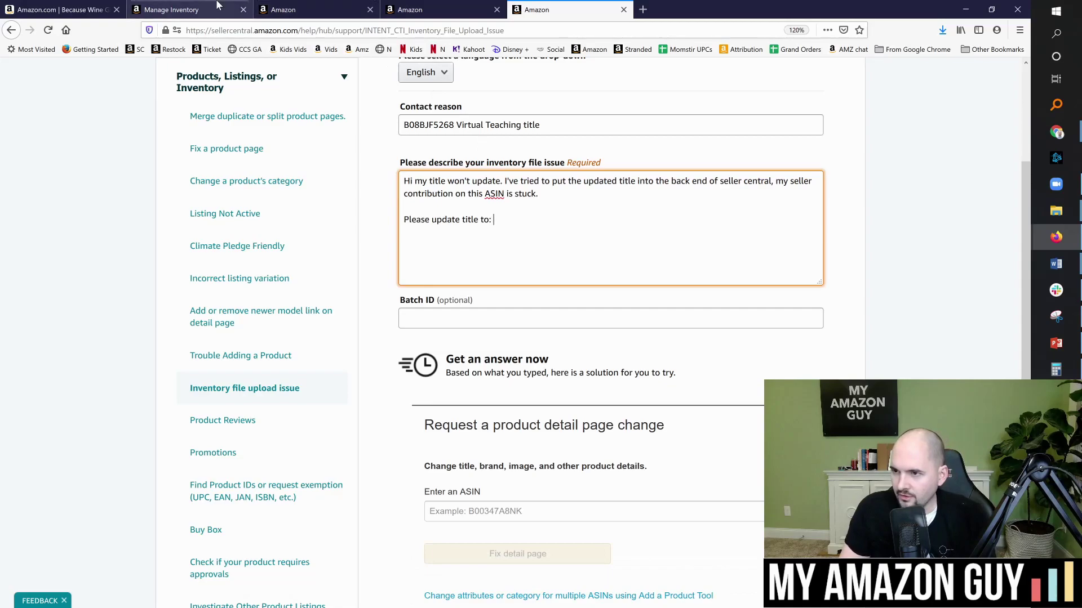
left_click(169, 10)
Step: Copy the listing's full Product Name and paste it after 'Please update title to:' in the case
left_click(298, 9)
key("ctrl+a")
key("ctrl+c")
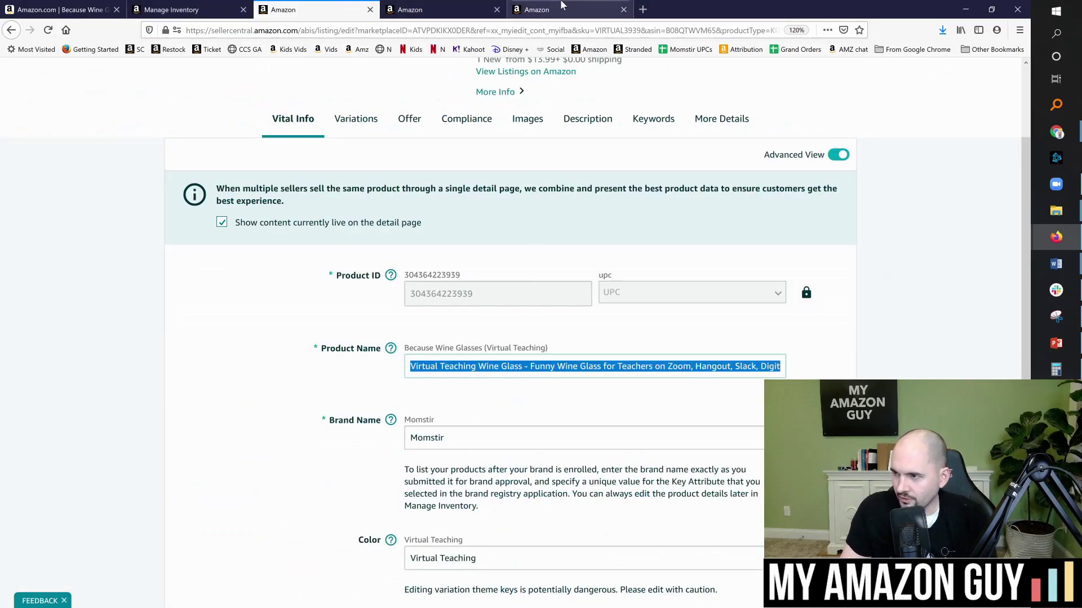
left_click(563, 9)
key("ctrl+v")
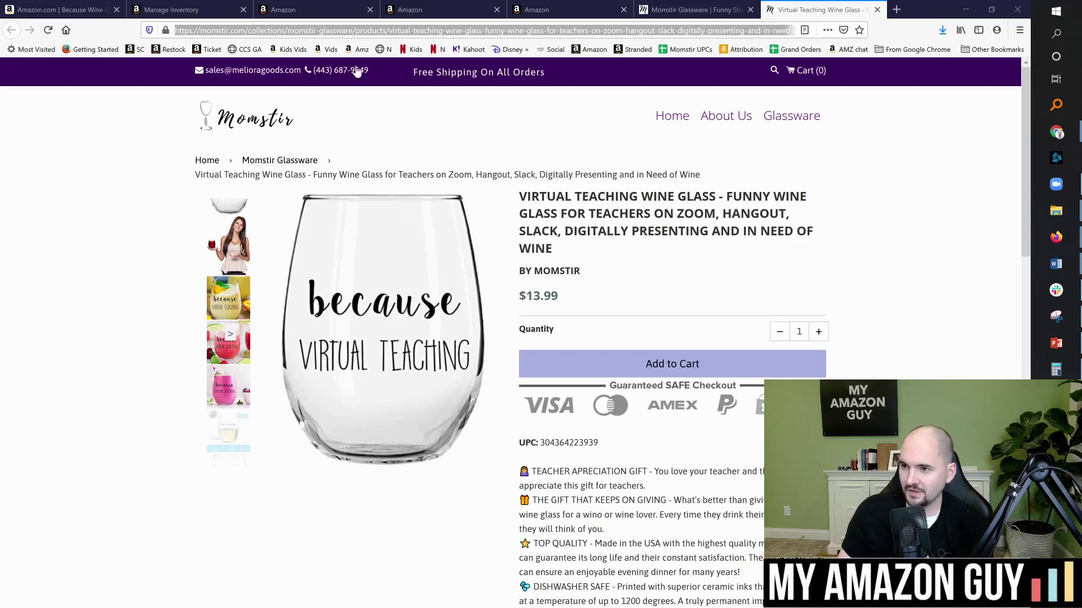
left_click(837, 241)
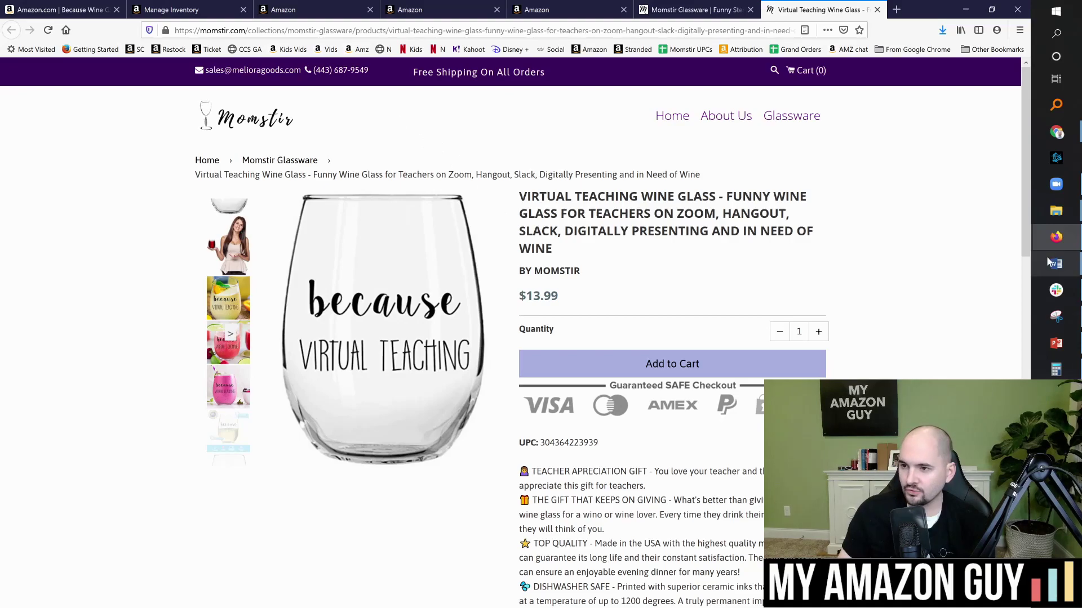
scroll(975, 260, "down", 2)
left_click_drag(1027, 238, 1026, 300)
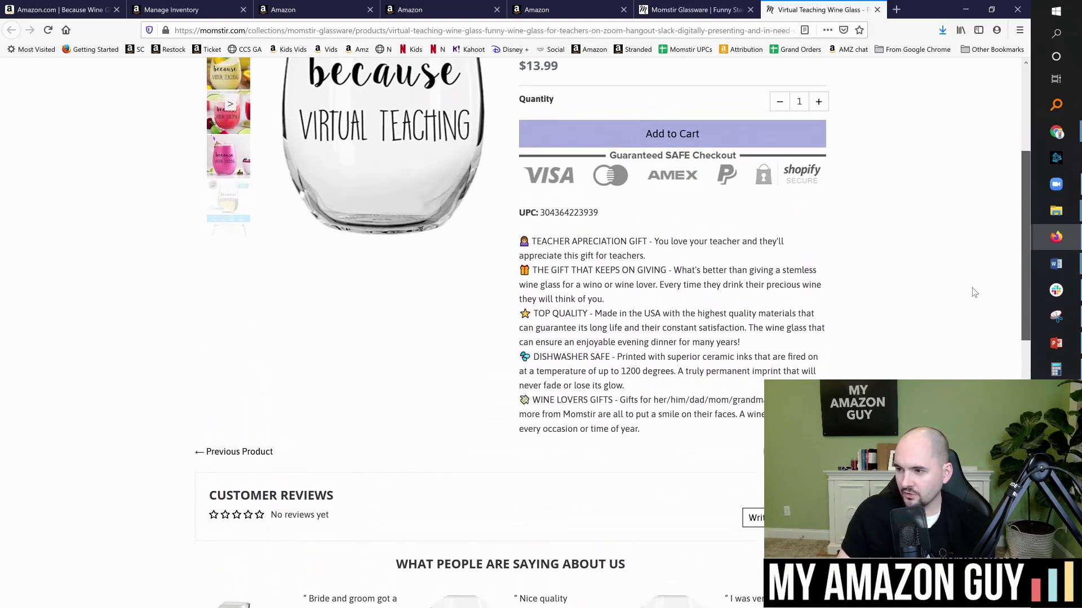
double_click(529, 213)
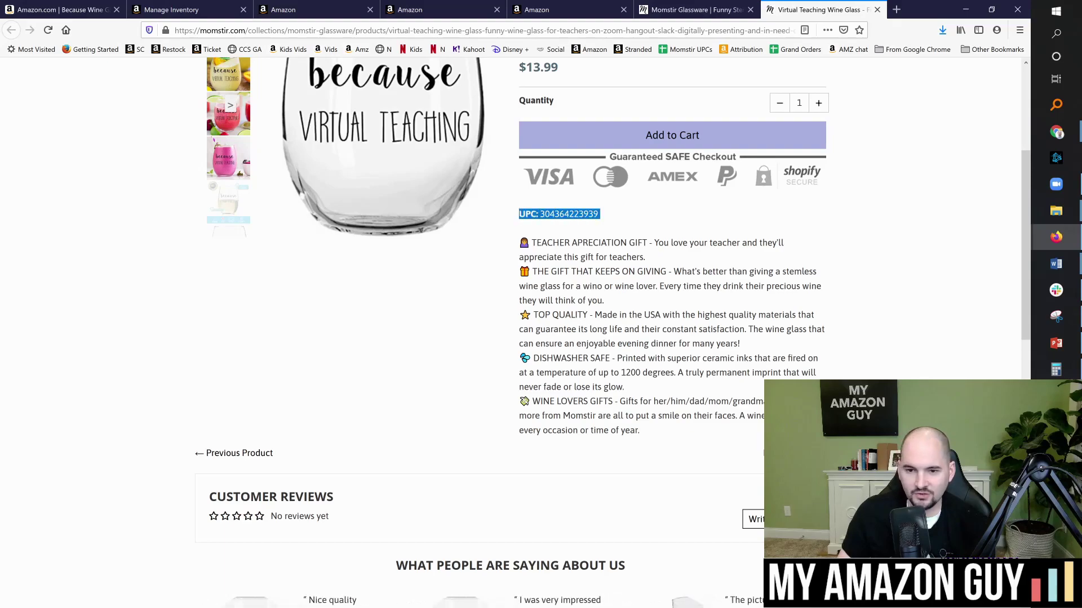
left_click(629, 221)
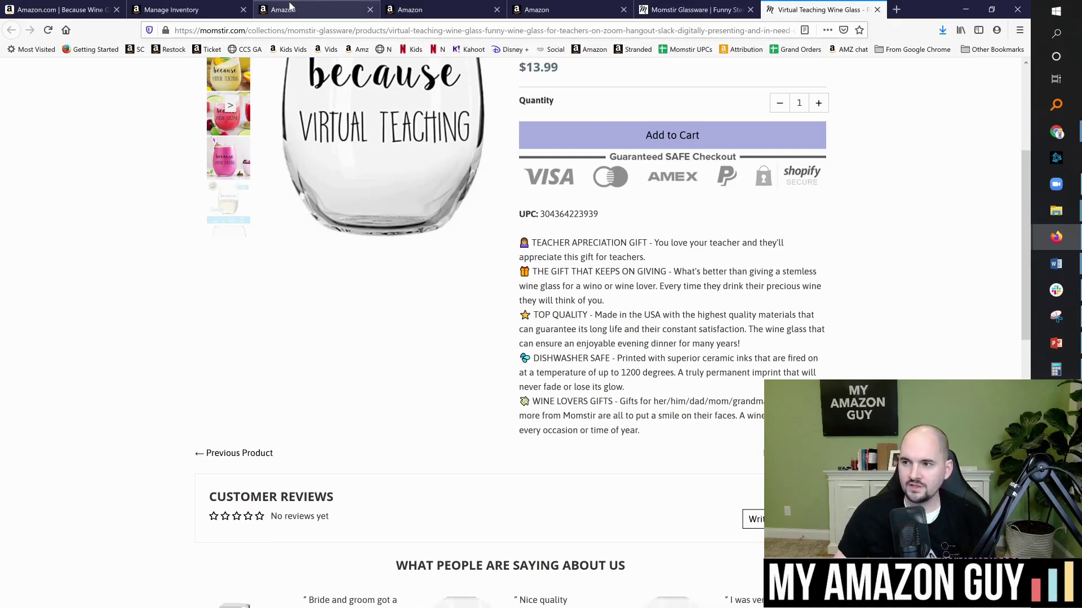
left_click(333, 7)
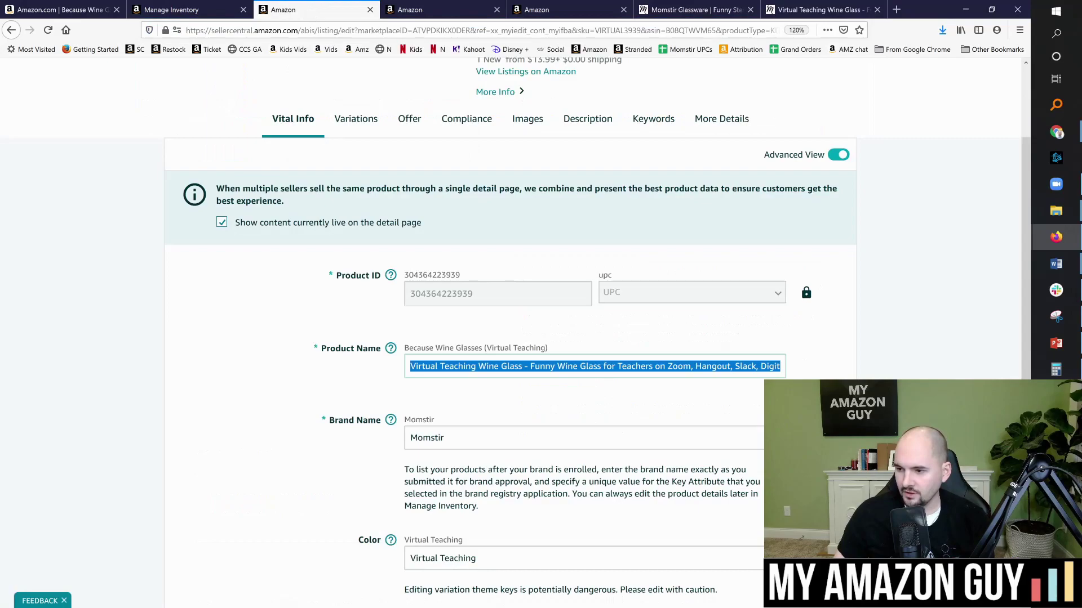
Step: Add a 'Manufacturer's proof:' line with the Momstir product page link to the ticket
left_click(186, 9)
left_click(439, 10)
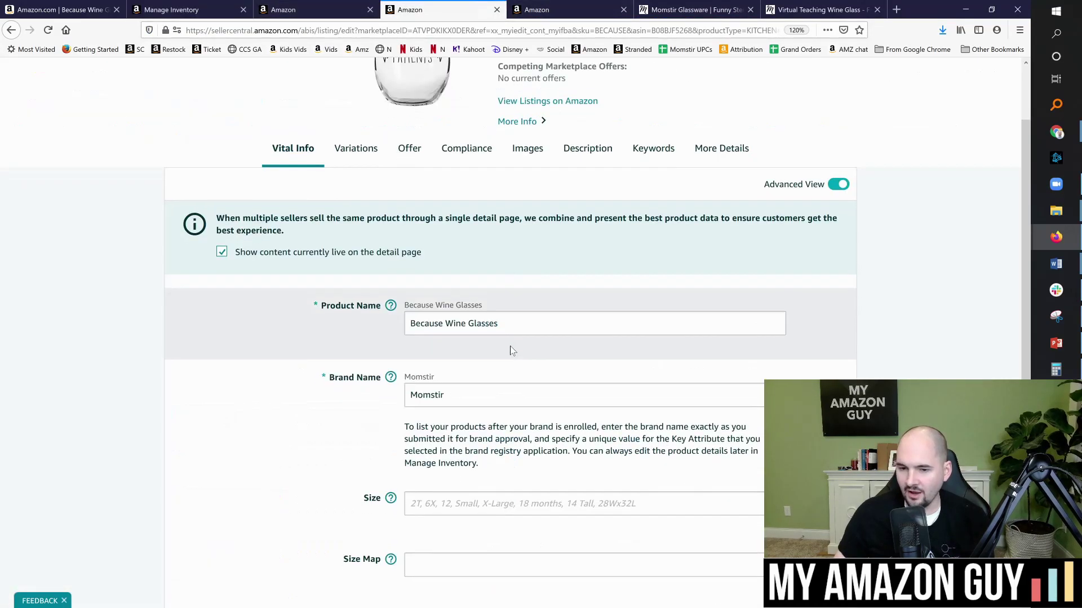
scroll(512, 347, "down", 3)
key("ctrl+Tab")
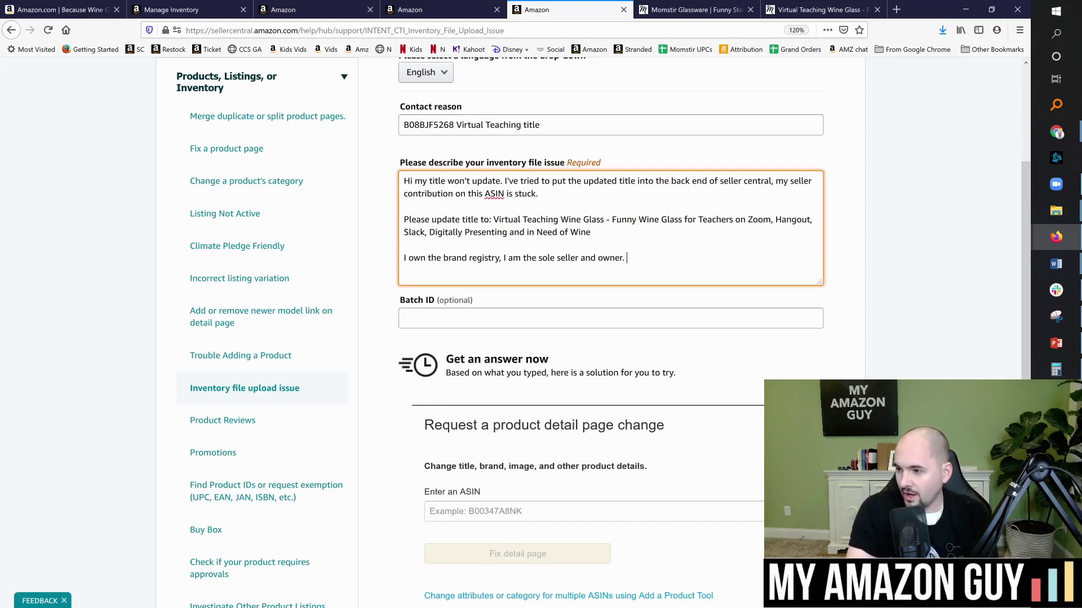
key("Return")
key("Return")
type("Manufact")
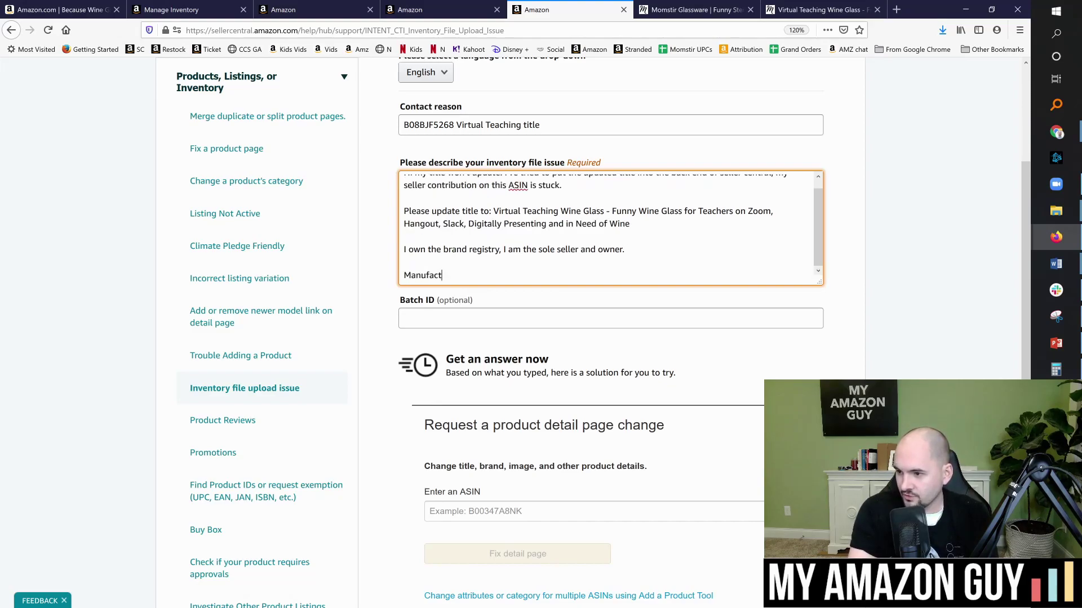
type("urer's proof:")
key("ctrl+v")
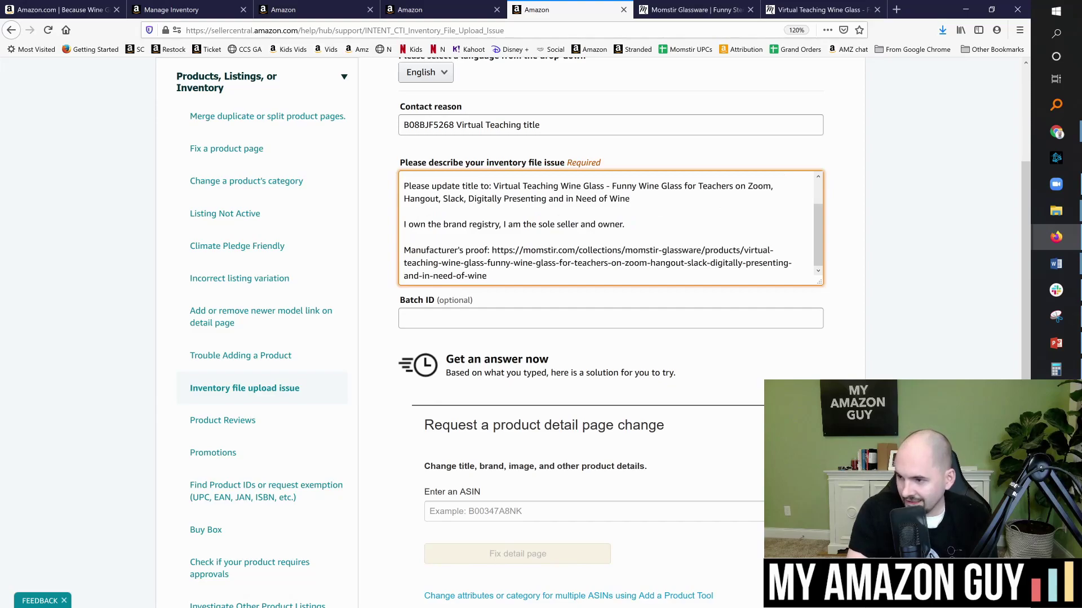
Step: Put the new title on its own line and add a 'Bullets to:' heading
scroll(610, 228, "up", 5)
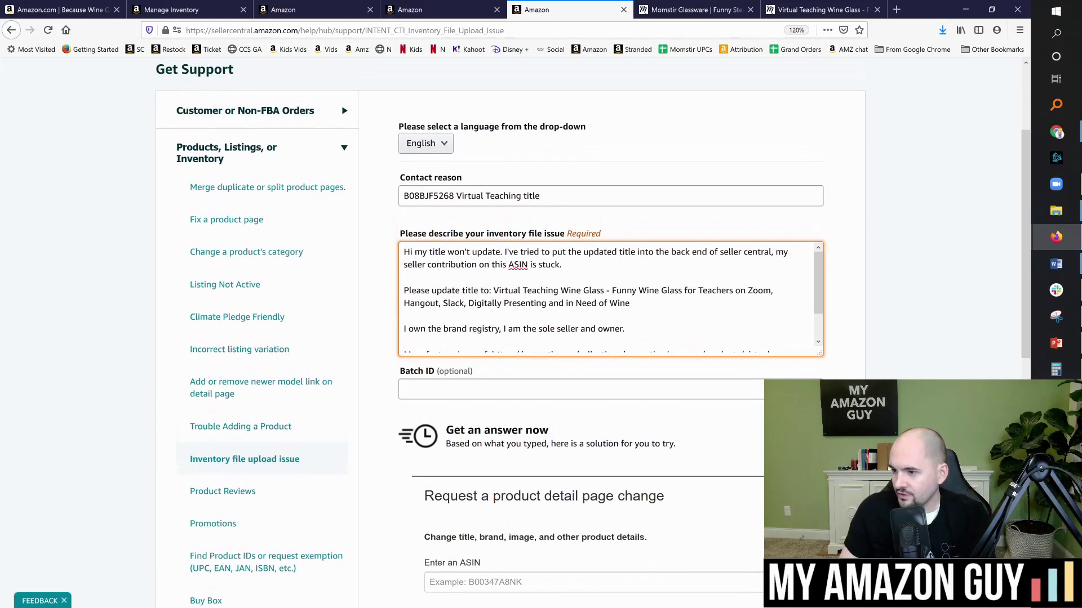
left_click(493, 290)
key("Return")
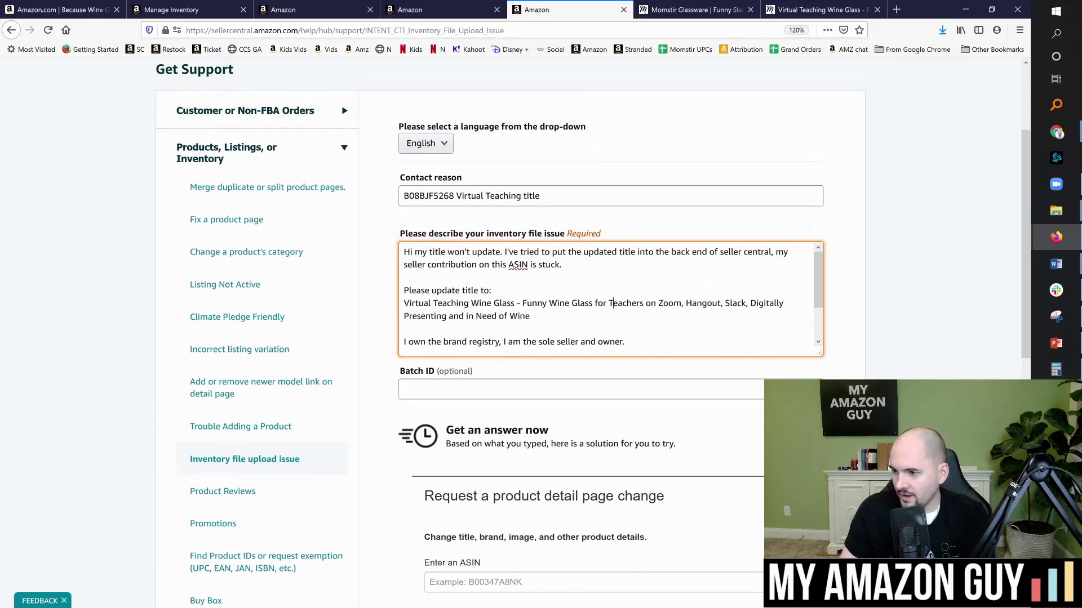
key("Return")
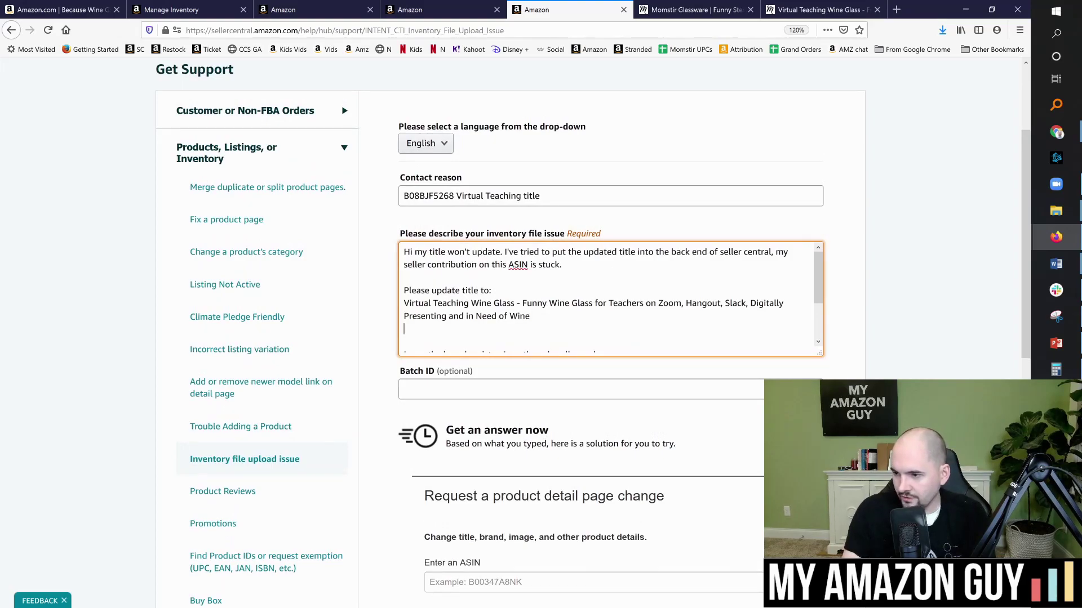
type("Bullets to:")
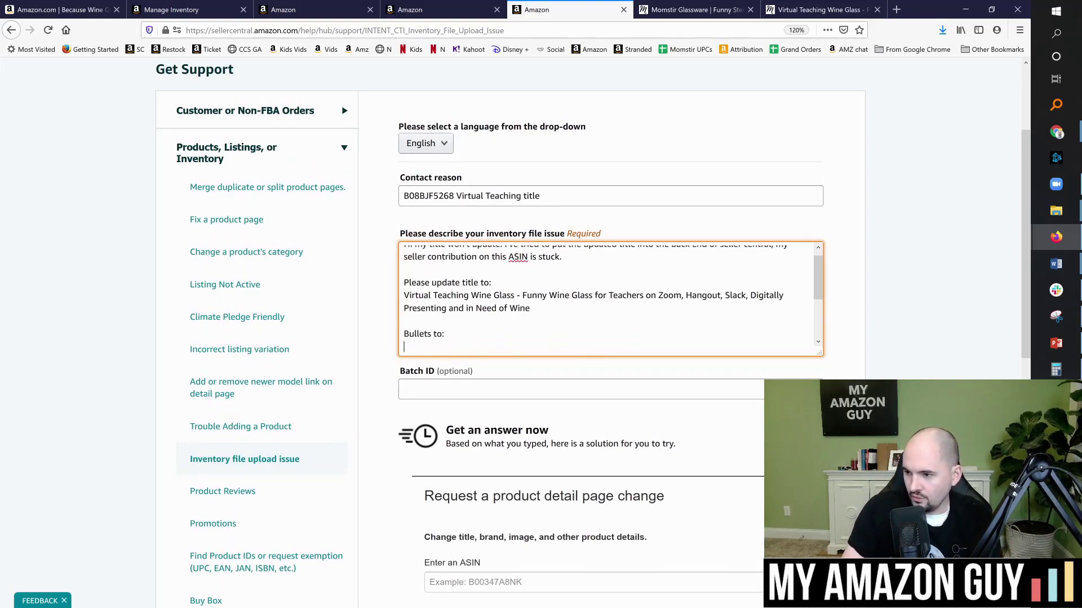
key("ctrl+Page_Up")
key("ctrl+Page_Up")
Step: Paste the first bullet, TEACHER APPRECIATION GIFT, under 'Bullets to:' in the ticket
key("ctrl+Page_Down")
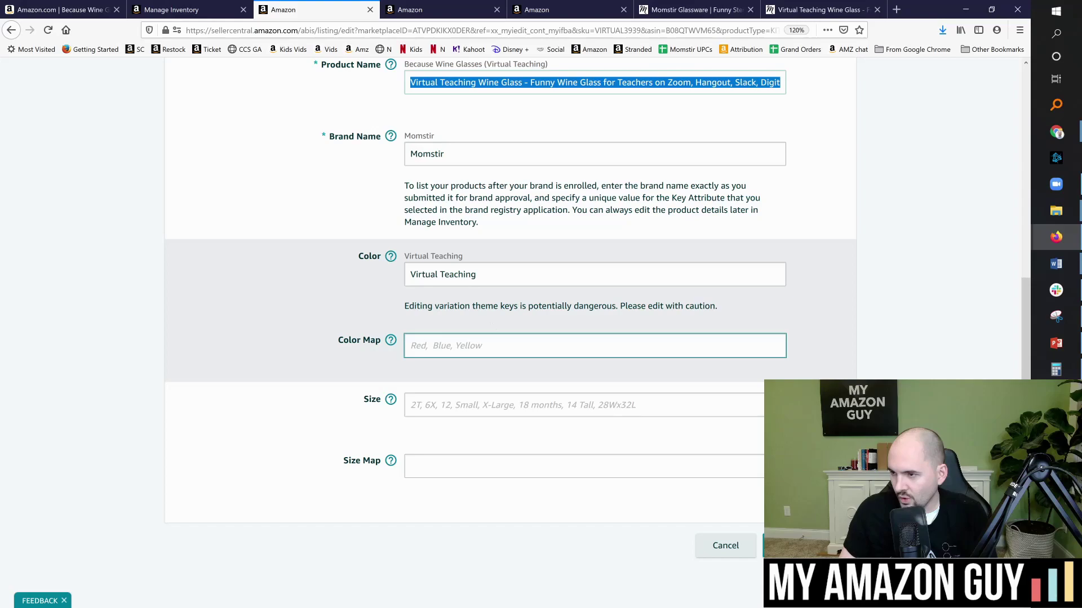
key("ctrl+Page_Up")
key("ctrl+Page_Up")
key("ctrl+Page_Down")
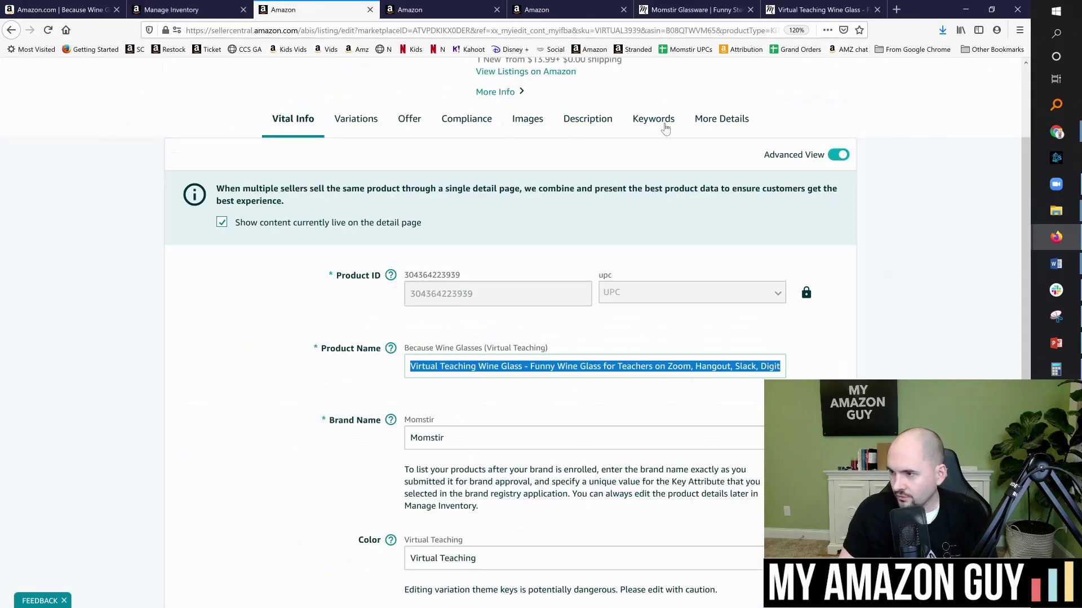
left_click(596, 126)
scroll(535, 391, "down", 5)
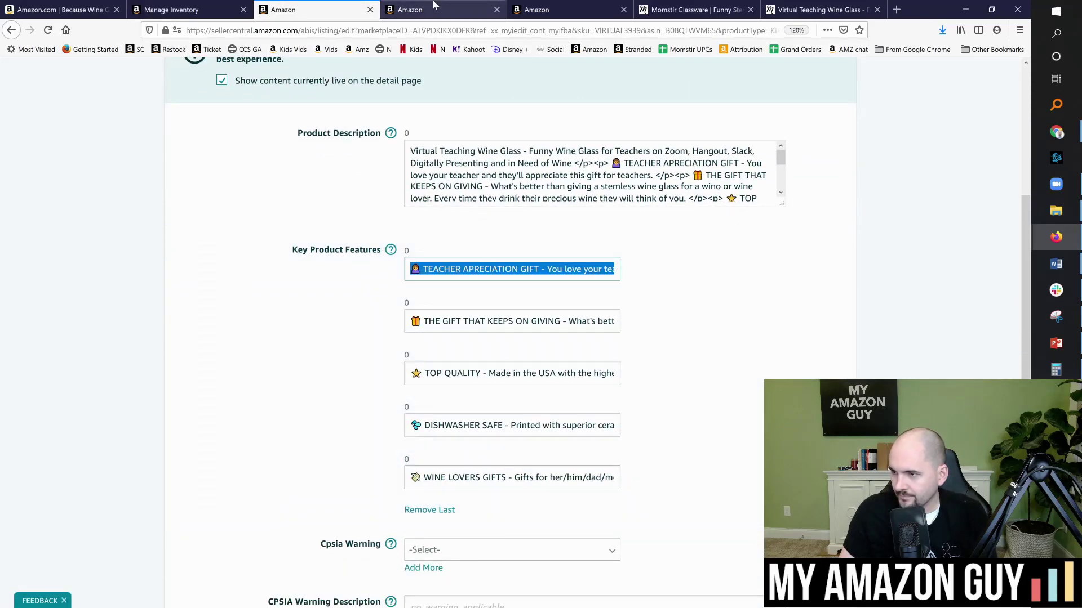
left_click(439, 9)
left_click(569, 10)
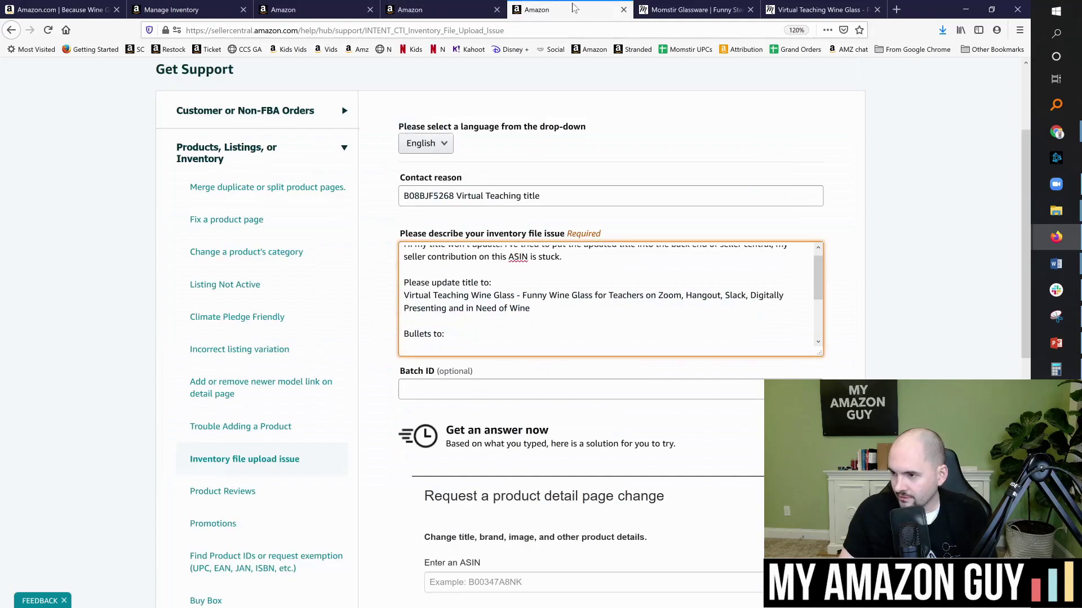
type("TEACHER APRECIATION GIFT - You love your teacher and they'll appreciate this gift for teachers.")
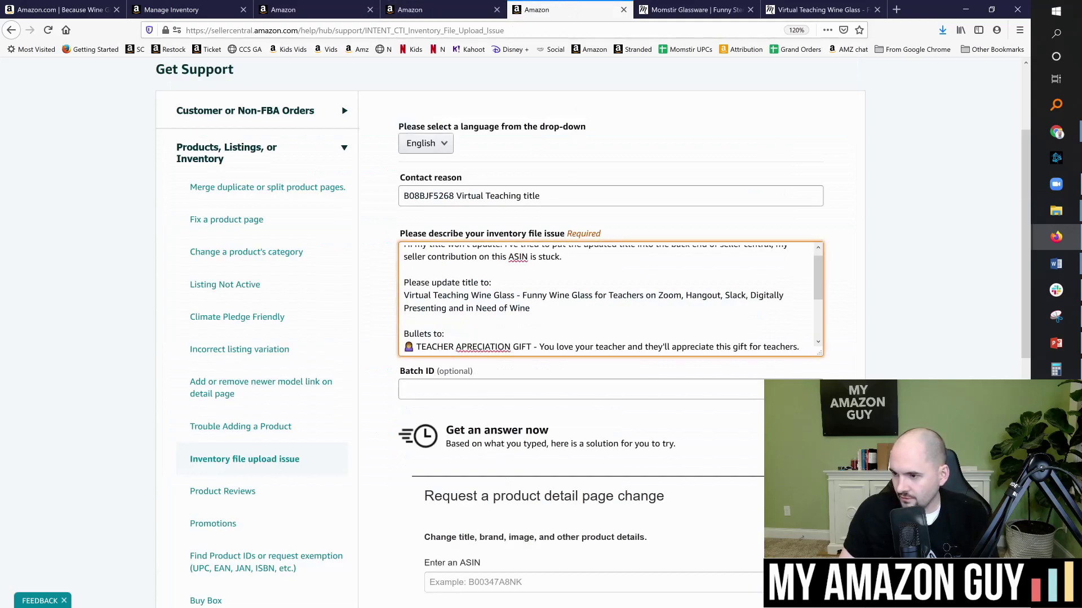
key("Return")
Step: Copy the THE GIFT THAT KEEPS ON GIVING and TOP QUALITY bullets into the ticket
key("ctrl+Page_Up")
key("ctrl+Page_Up")
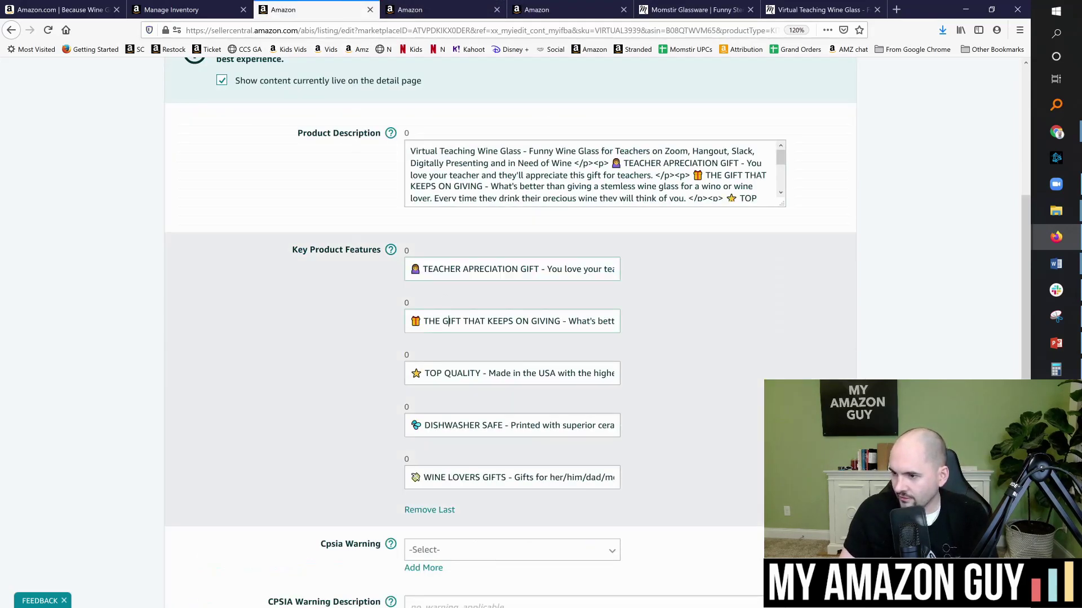
key("Tab")
key("ctrl+c")
left_click(569, 10)
key("ctrl+v")
key("Return")
left_click(354, 5)
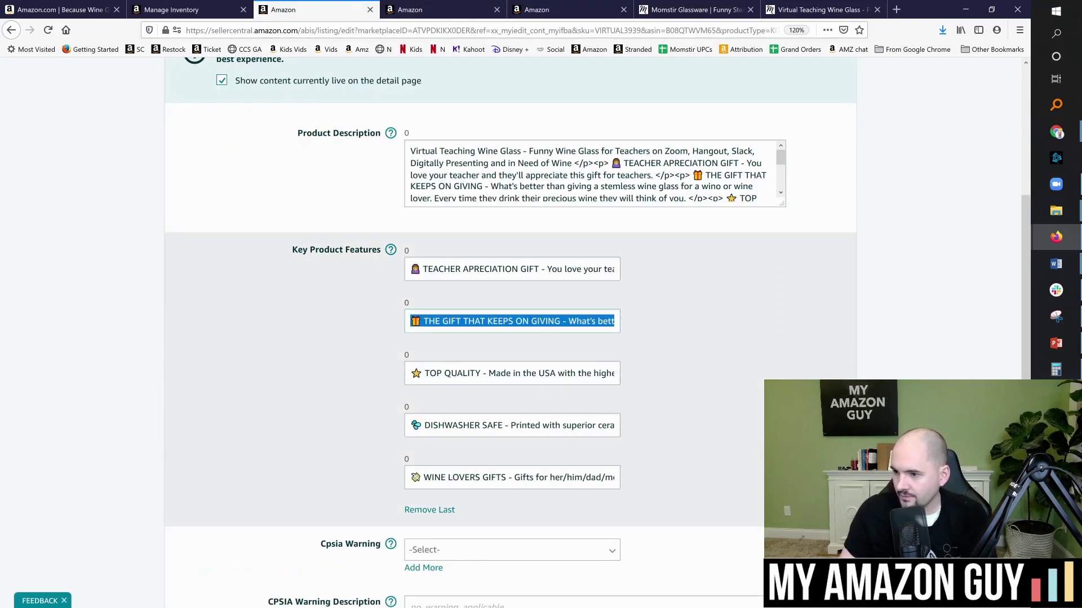
key("Tab")
key("ctrl+c")
left_click(569, 10)
key("ctrl+v")
key("Return")
Step: Copy the DISHWASHER SAFE and WINE LOVERS GIFTS bullets into the ticket
key("ctrl+Page_Up")
key("ctrl+Page_Up")
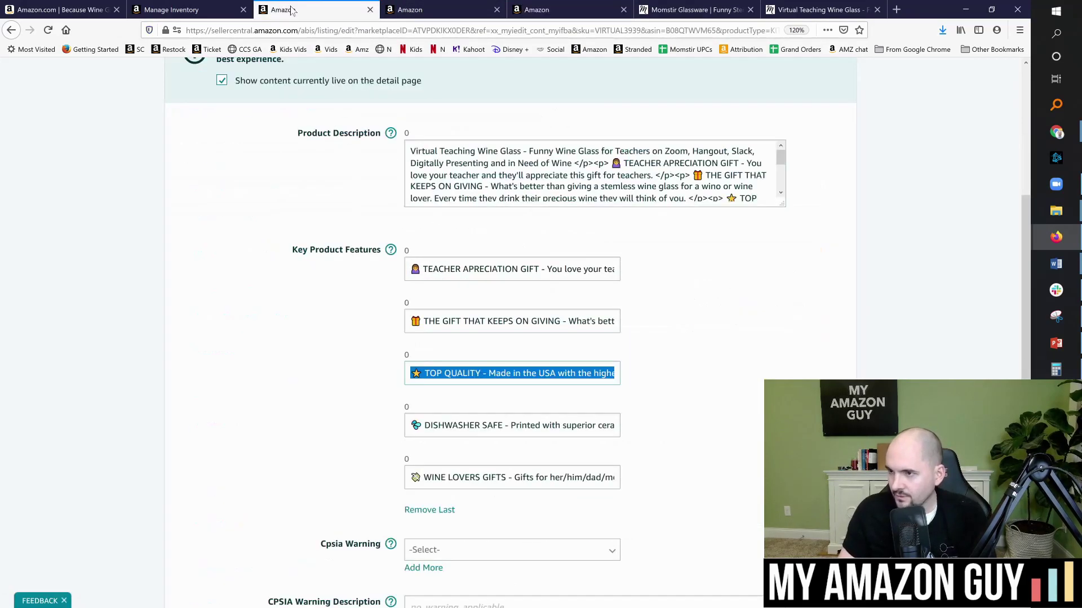
key("Tab")
key("ctrl+c")
left_click(532, 9)
key("ctrl+v")
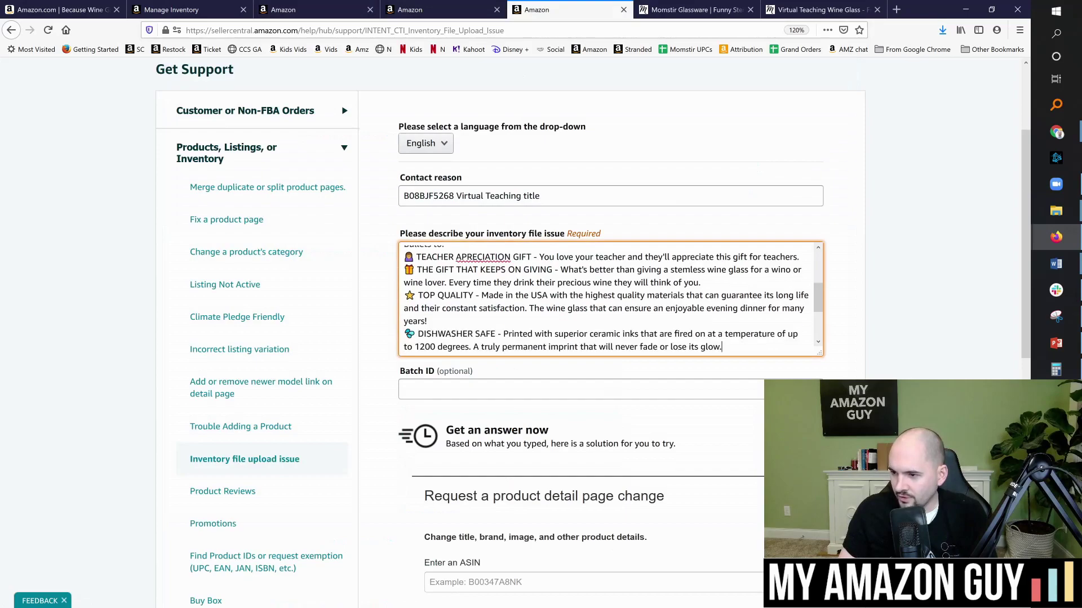
key("Return")
key("ctrl+Page_Up")
key("ctrl+Page_Up")
key("Tab")
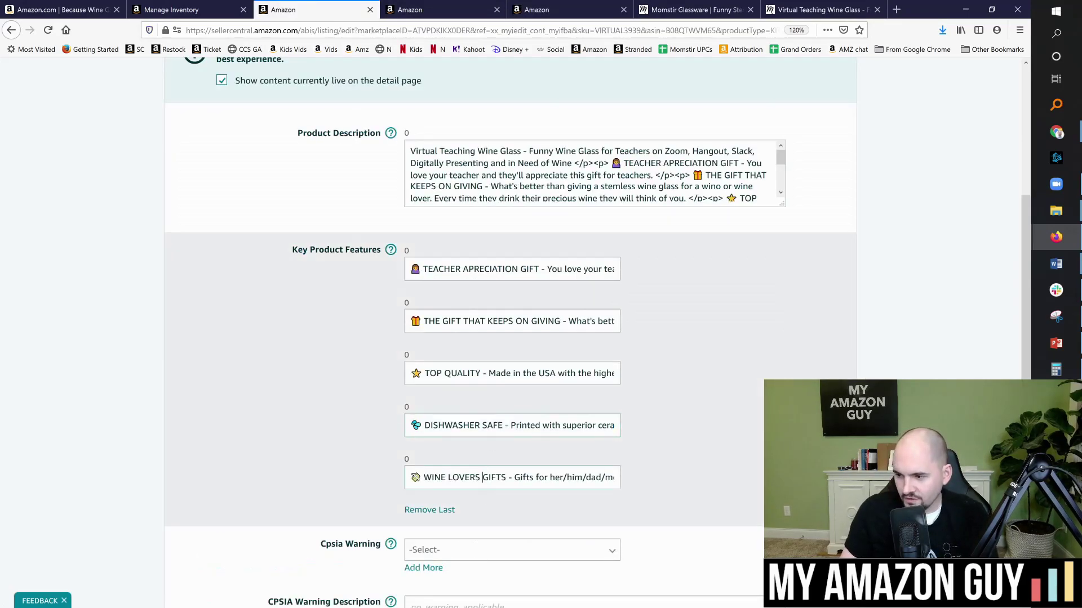
key("ctrl+c")
key("ctrl+Page_Down")
key("ctrl+Page_Down")
key("ctrl+v")
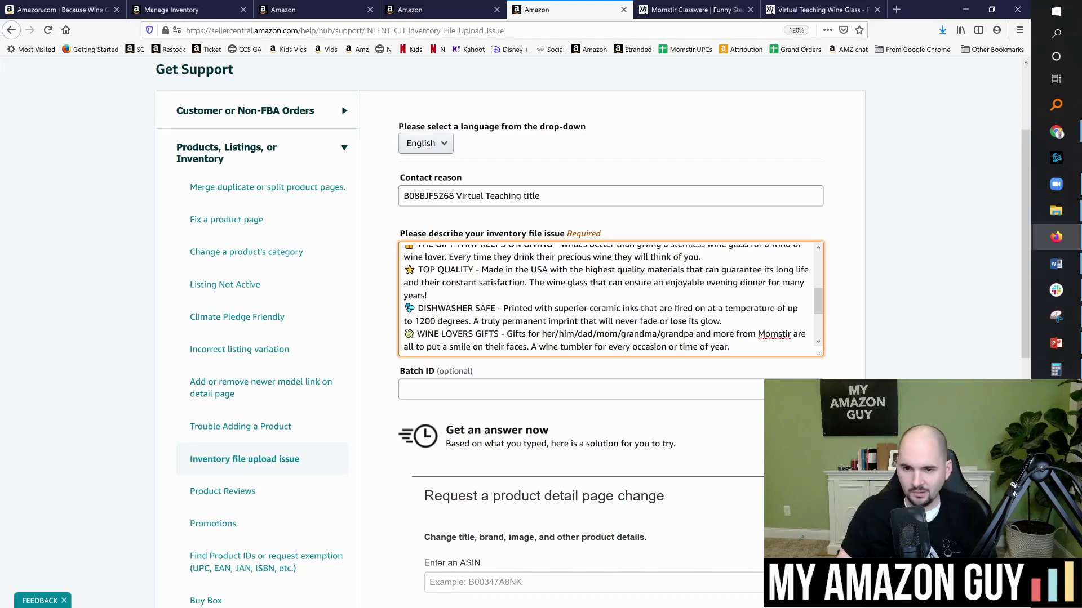
Step: Scroll through the ticket description to review the completed text
scroll(612, 299, "down", 2)
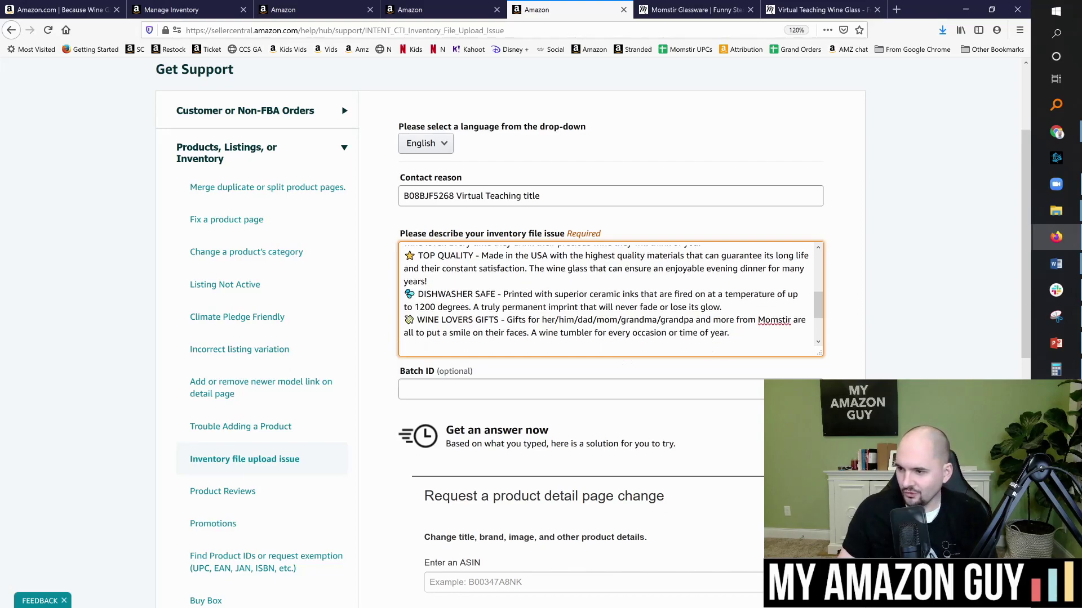
scroll(612, 298, "down", 1)
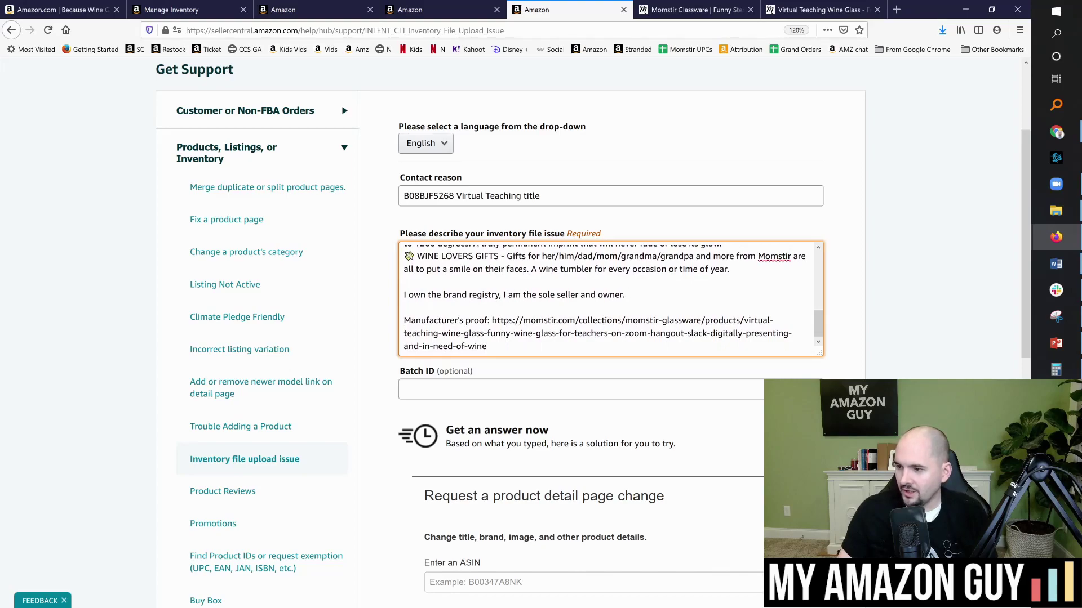
left_click_drag(487, 346, 395, 319)
scroll(393, 361, "down", 2)
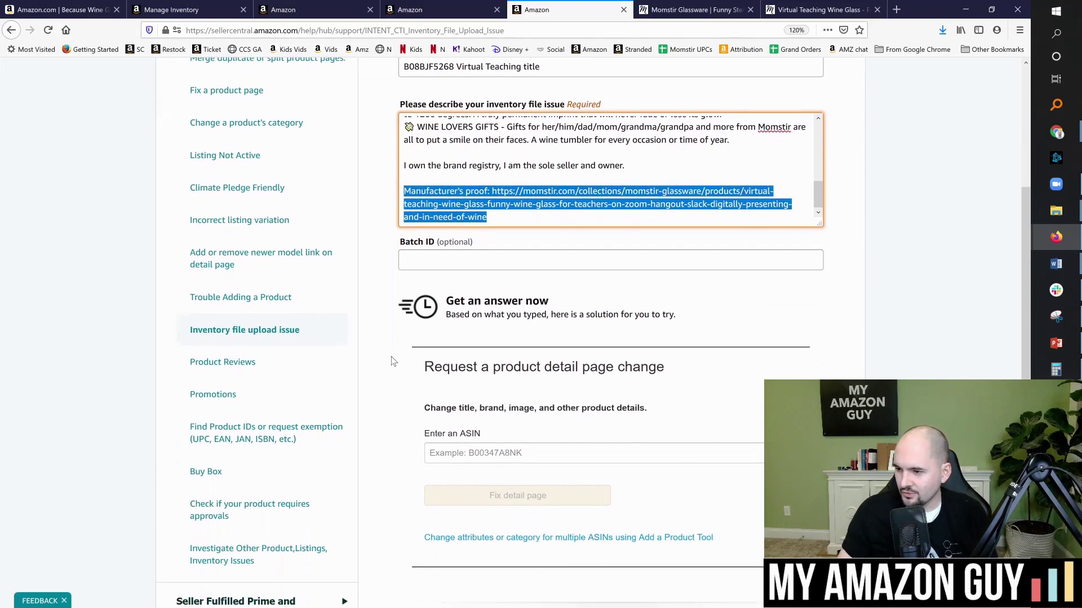
left_click(507, 192)
scroll(508, 169, "up", 10)
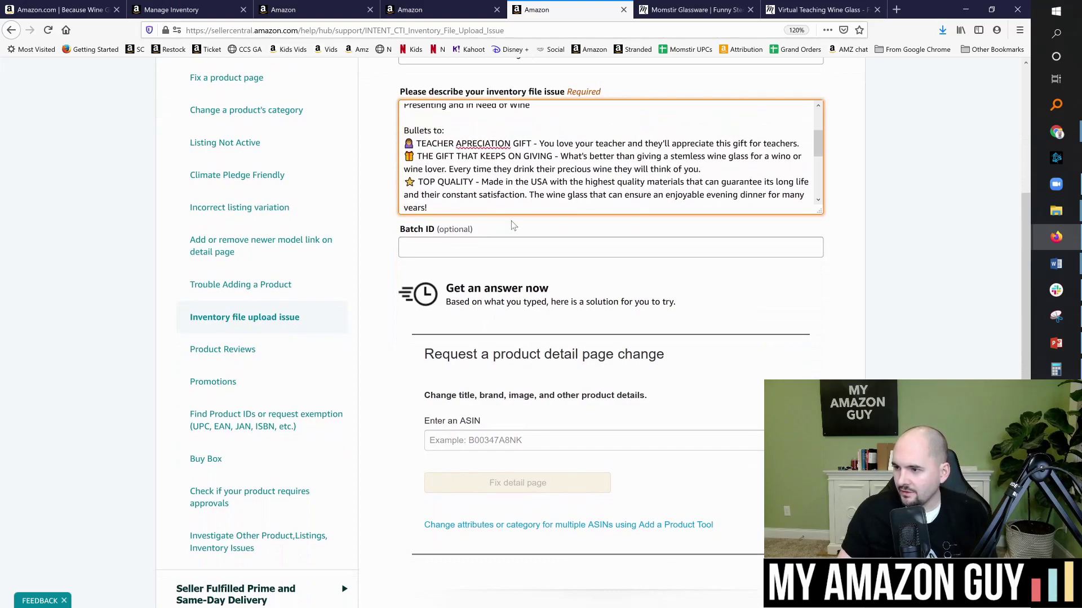
scroll(507, 169, "up", 3)
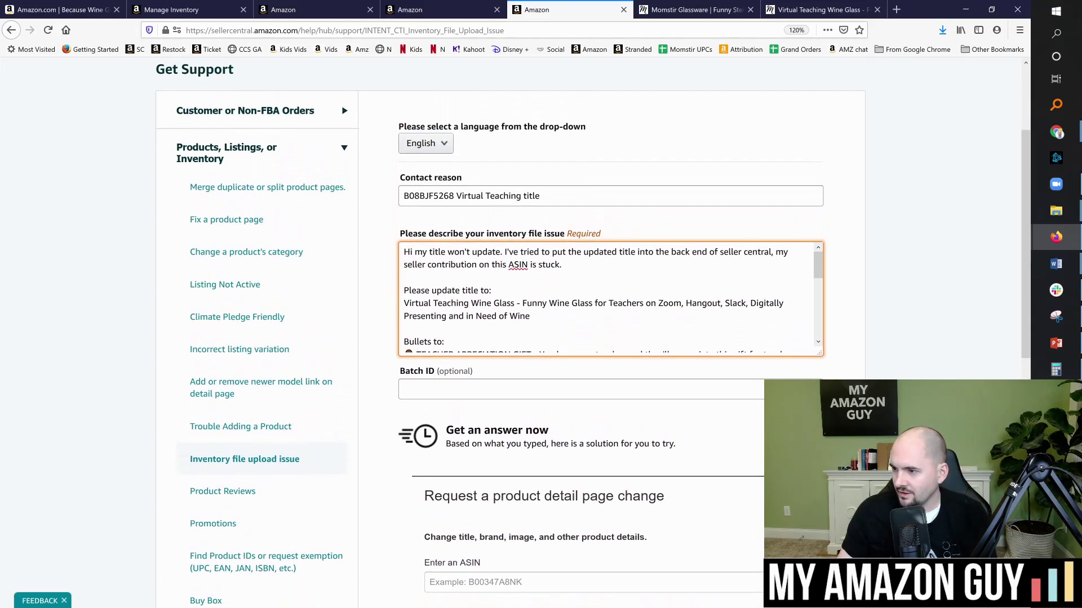
Step: Copy the ASIN and add an 'ASIN: B08BJF5268' line after the ticket's opening paragraph
double_click(438, 195)
left_click(503, 264)
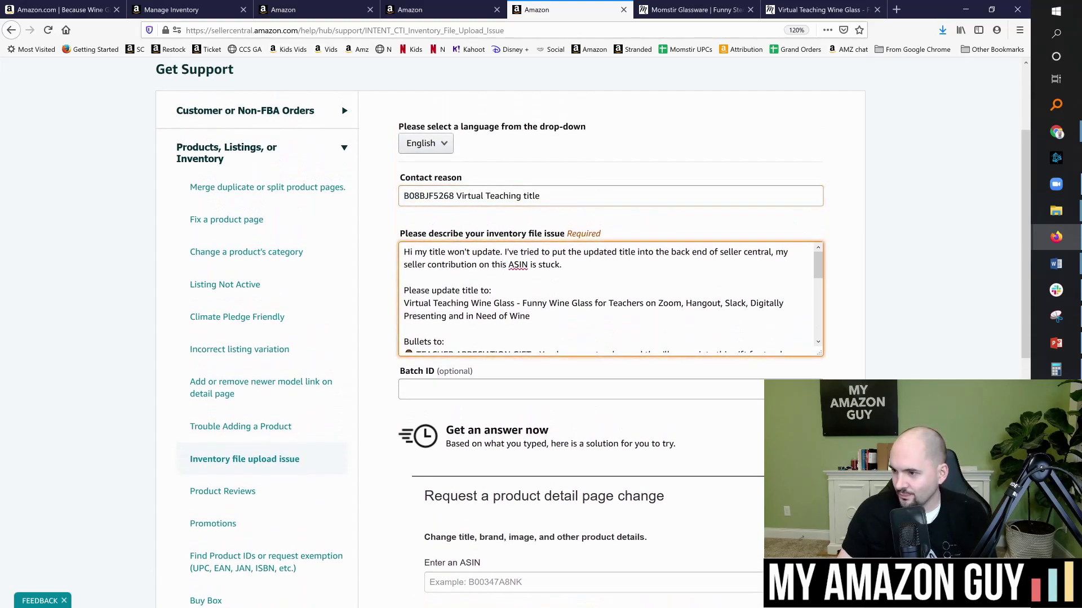
key("Return")
key("Return")
type("ASIN:")
key("ctrl+v")
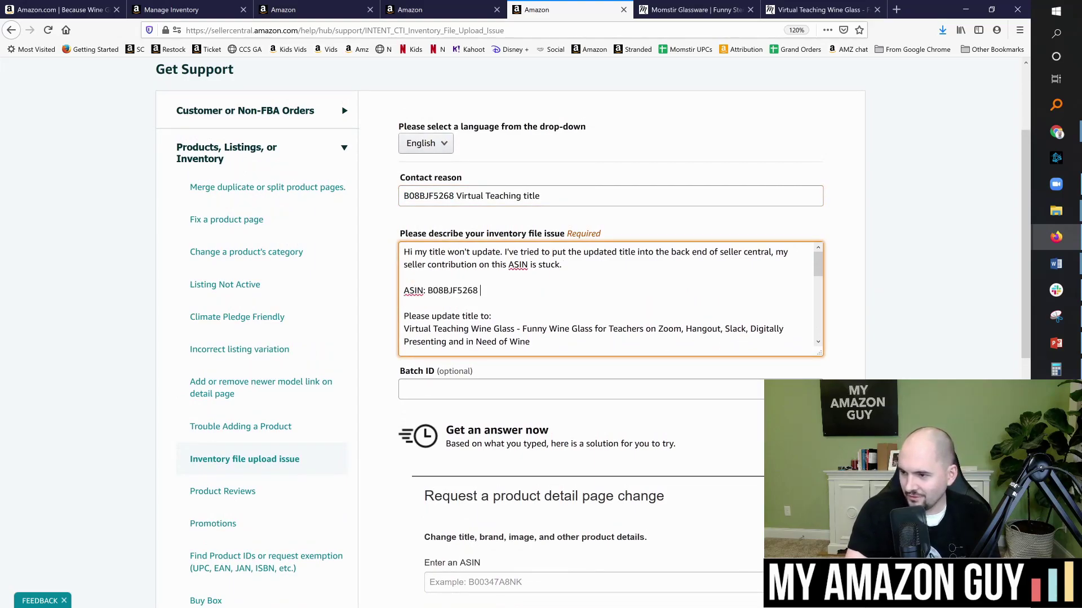
key("ctrl+a")
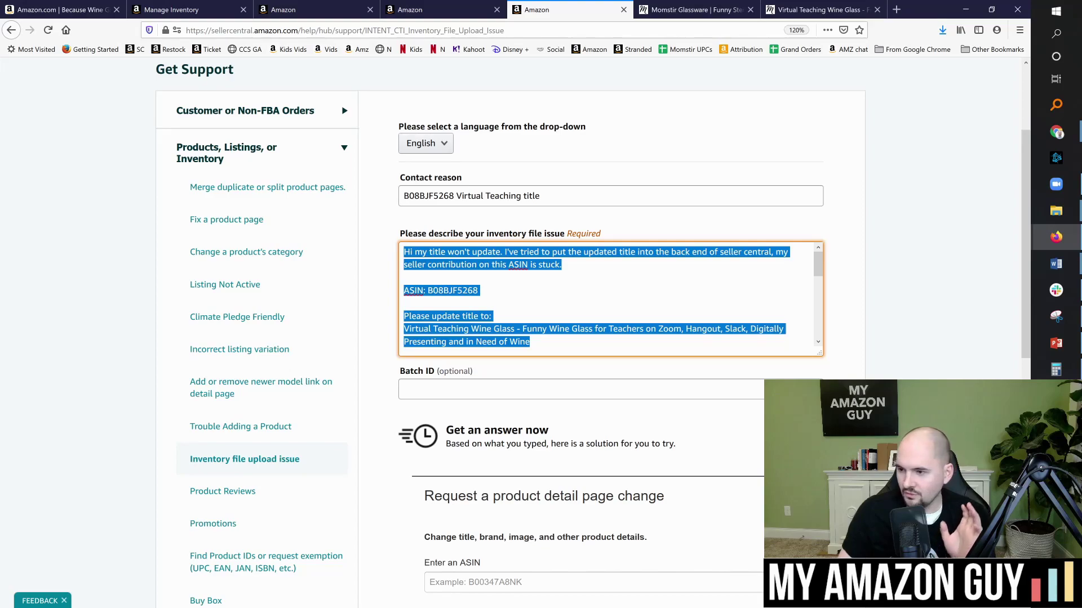
Step: Choose e-mail as the contact method and clear the contact e-mail address field
scroll(577, 351, "down", 10)
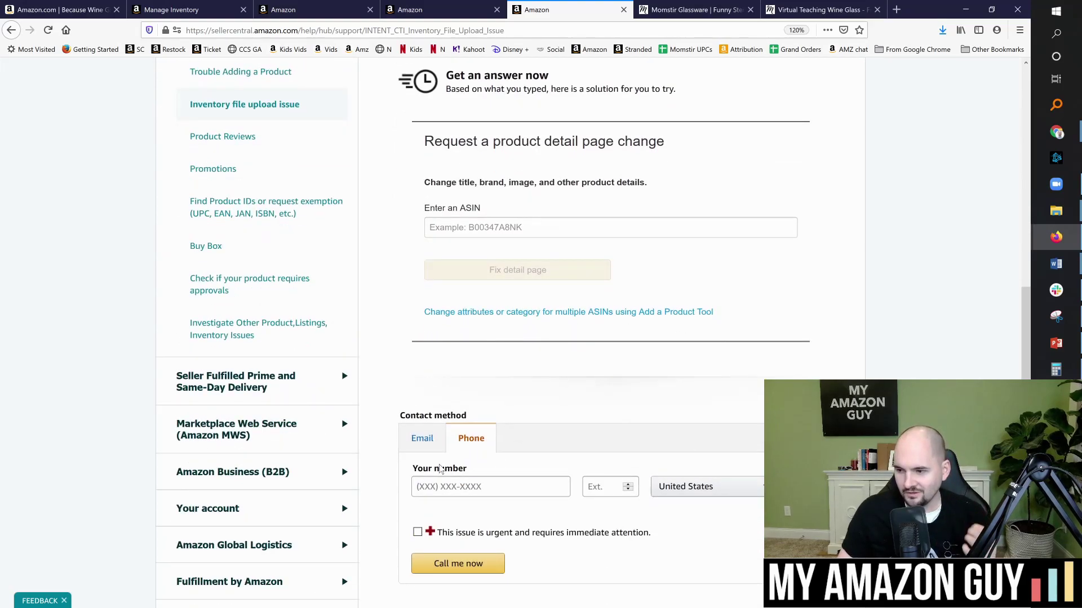
left_click(422, 438)
scroll(497, 488, "down", 10)
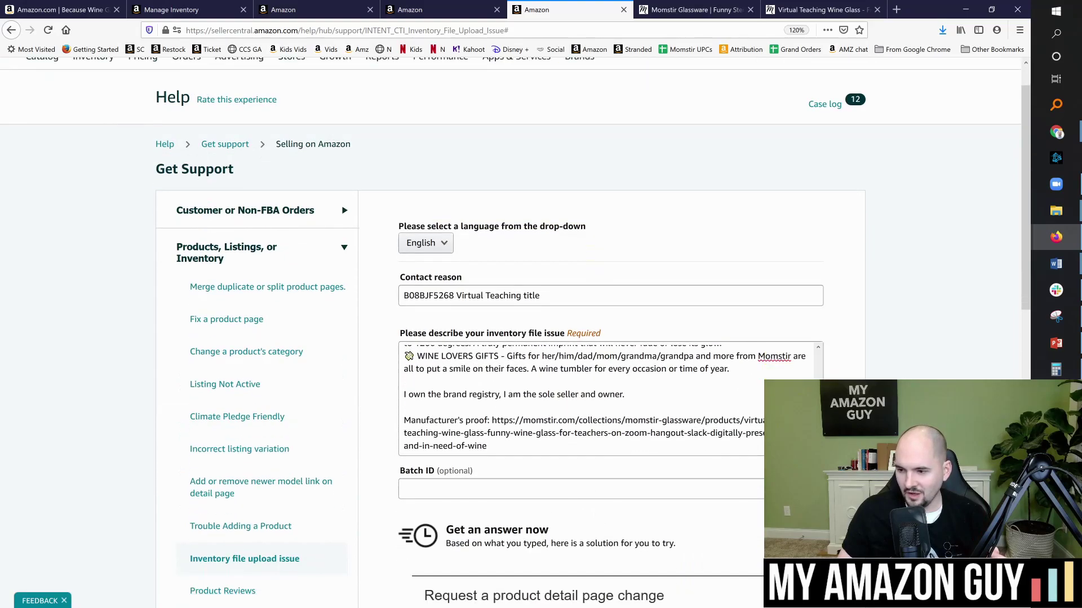
double_click(450, 456)
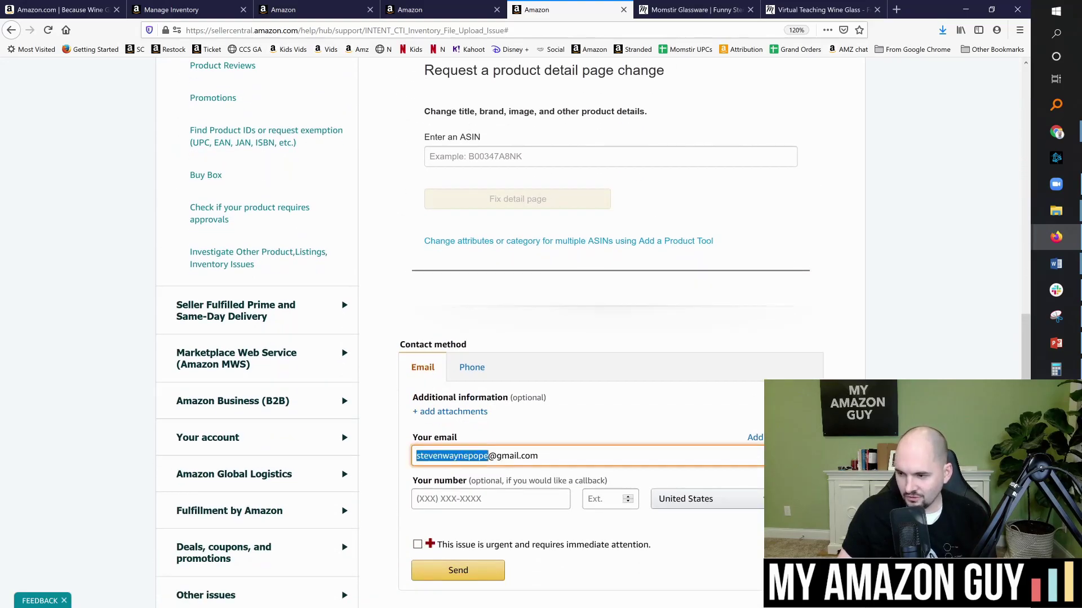
key("ctrl+a")
key("BackSpace")
Step: Send the B08BJF5268 Virtual Teaching title case, then go to Inventory's add-products-via-upload page
scroll(528, 437, "down", 3)
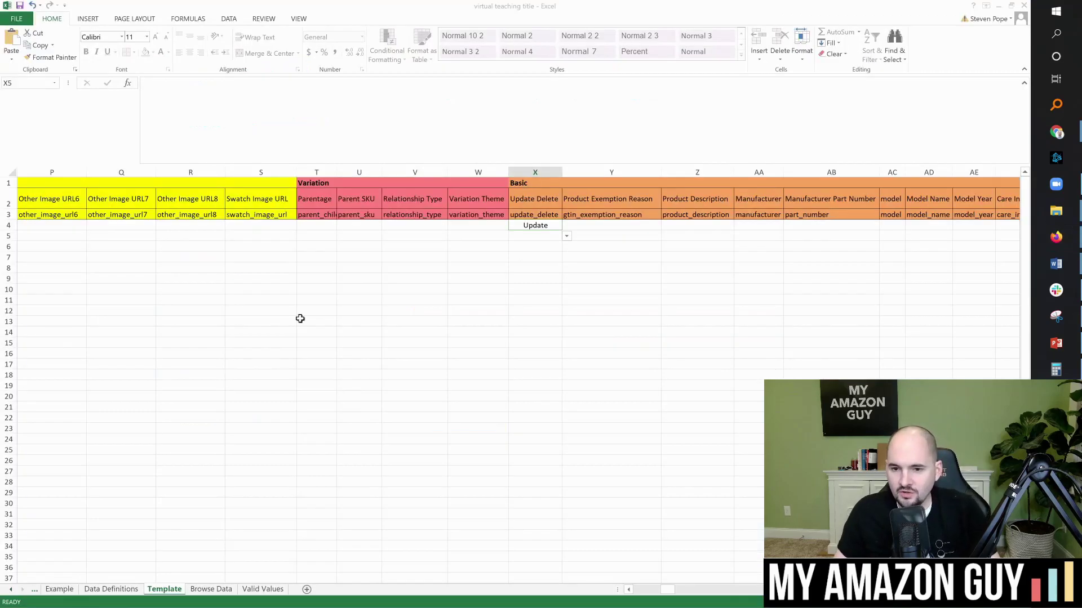
left_click(331, 281)
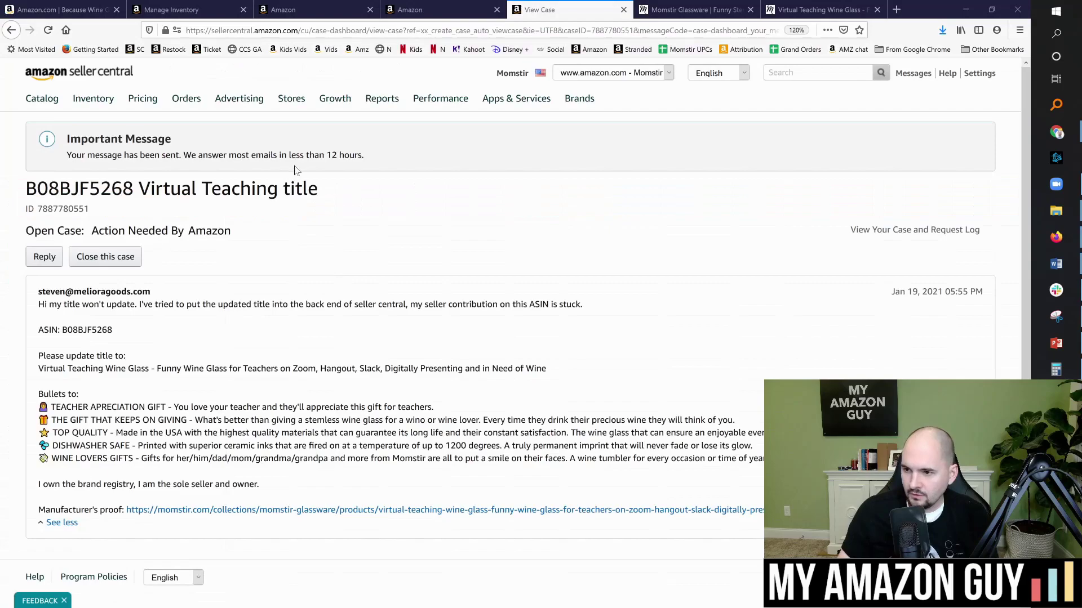
mouse_move(108, 105)
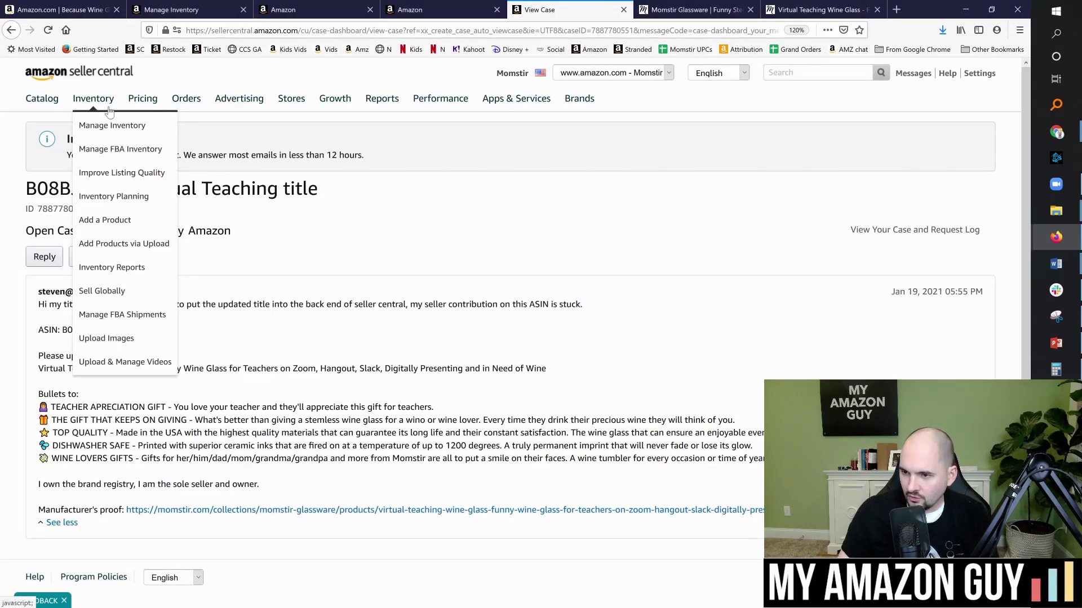
left_click(147, 244)
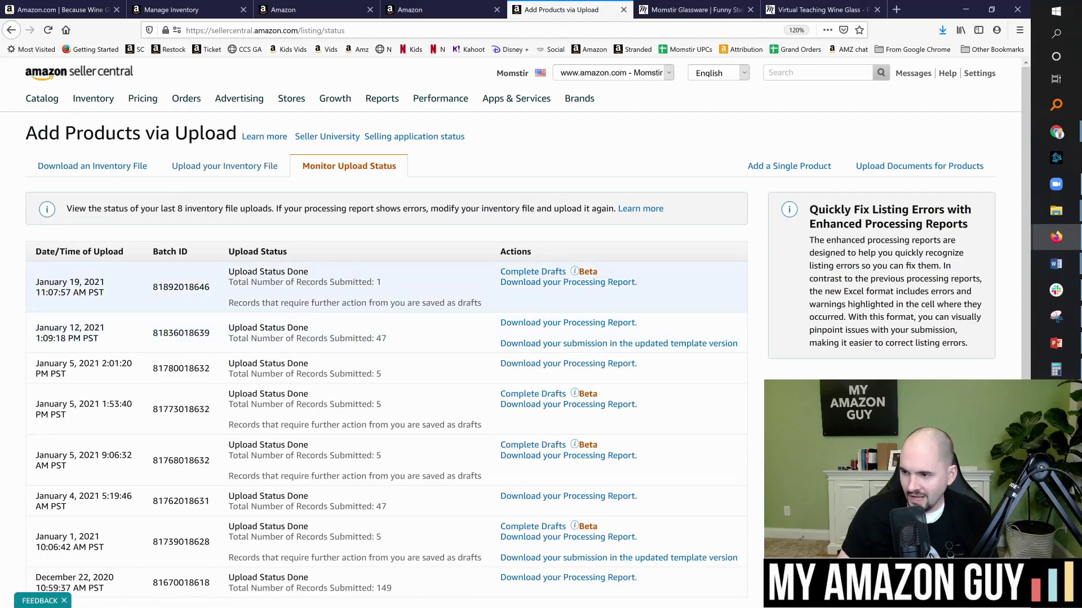
Step: Switch to Download an Inventory File and scroll to the template type settings and previously generated templates
left_click(104, 175)
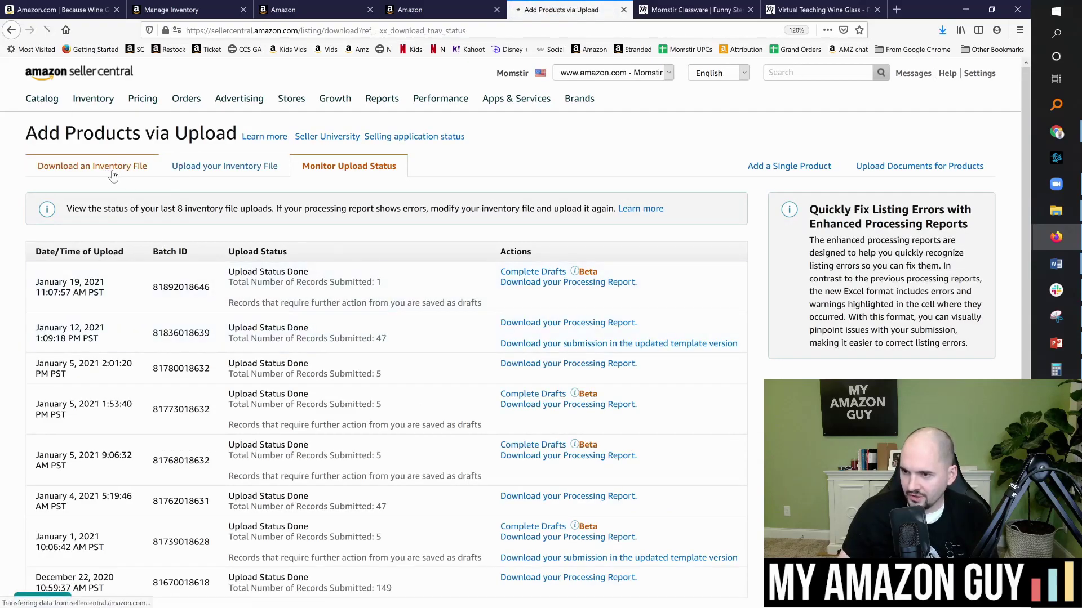
scroll(504, 331, "down", 8)
scroll(505, 331, "down", 3)
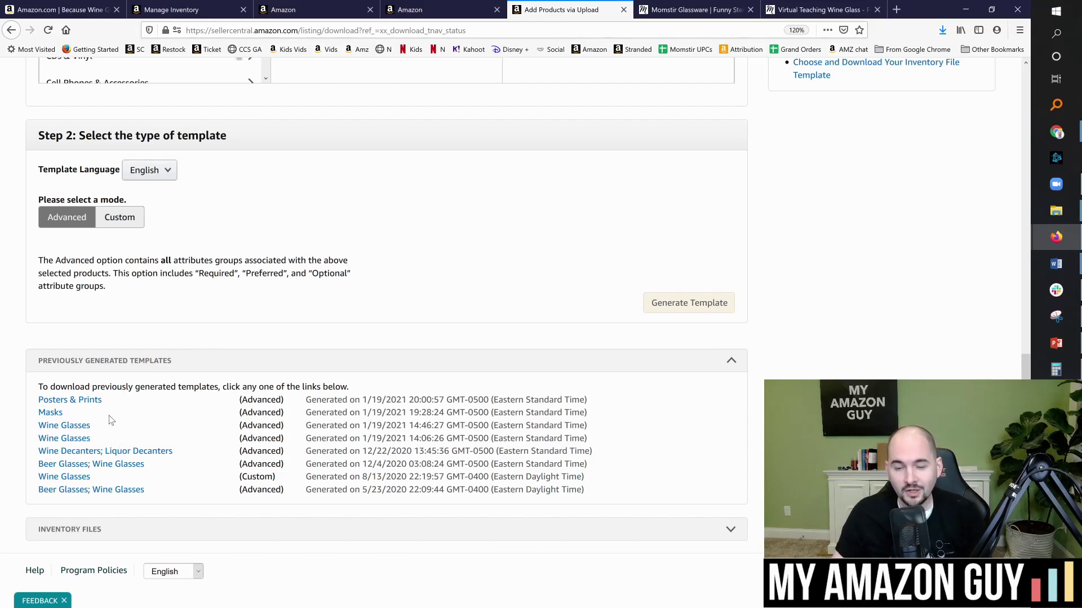
left_click(162, 170)
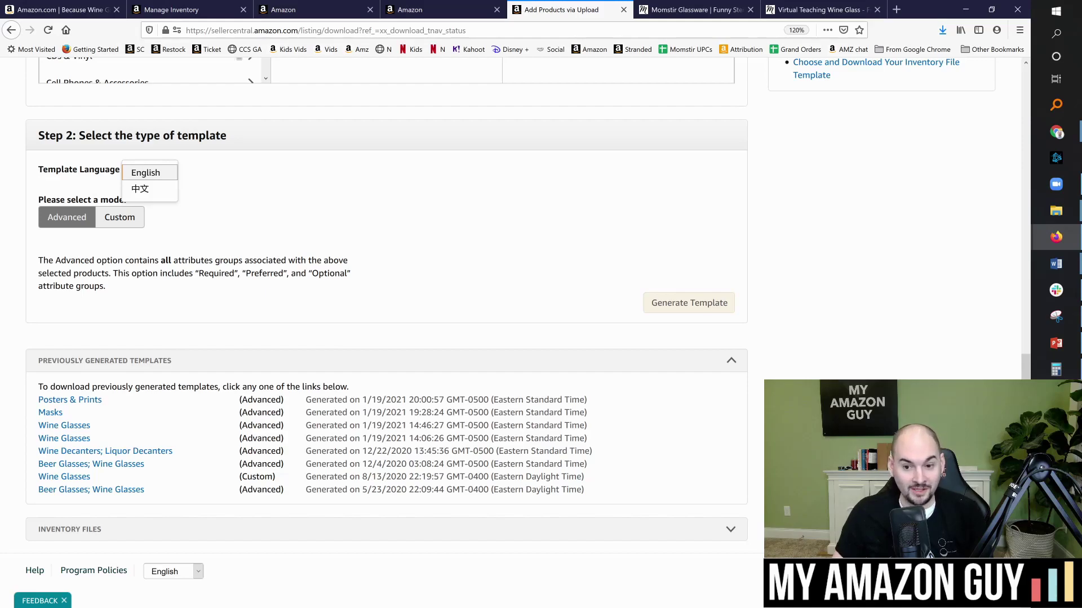
left_click(209, 334)
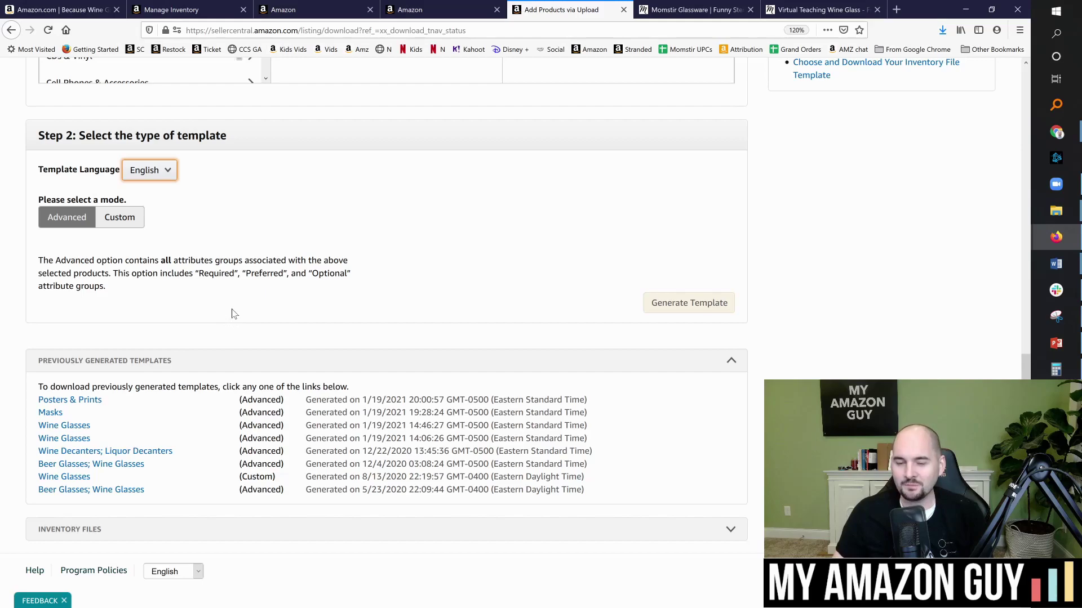
left_click(151, 174)
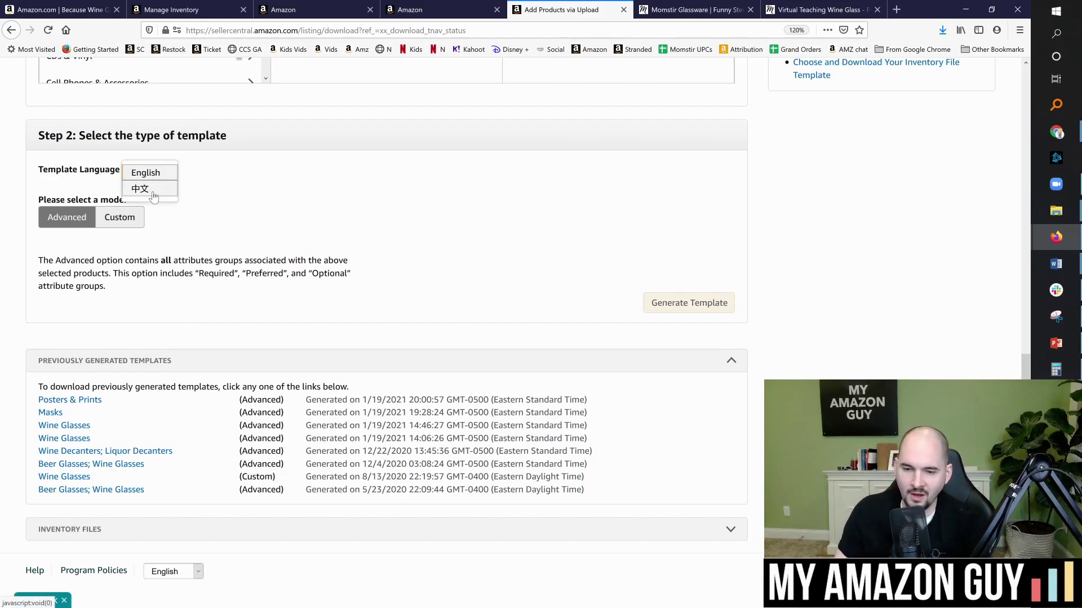
left_click(219, 193)
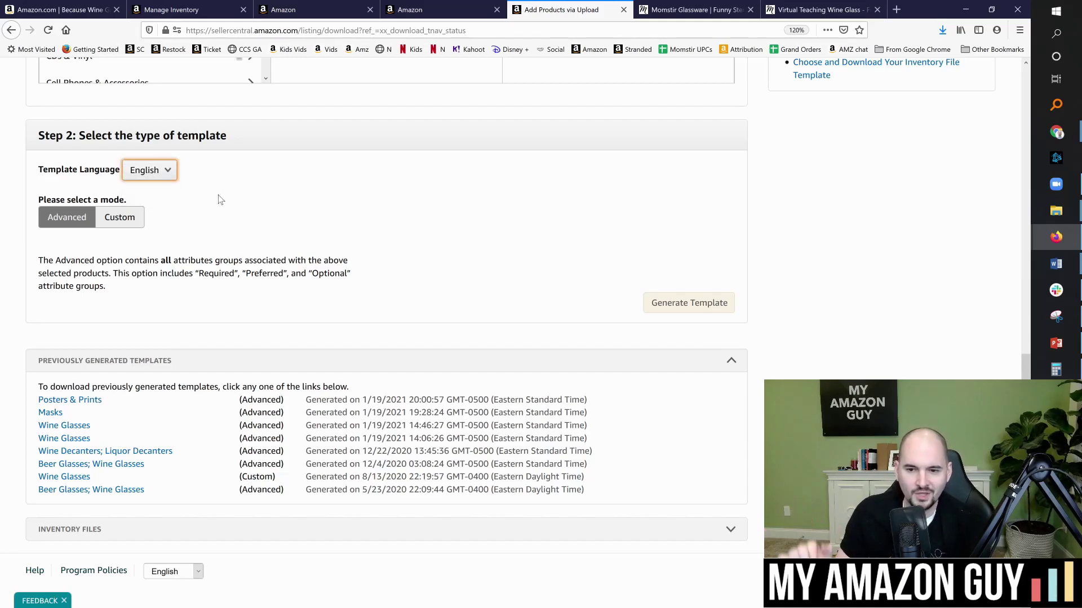
left_click(237, 223)
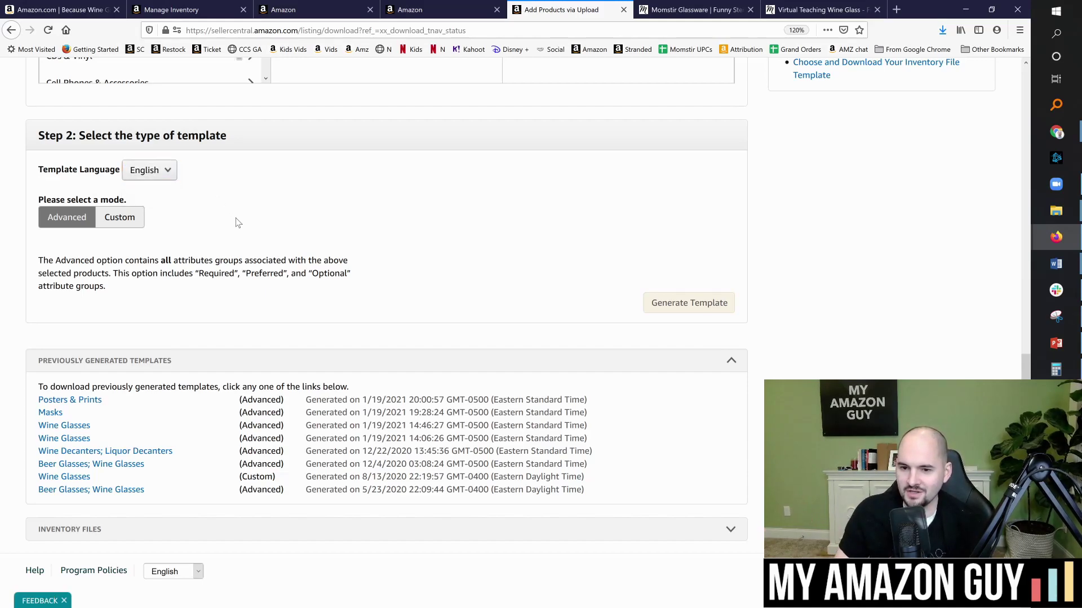
left_click(82, 428)
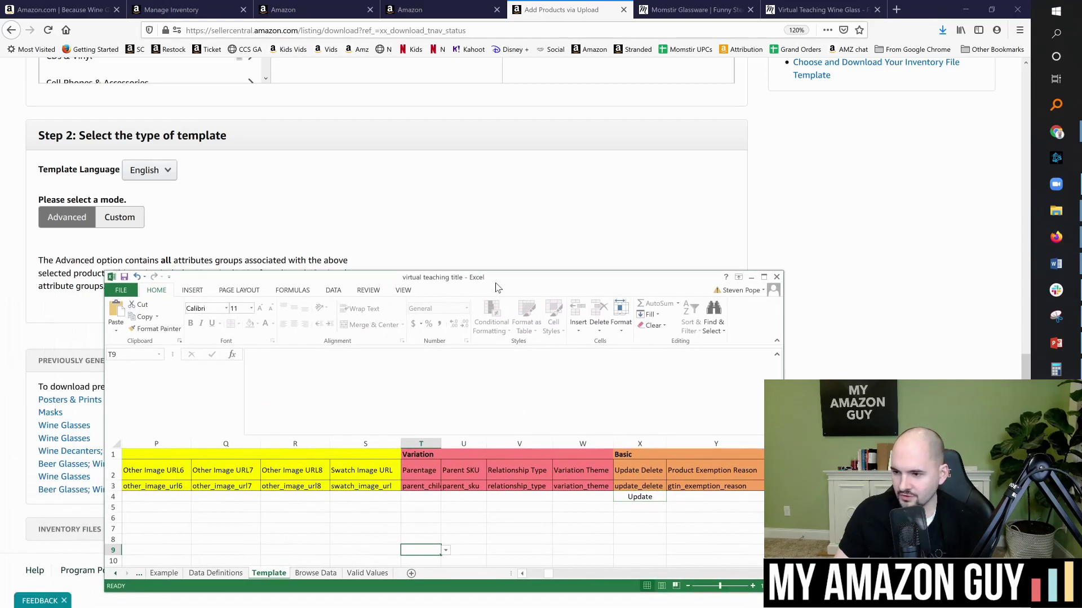
Step: Maximize the template and correct cell X4 from 'PartialUdate' to 'Update' before returning to the browser
left_click(299, 302)
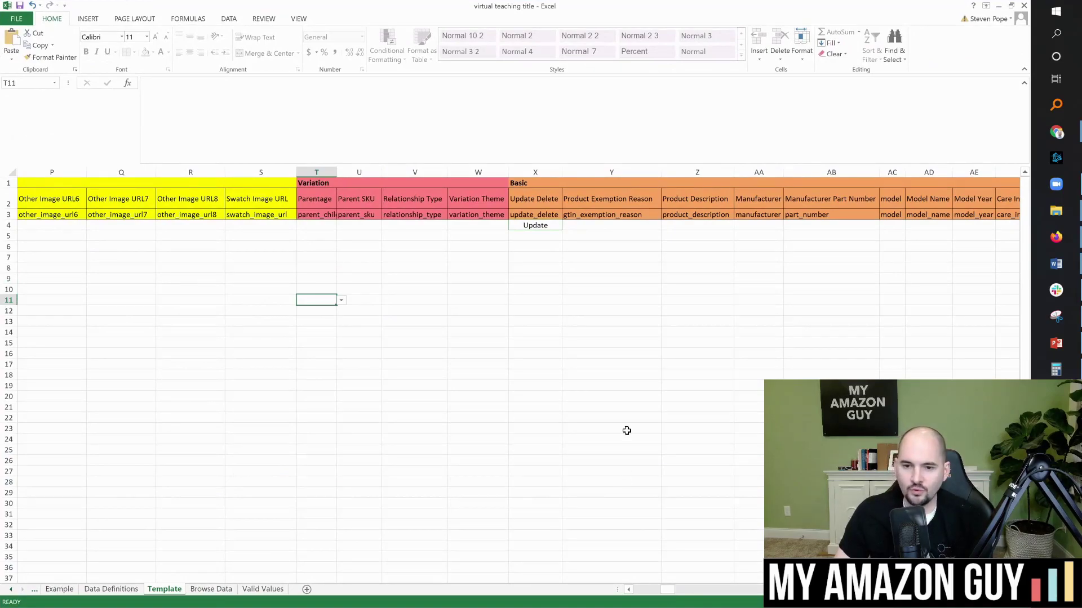
left_click(529, 223)
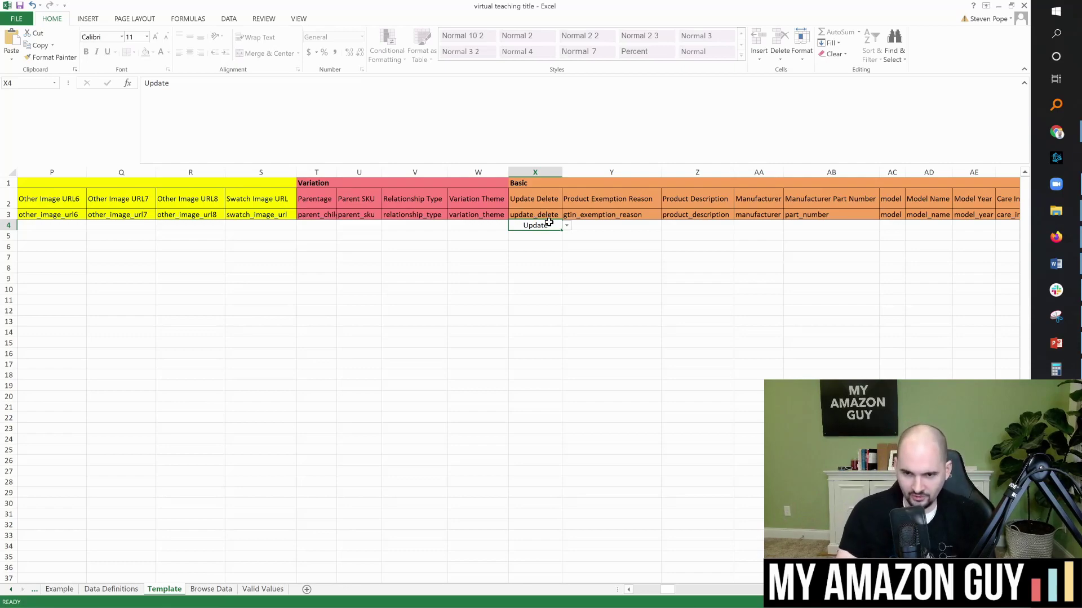
type("Partial")
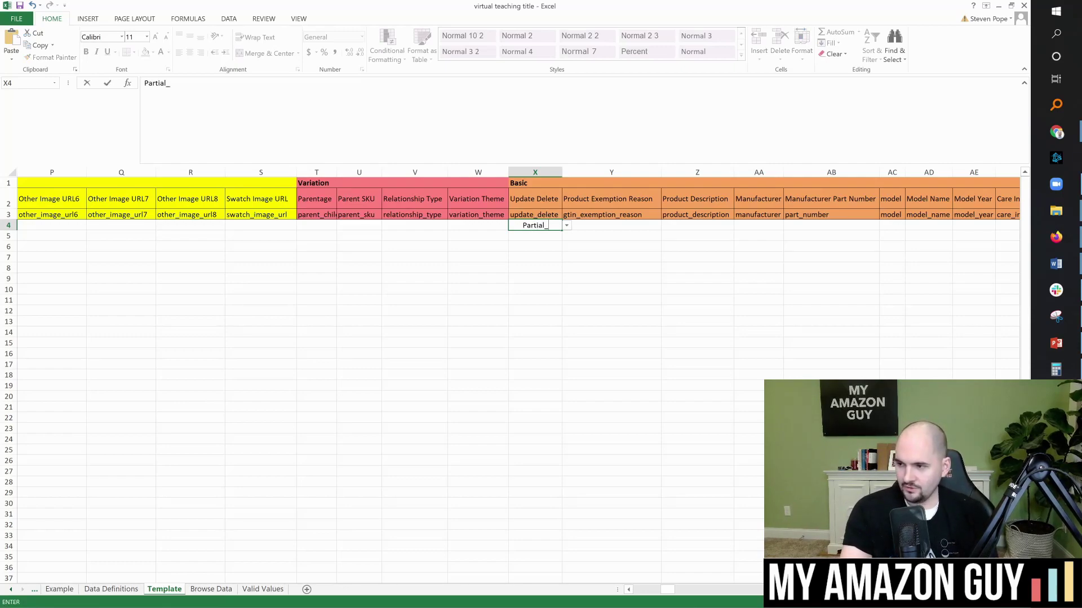
type("Udate")
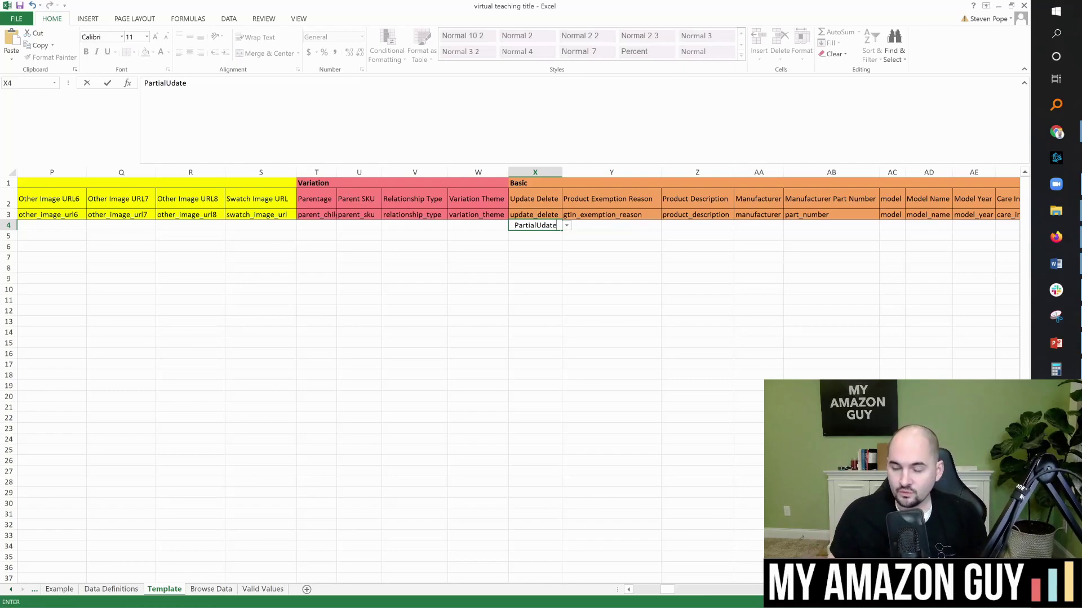
left_click(518, 234)
left_click(514, 225)
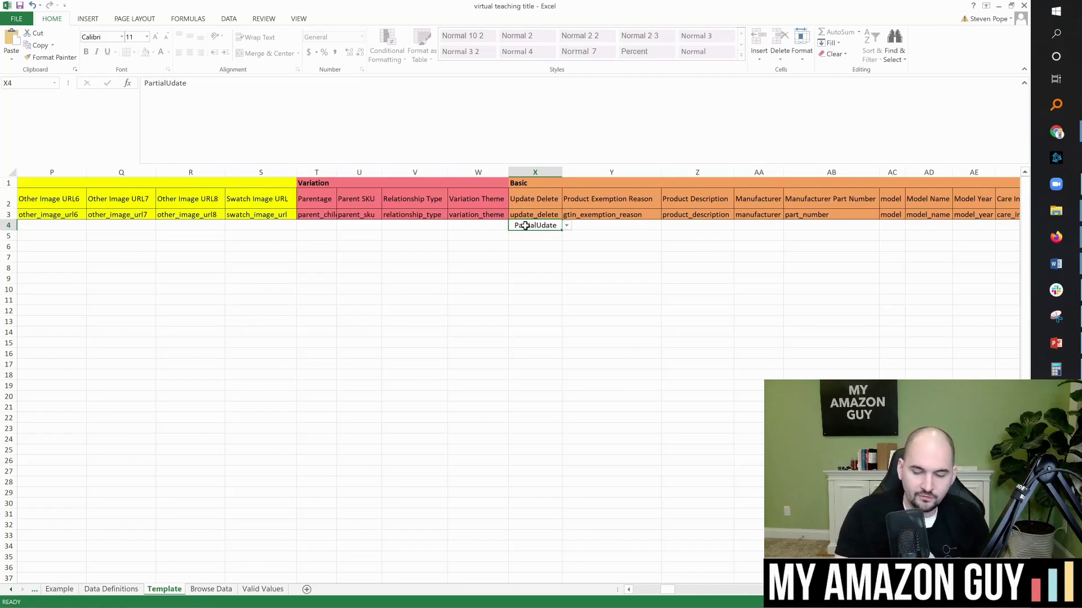
type("Update")
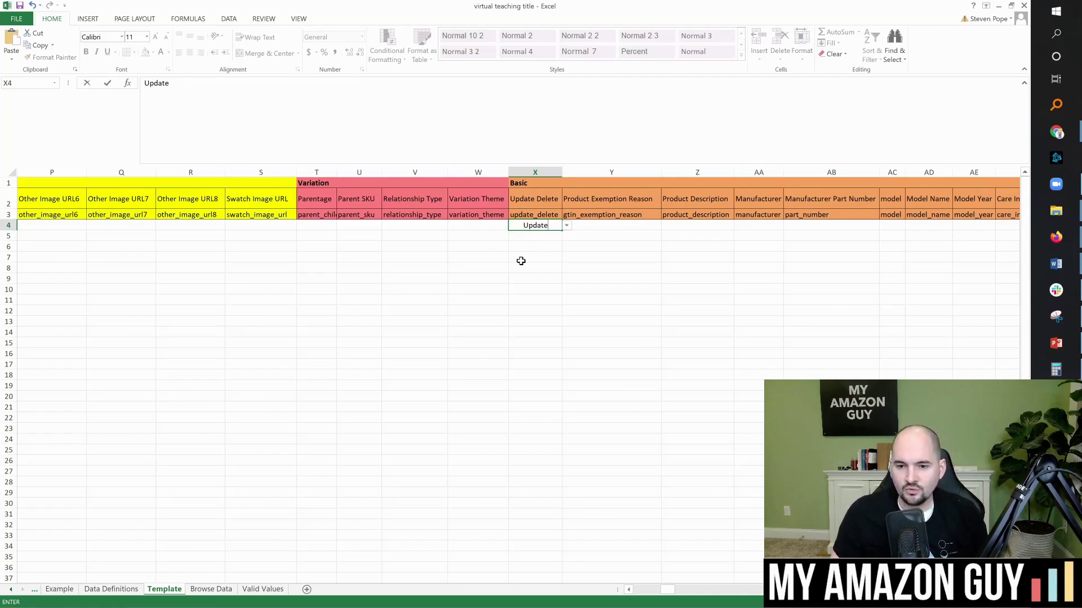
left_click(493, 266)
left_click_drag(667, 589, 638, 590)
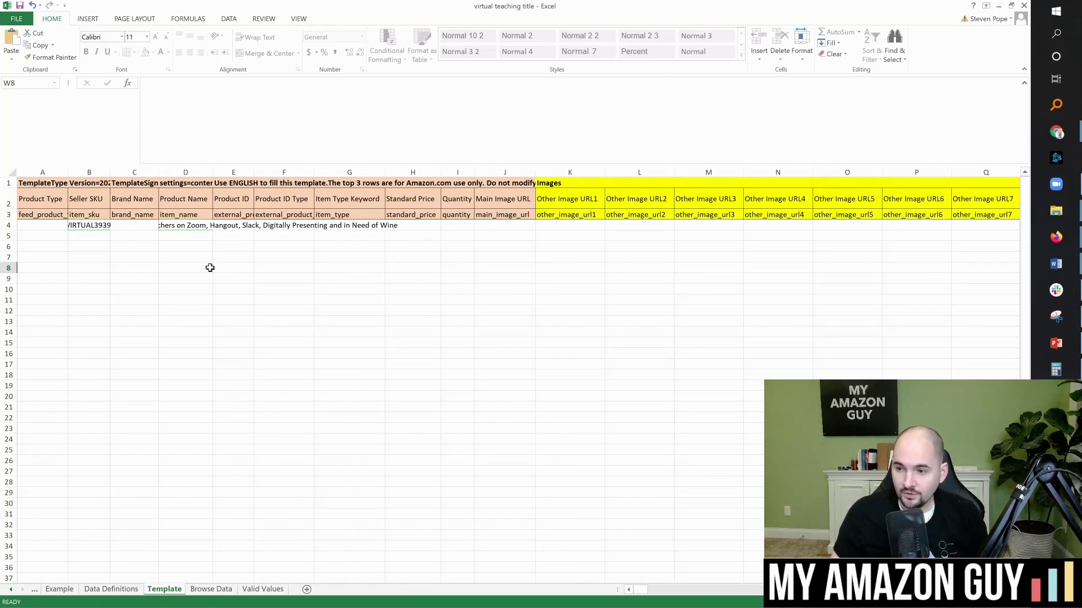
left_click(265, 238)
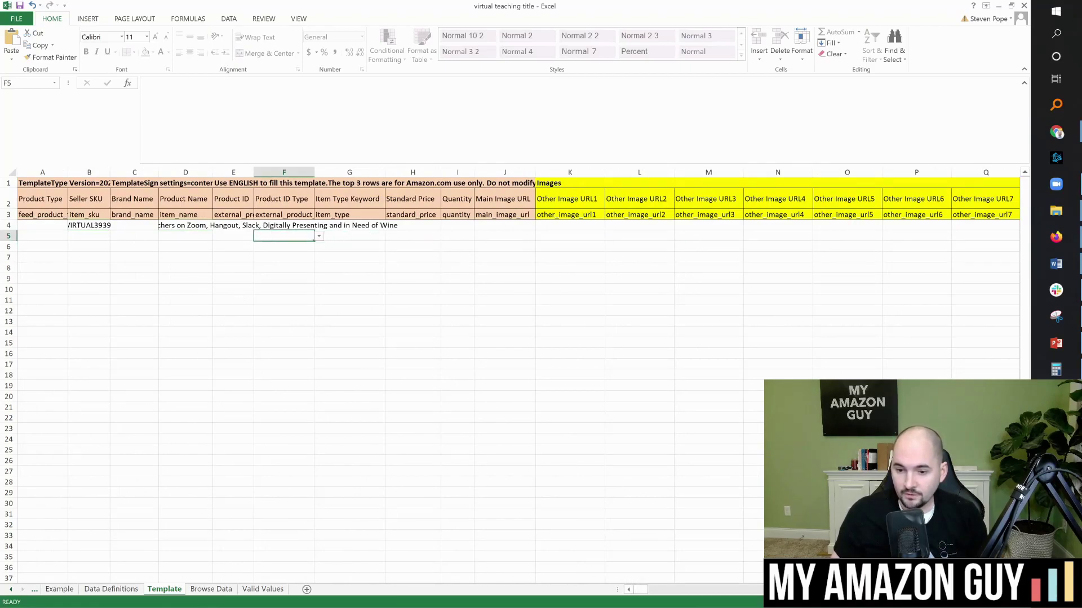
key("alt+Tab")
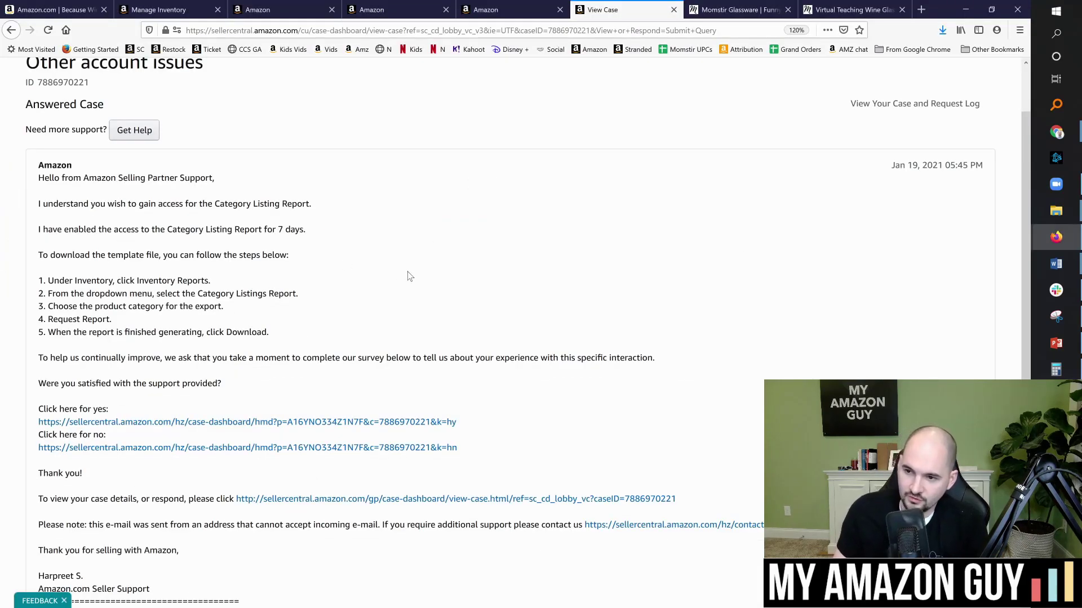
Step: Scroll the answered case and highlight the original request for a full category export
scroll(365, 375, "down", 4)
scroll(338, 394, "up", 4)
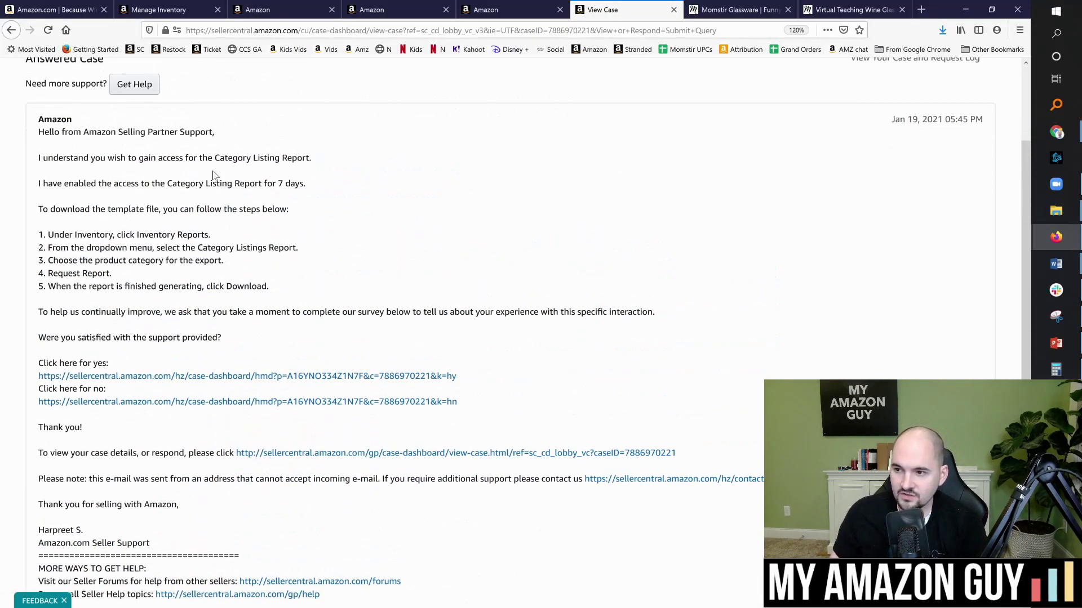
left_click_drag(215, 159, 320, 158)
left_click(337, 164)
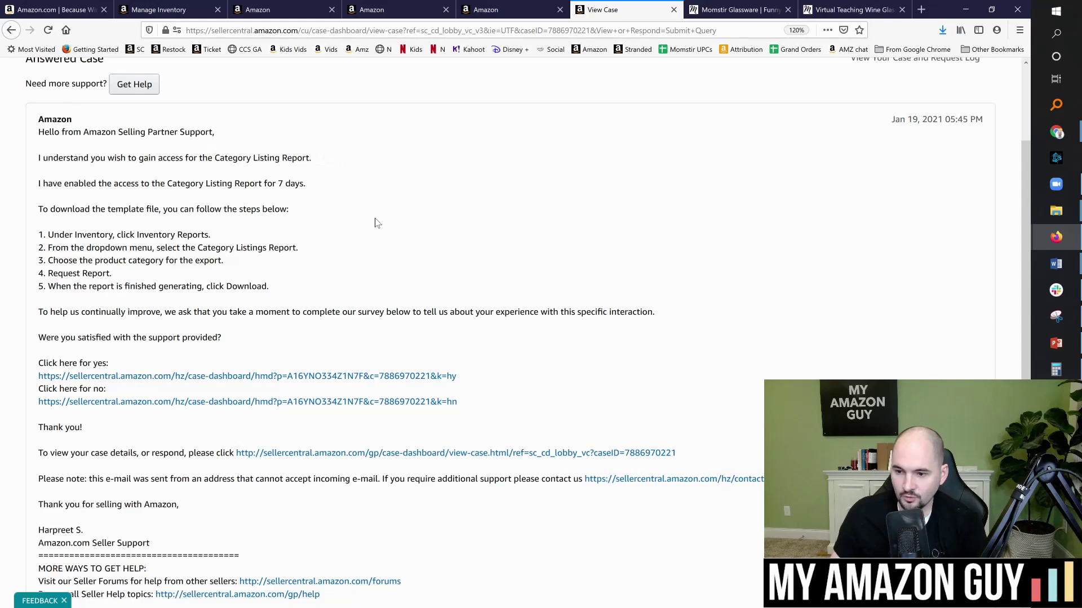
scroll(242, 383, "down", 4)
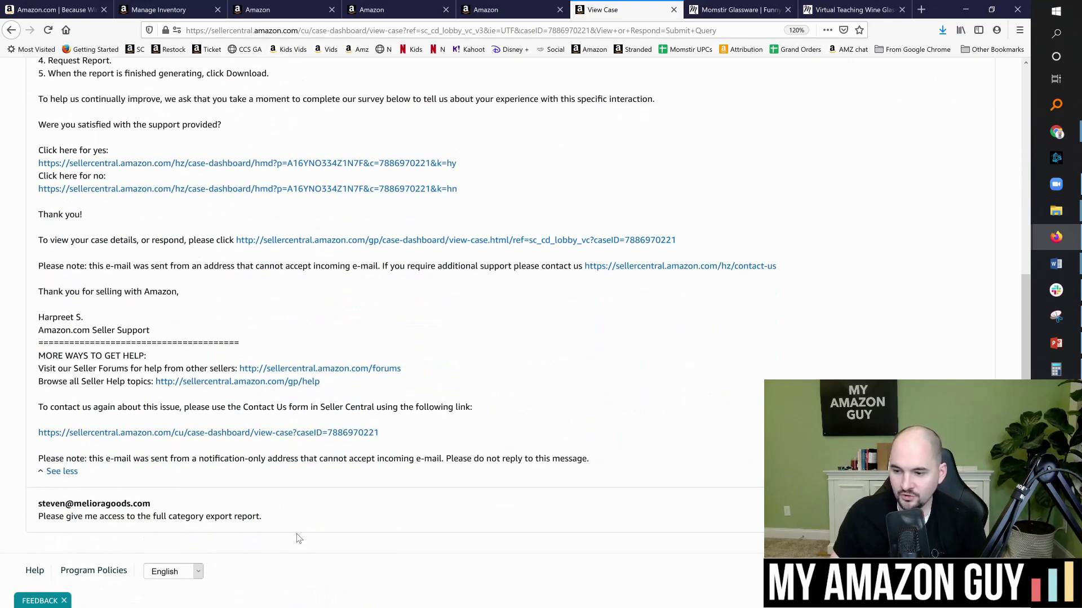
left_click_drag(265, 519, 35, 519)
Step: Highlight the reply's notes that access lasts 7 days and how to open Inventory Reports
scroll(350, 415, "up", 4)
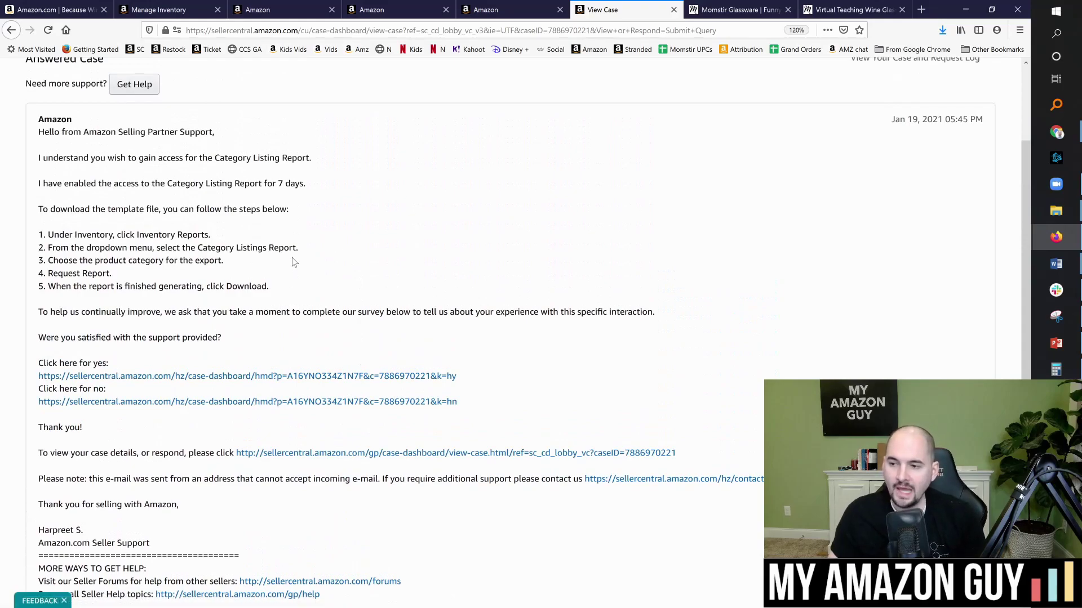
scroll(287, 267, "up", 1)
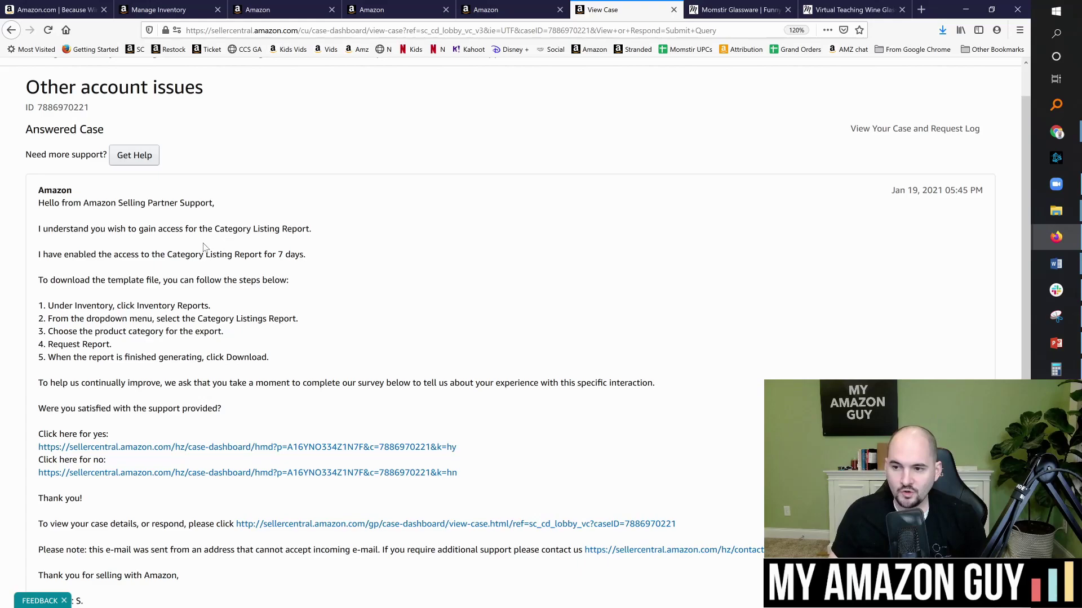
left_click_drag(233, 254, 305, 255)
left_click(305, 255)
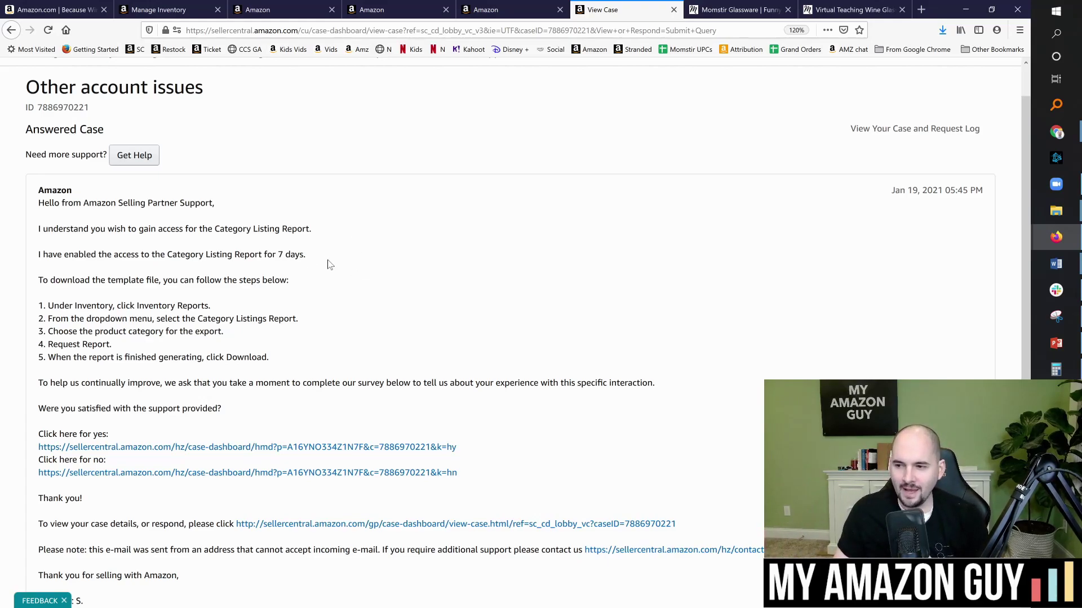
left_click_drag(47, 306, 203, 306)
left_click(203, 306)
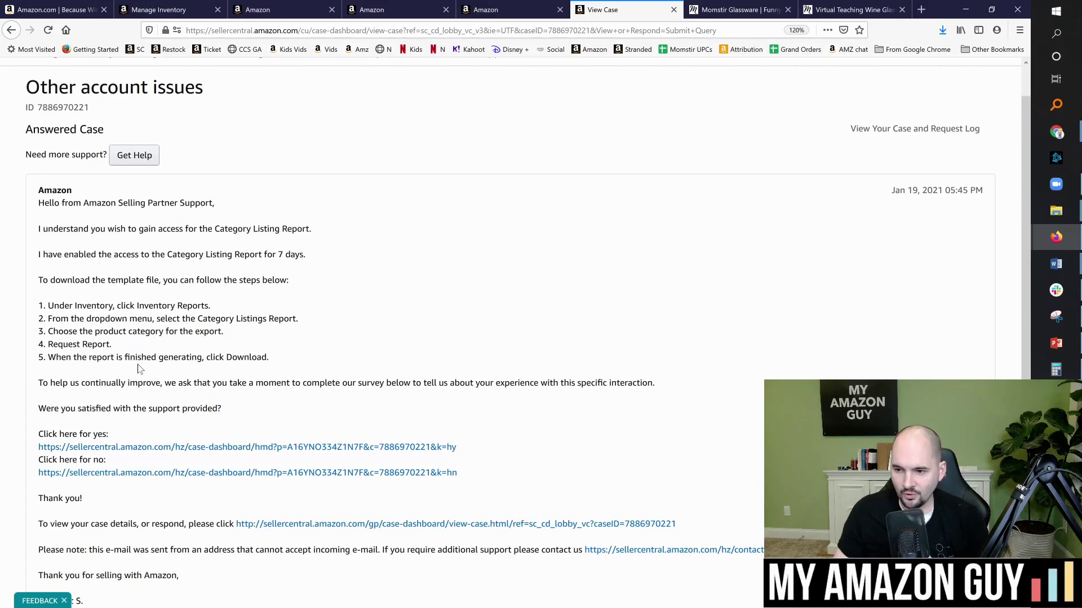
scroll(224, 311, "up", 1)
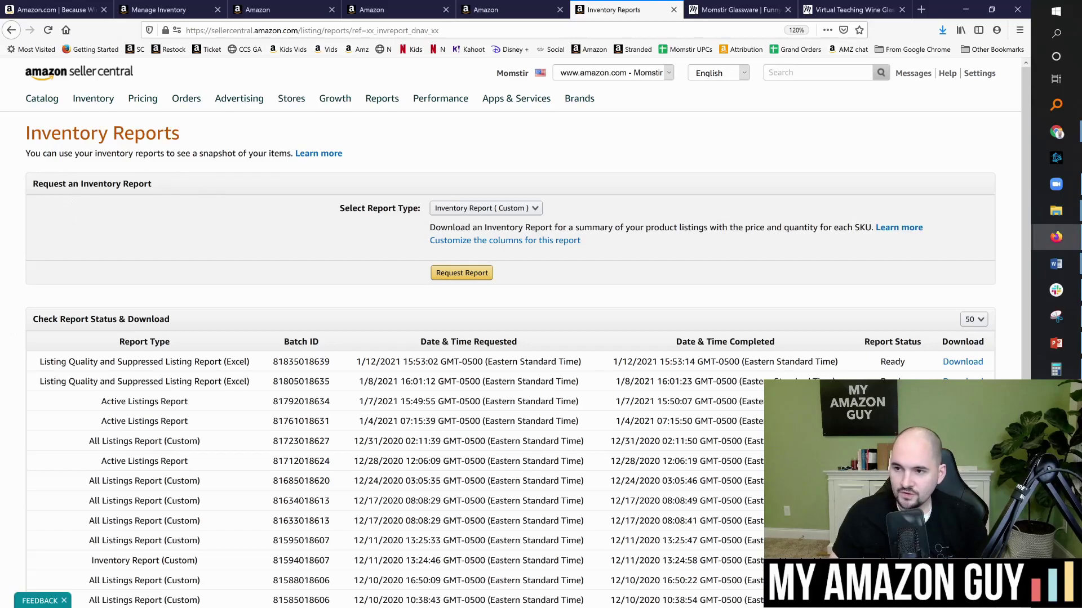
Step: Choose Category Listings Report as the report type, keeping All categories
mouse_move(104, 107)
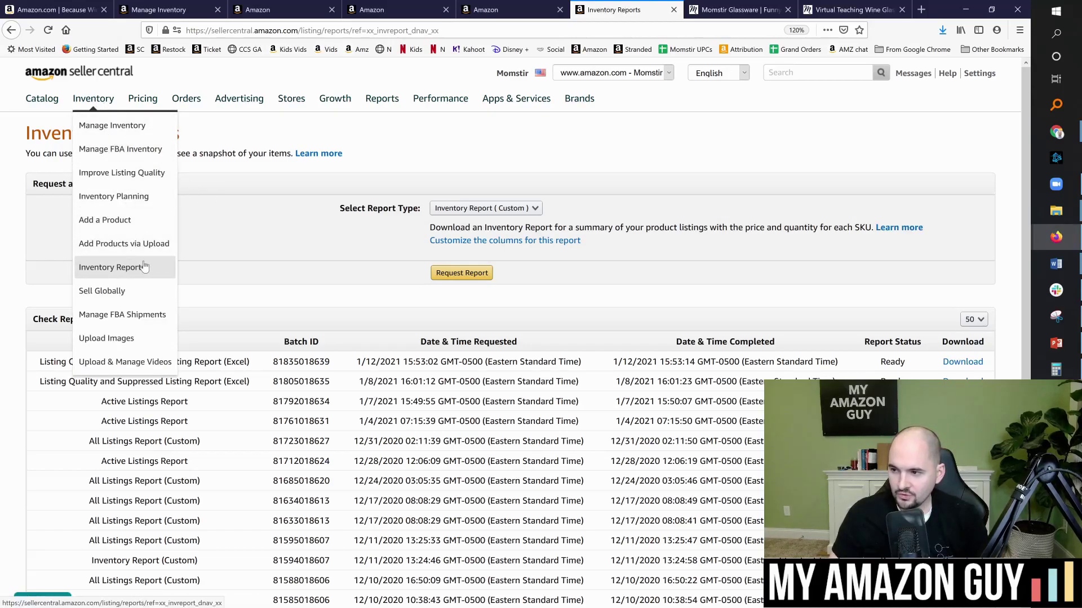
left_click(530, 207)
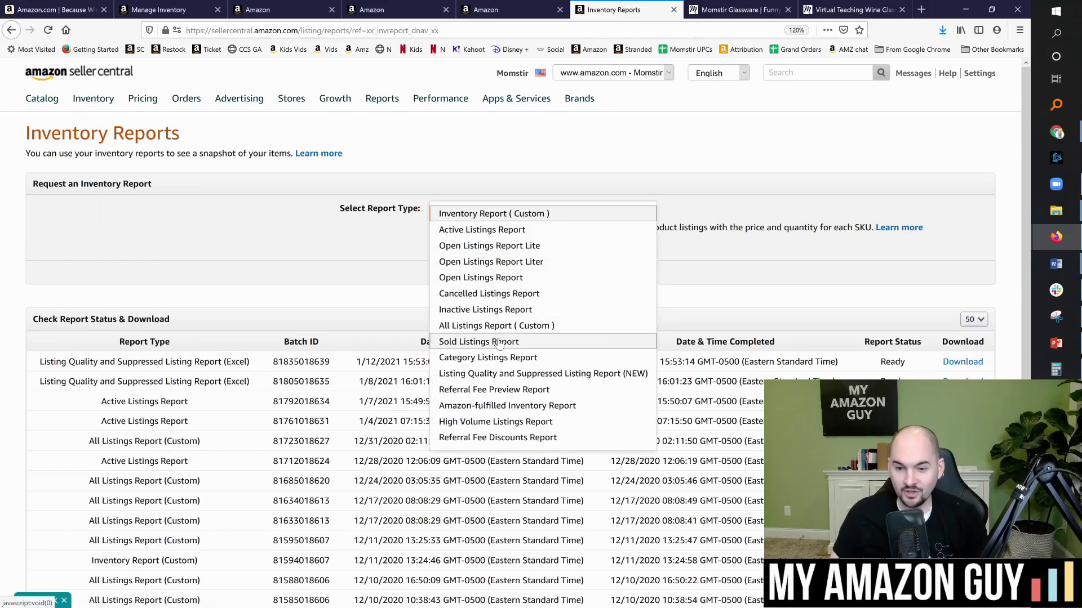
left_click(505, 359)
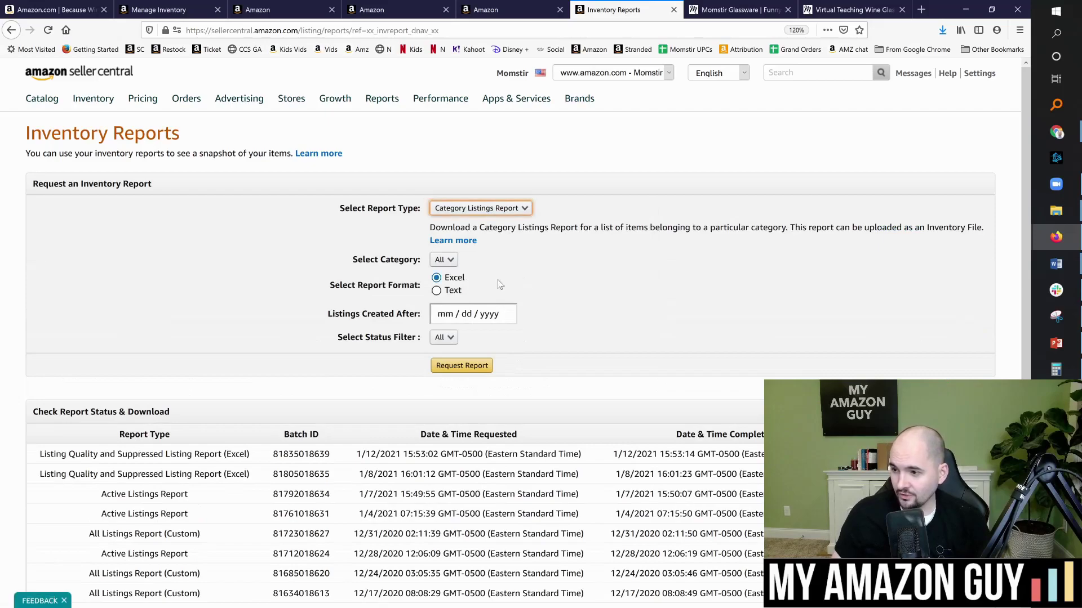
left_click(451, 261)
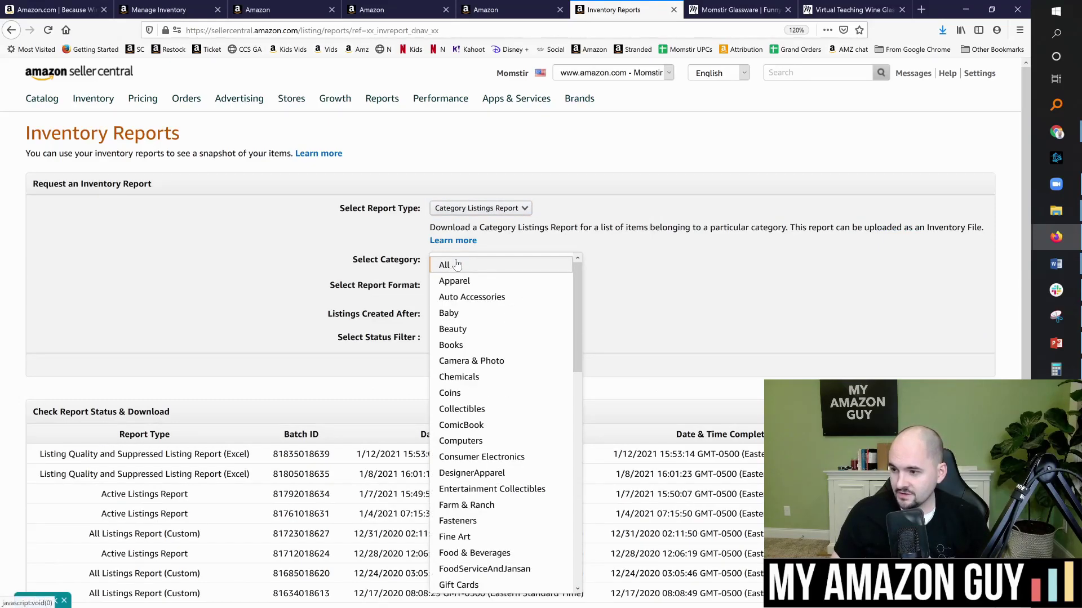
left_click(521, 255)
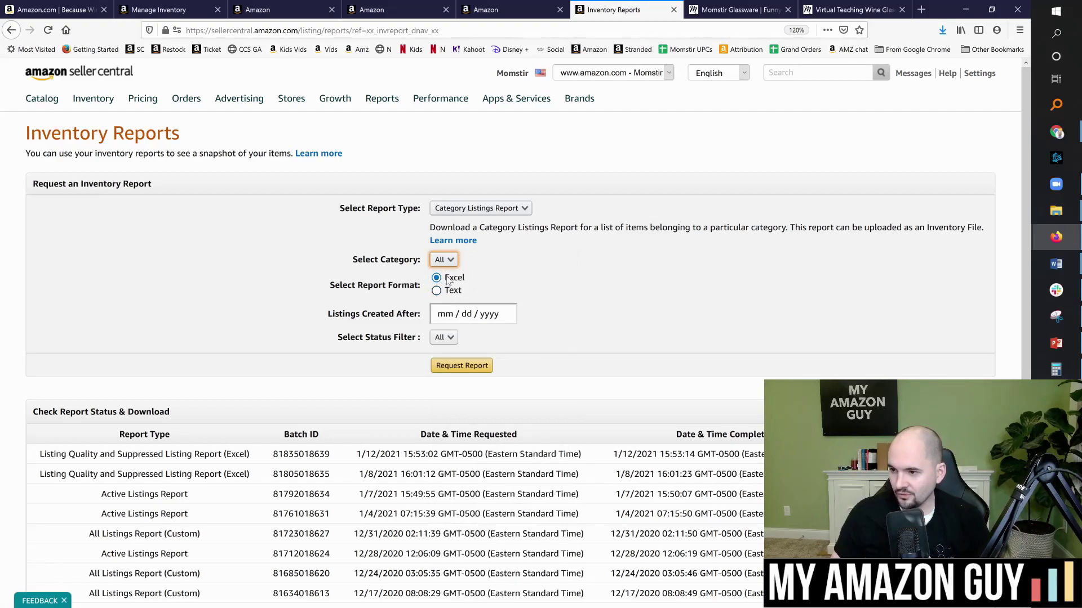
Step: Leave the created-after date empty and Status Filter on All, then request the report
left_click(451, 315)
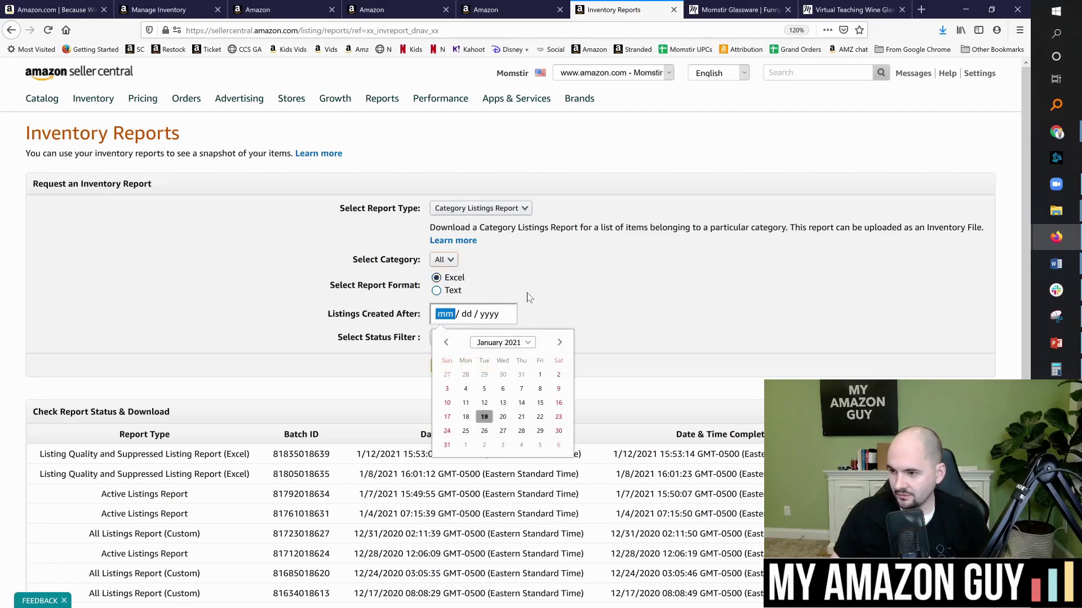
key("shift+Tab")
key("Down")
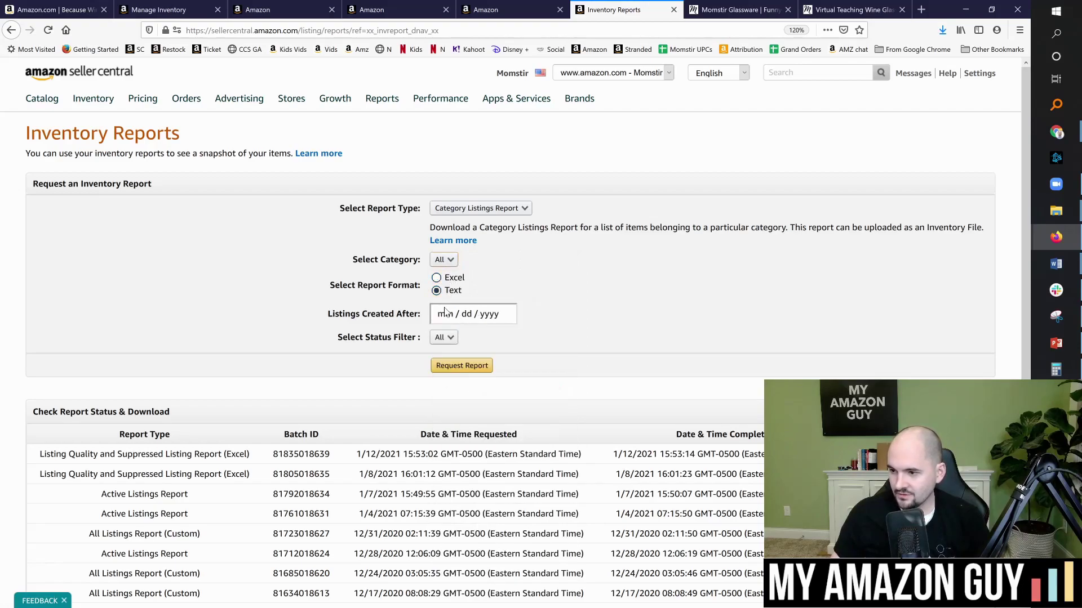
left_click(450, 340)
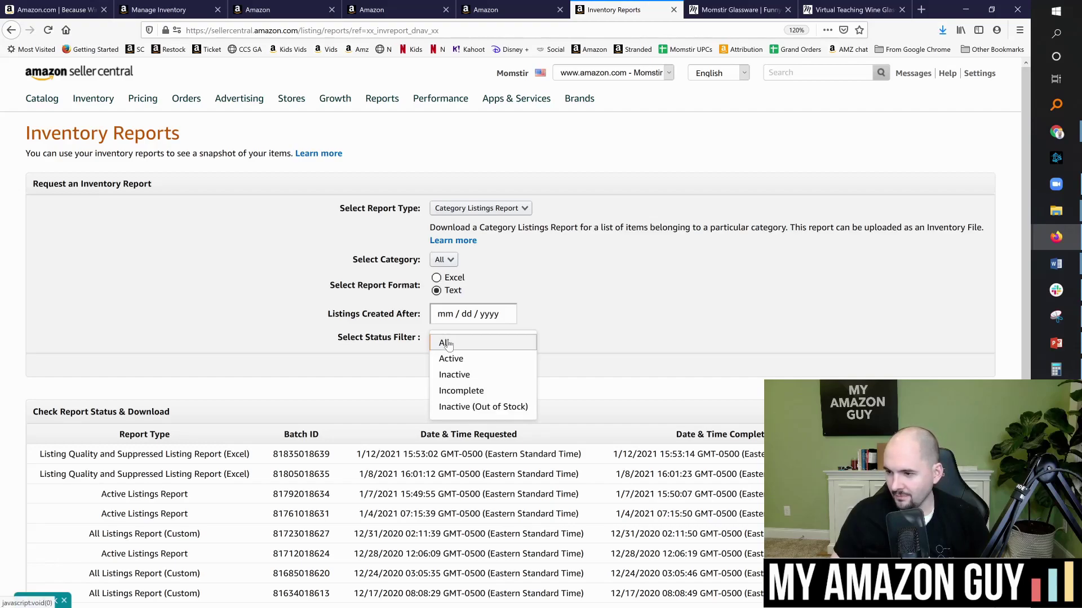
left_click(445, 342)
left_click(445, 342)
left_click(445, 342)
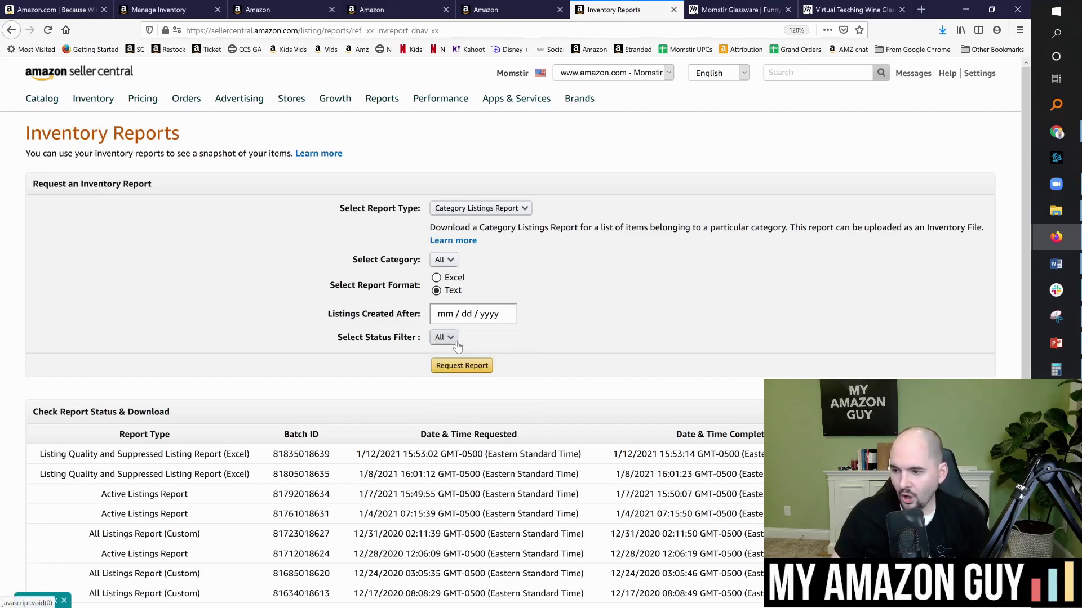
left_click(462, 365)
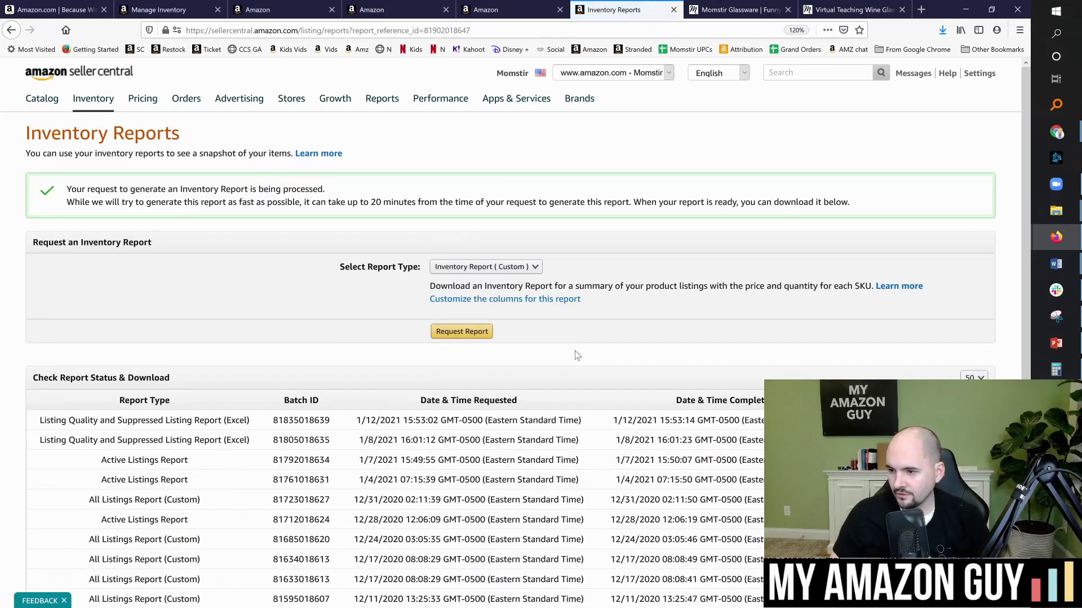
Step: Dismiss the page's right-click menu and switch to the Excel template workbook
right_click(654, 334)
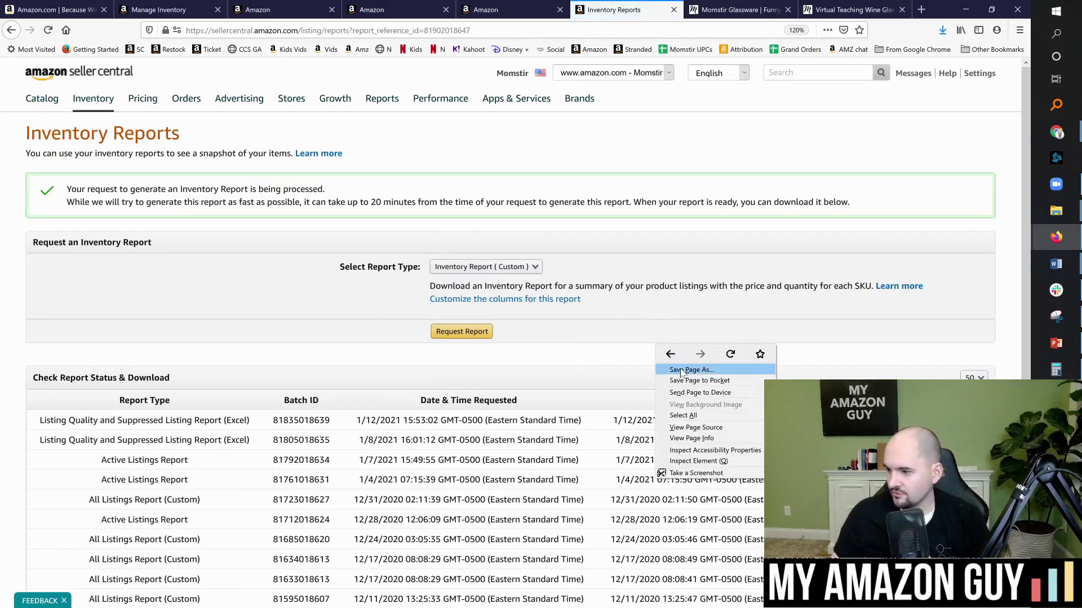
left_click(634, 357)
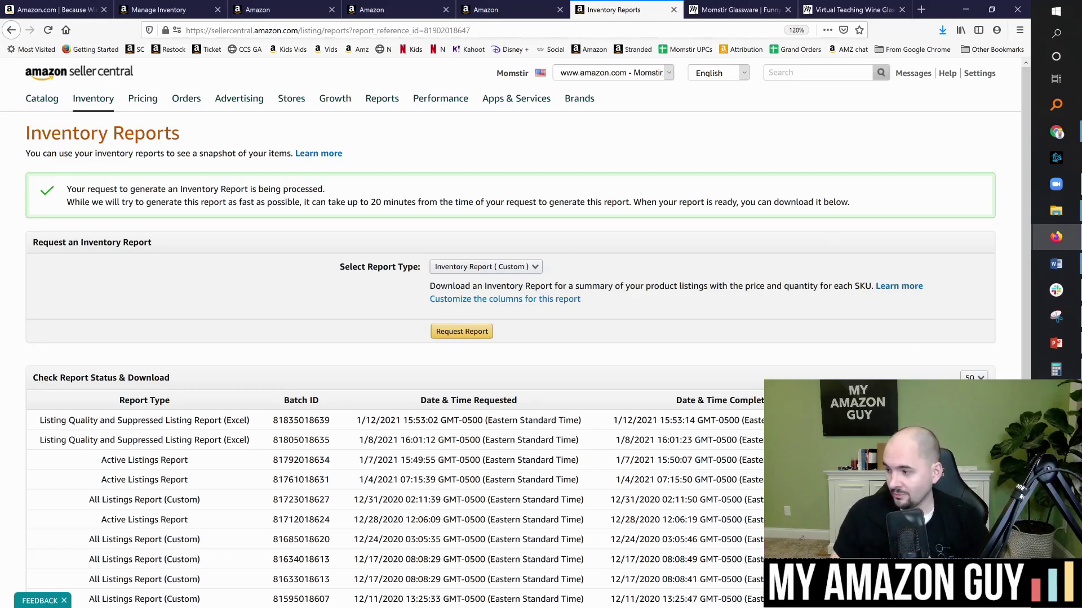
key("alt+Tab")
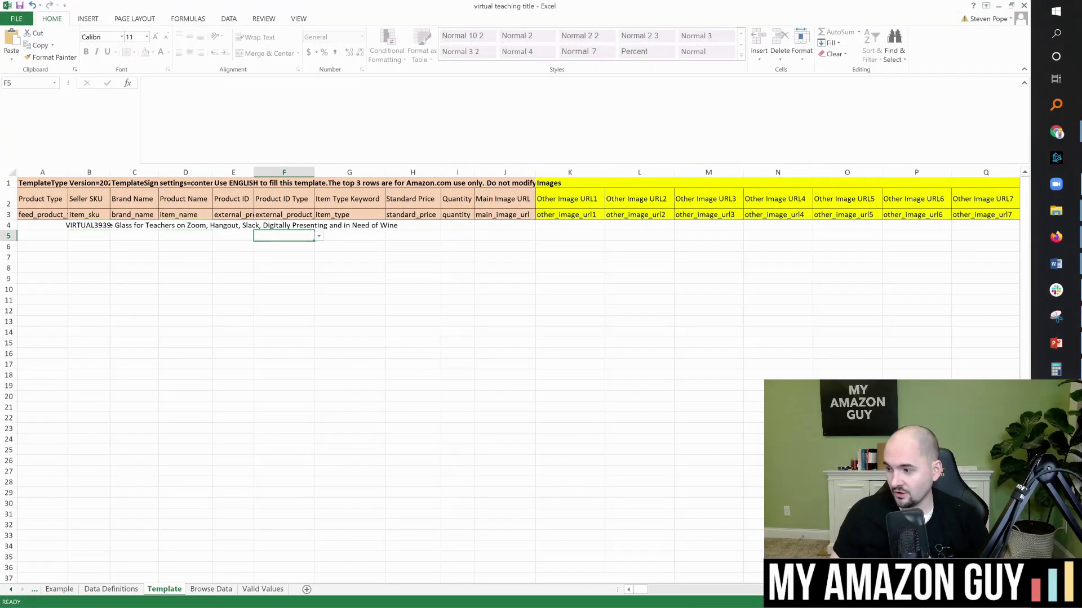
Step: Check cells G7 and E12, minimize Excel, and highlight the 20-minute processing note
left_click(349, 255)
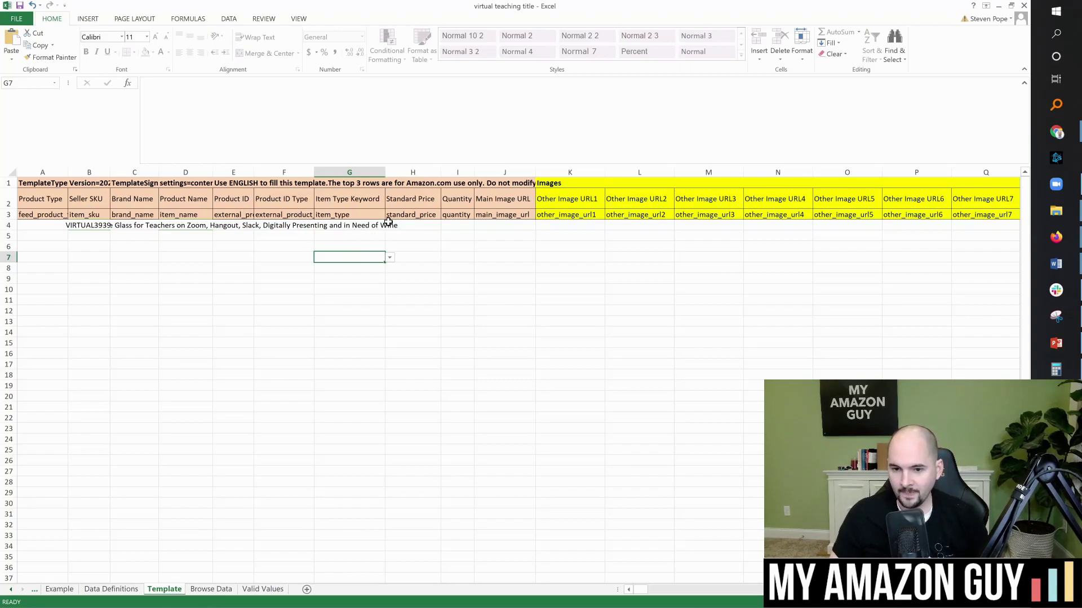
left_click_drag(640, 589, 568, 580)
left_click(242, 300)
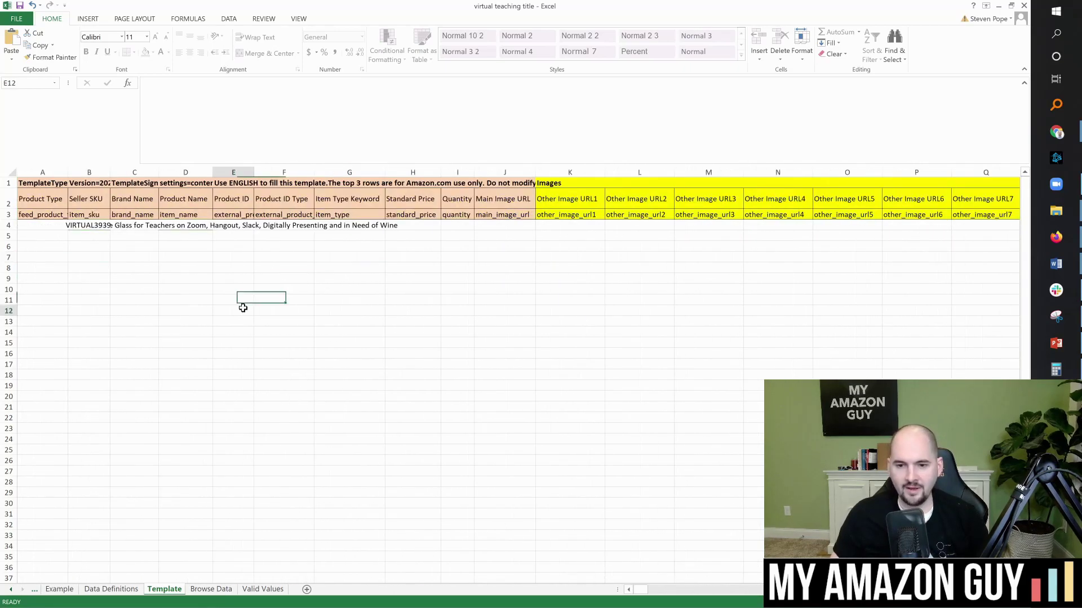
left_click(248, 310)
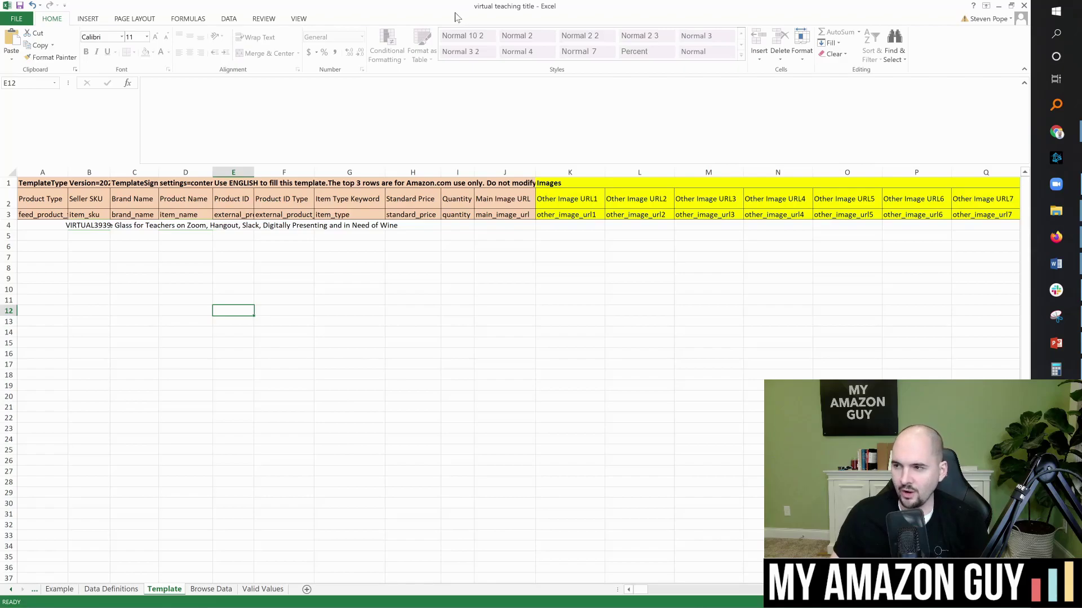
left_click(997, 6)
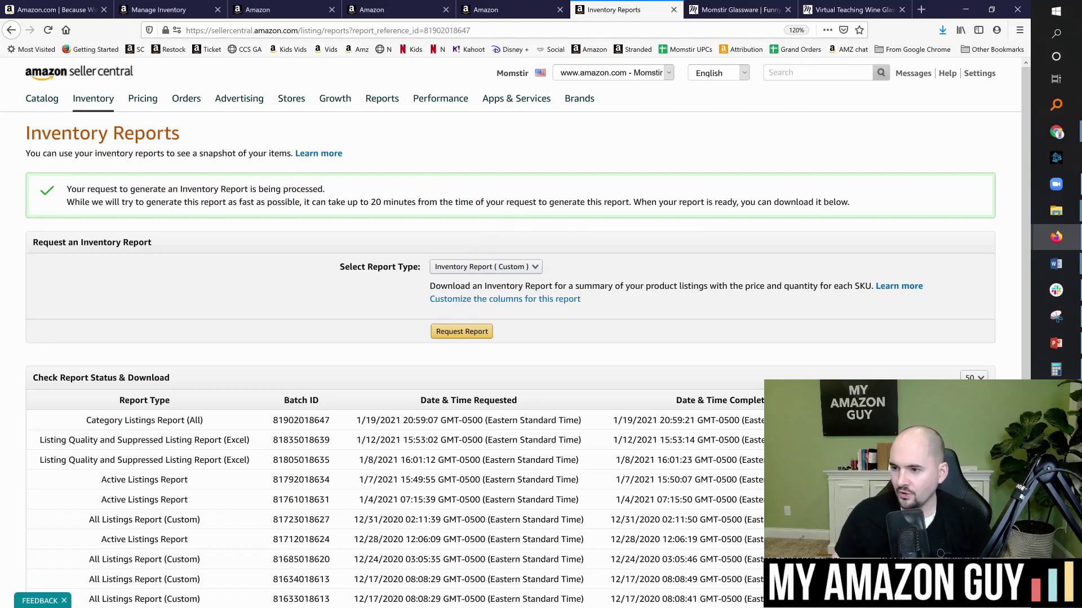
left_click_drag(364, 202, 416, 202)
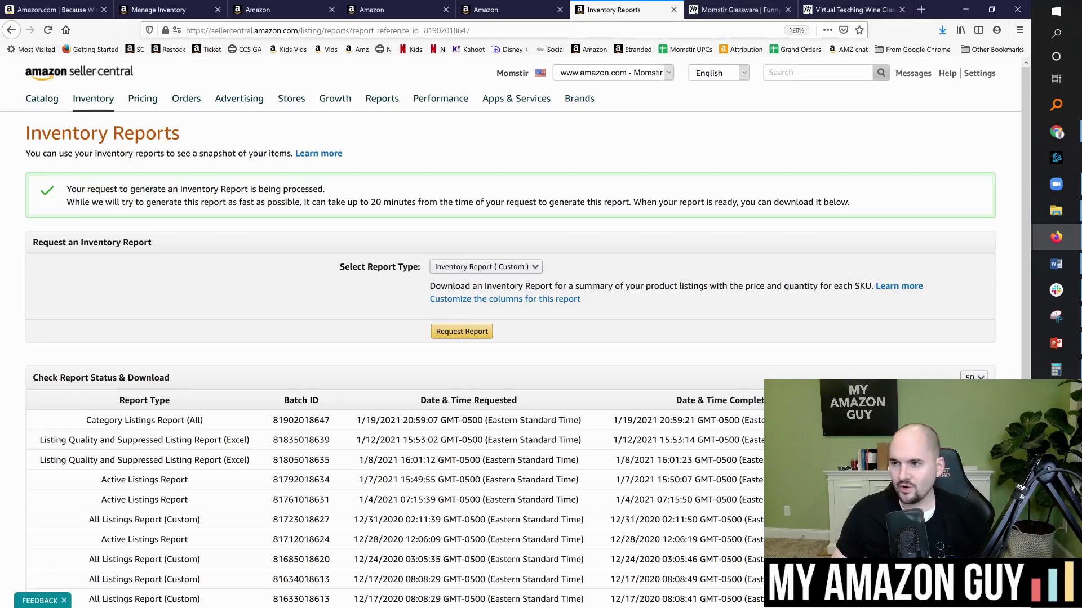
key("ctrl+l")
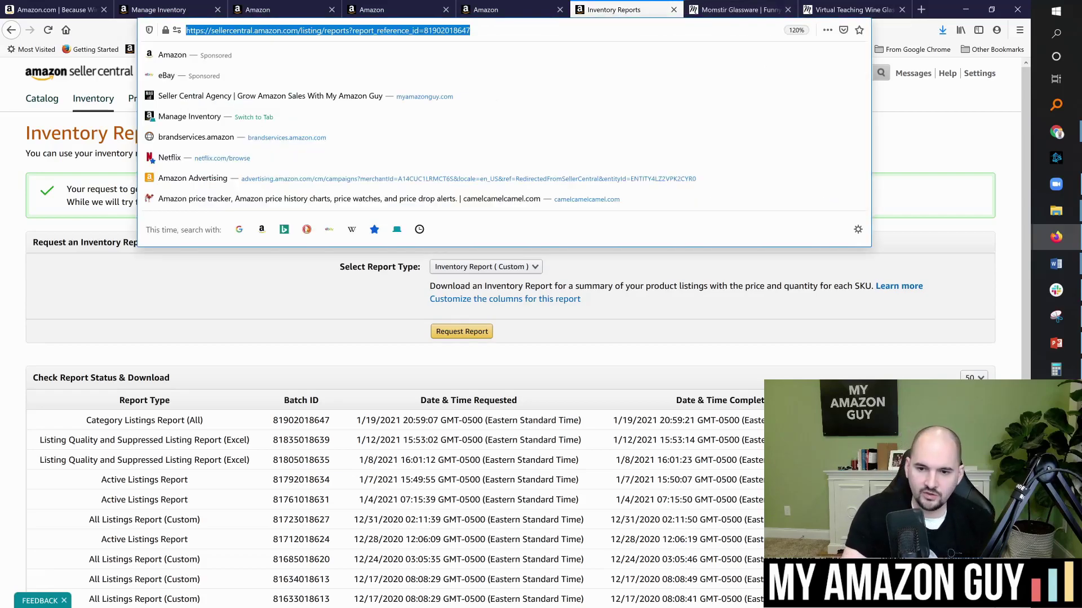
Step: Go to myamazonguy.com, open Full Service Management under Services, and highlight the PPC heading
type("myamazonguy.com/")
key("Return")
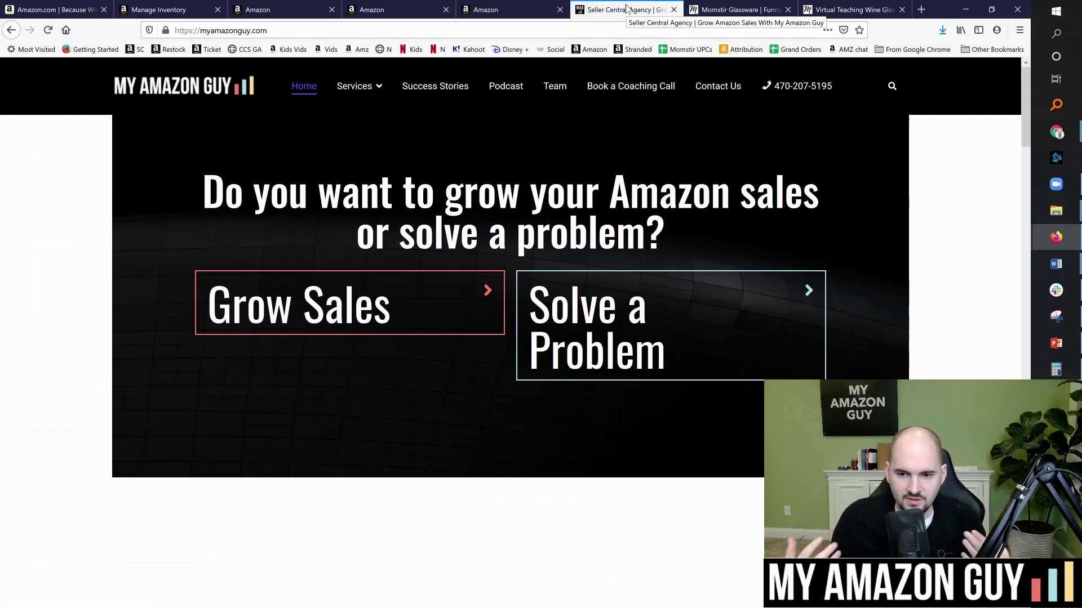
mouse_move(363, 91)
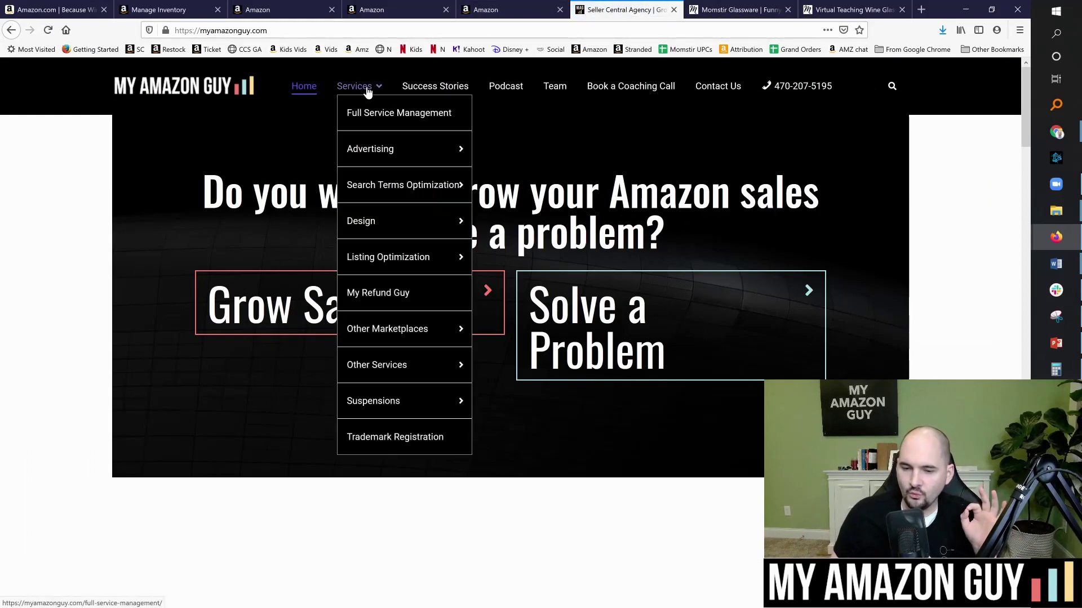
left_click(387, 121)
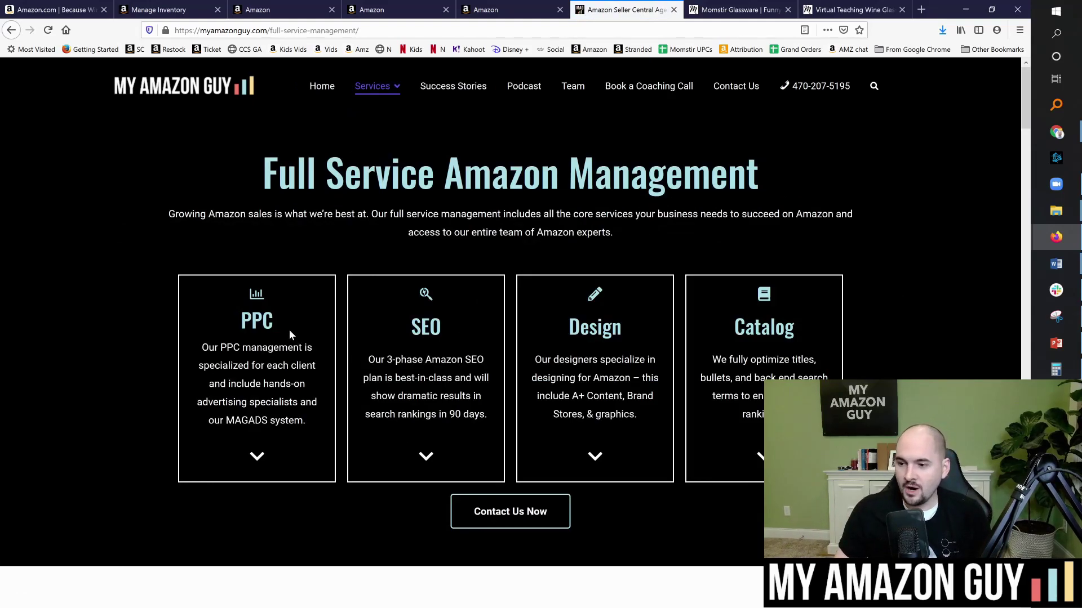
left_click_drag(251, 324, 239, 324)
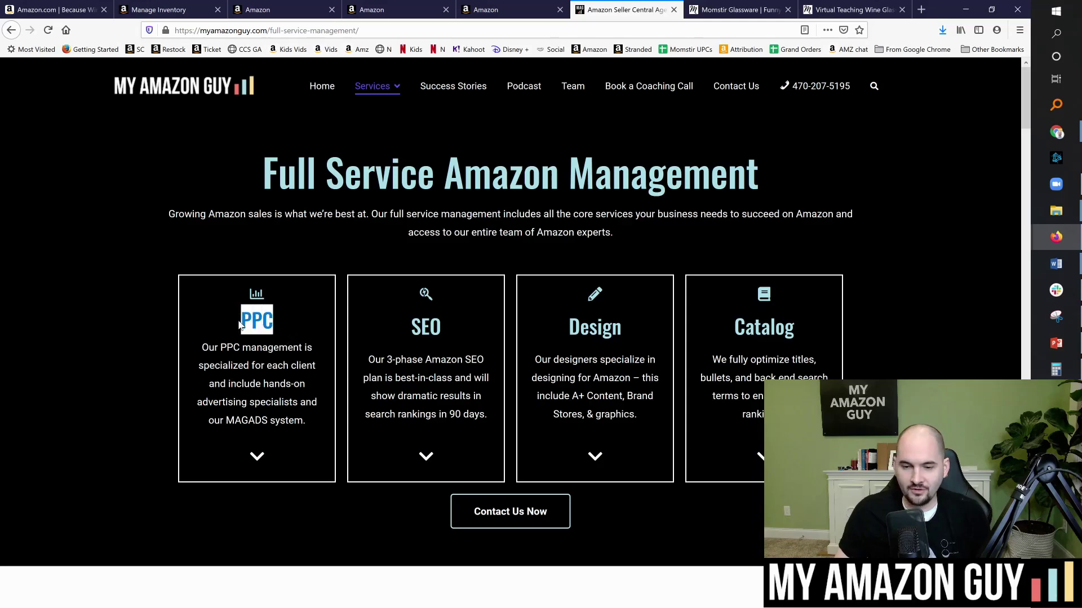
left_click(320, 307)
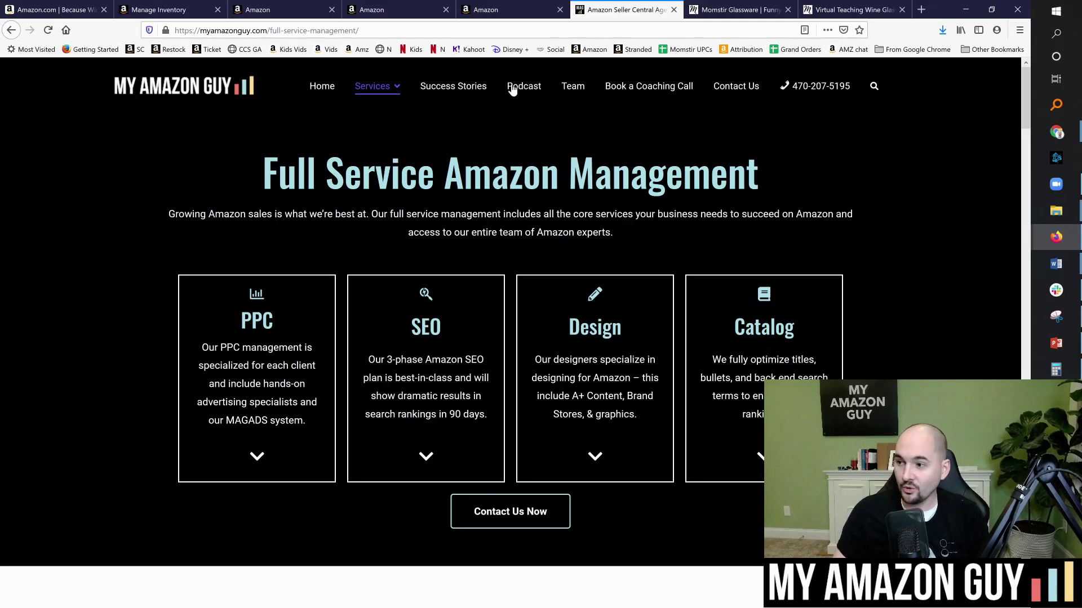
Step: Browse the Meet the Team bios, then return to the homepage
left_click(570, 88)
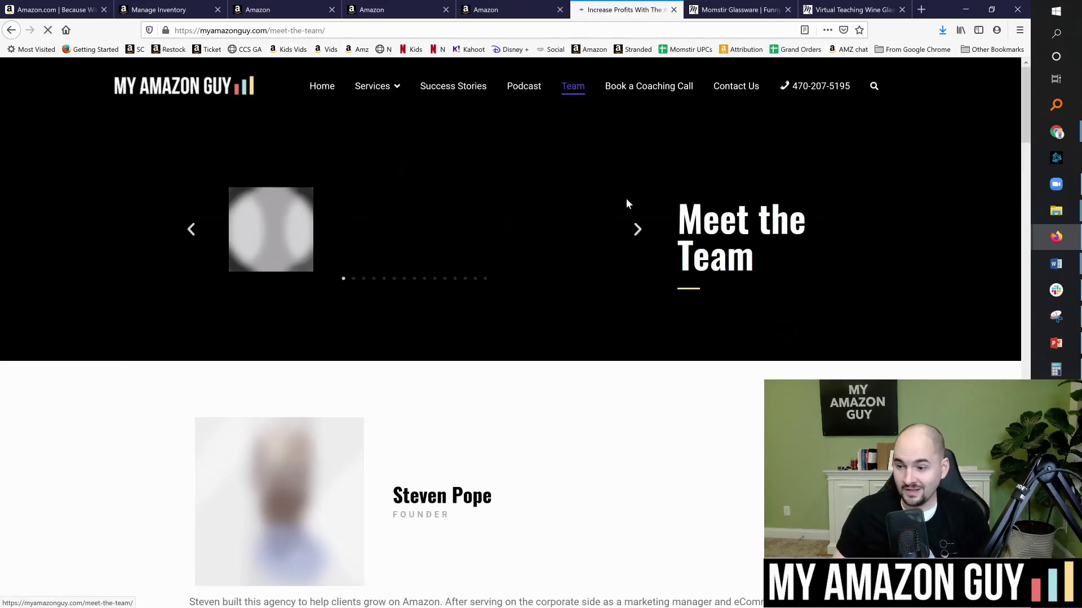
scroll(659, 297, "down", 12)
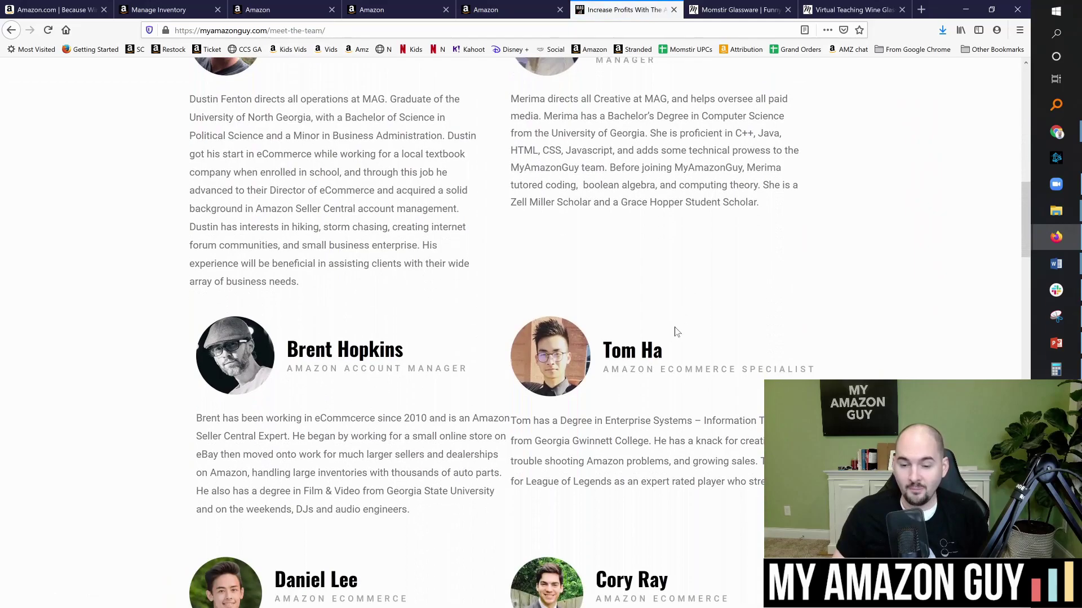
scroll(652, 307, "up", 12)
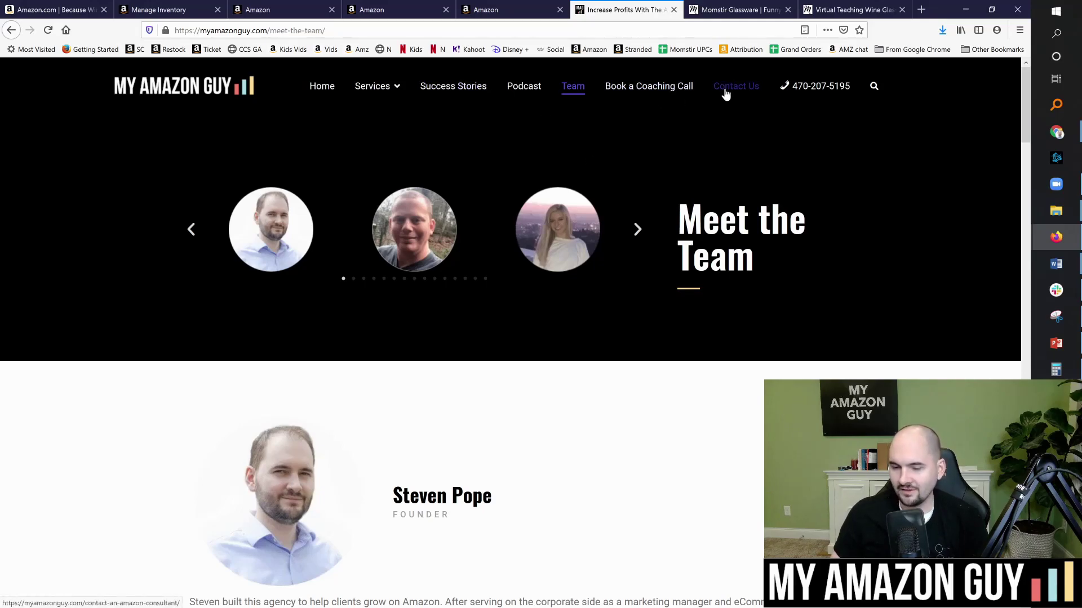
left_click(324, 86)
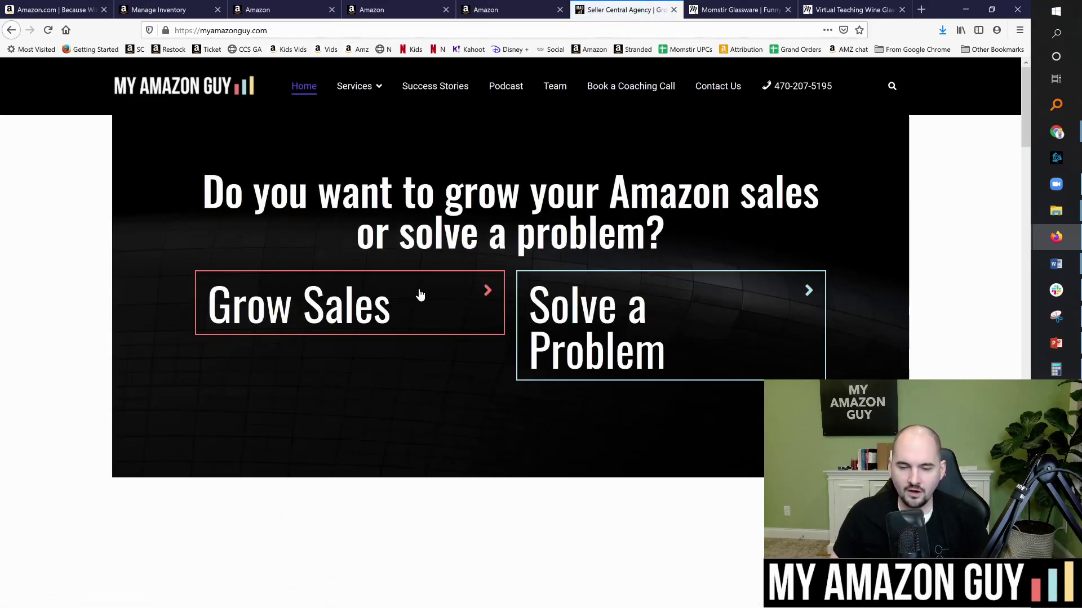
Step: Return to the Full Service Management page from the Services menu and scroll down
mouse_move(374, 89)
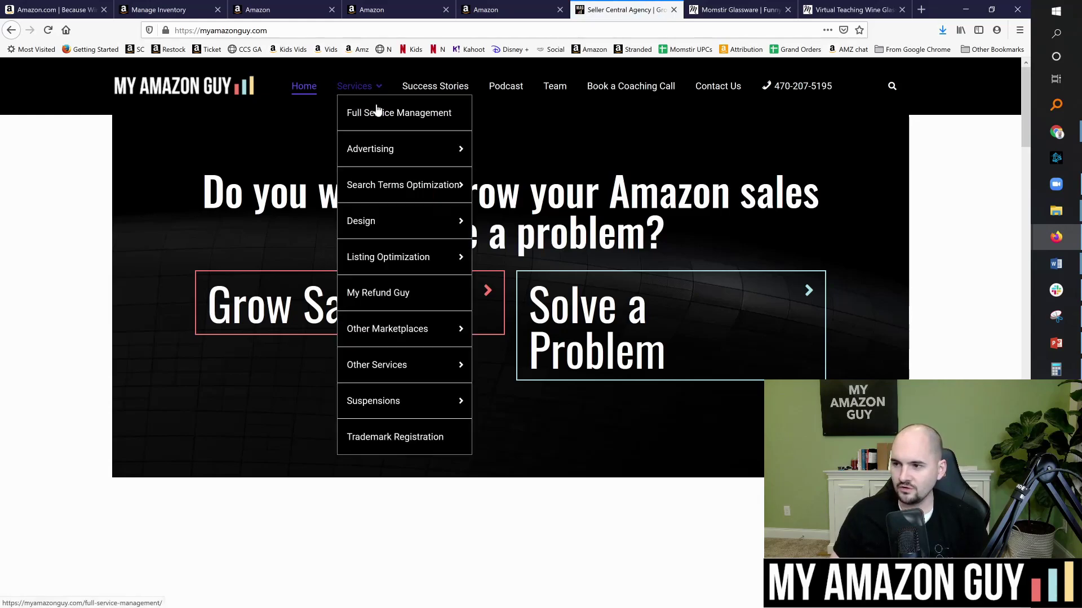
left_click(375, 111)
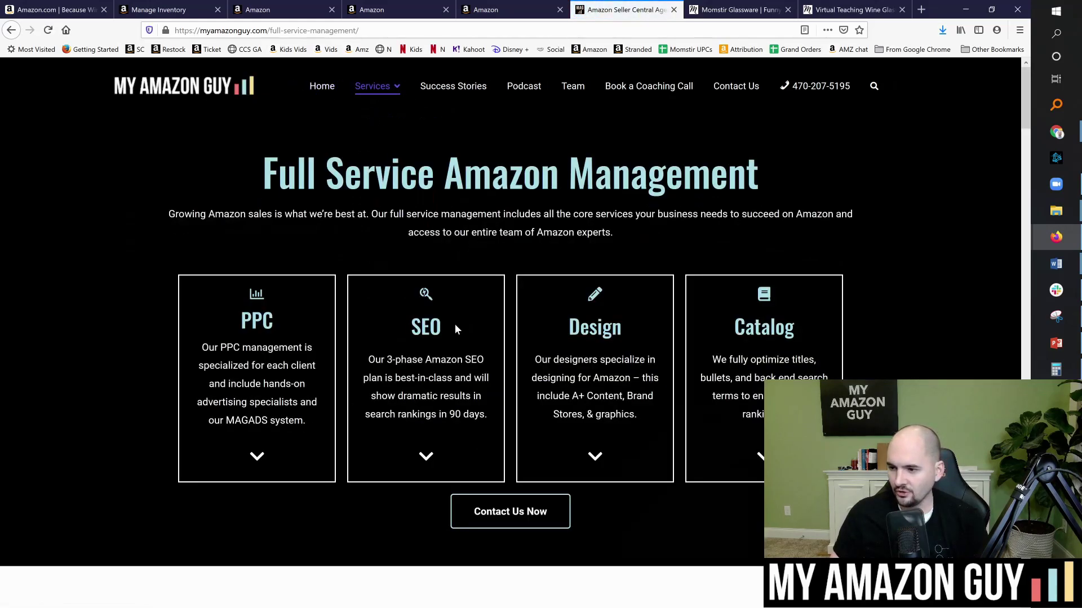
scroll(455, 330, "down", 3)
left_click_drag(1018, 126, 1009, 241)
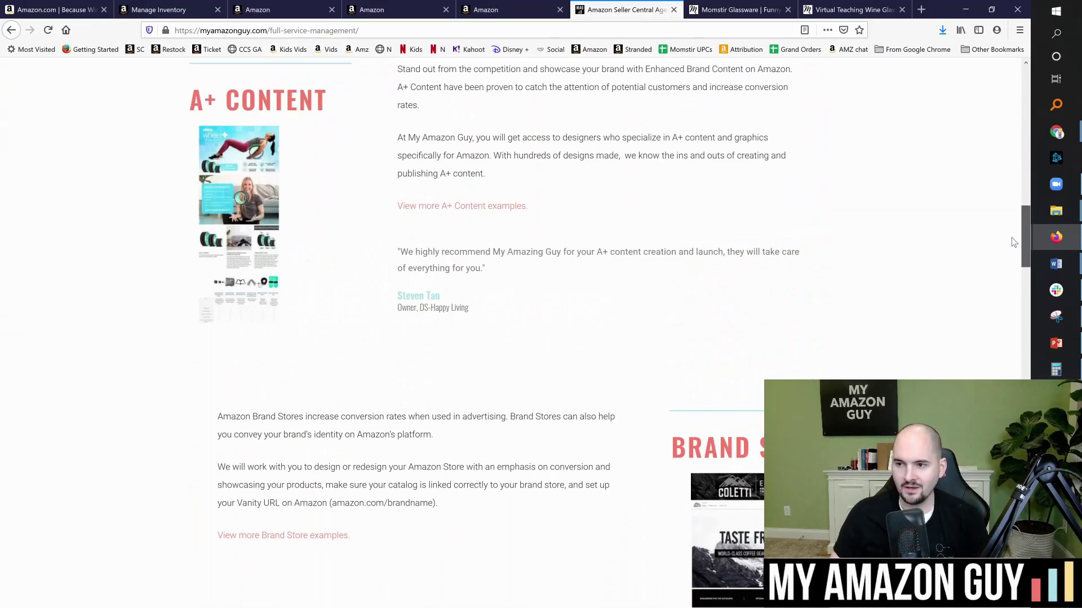
Step: View the enlarged Chirp A+ Content example, then scroll down to the Additional Services list
left_click(251, 210)
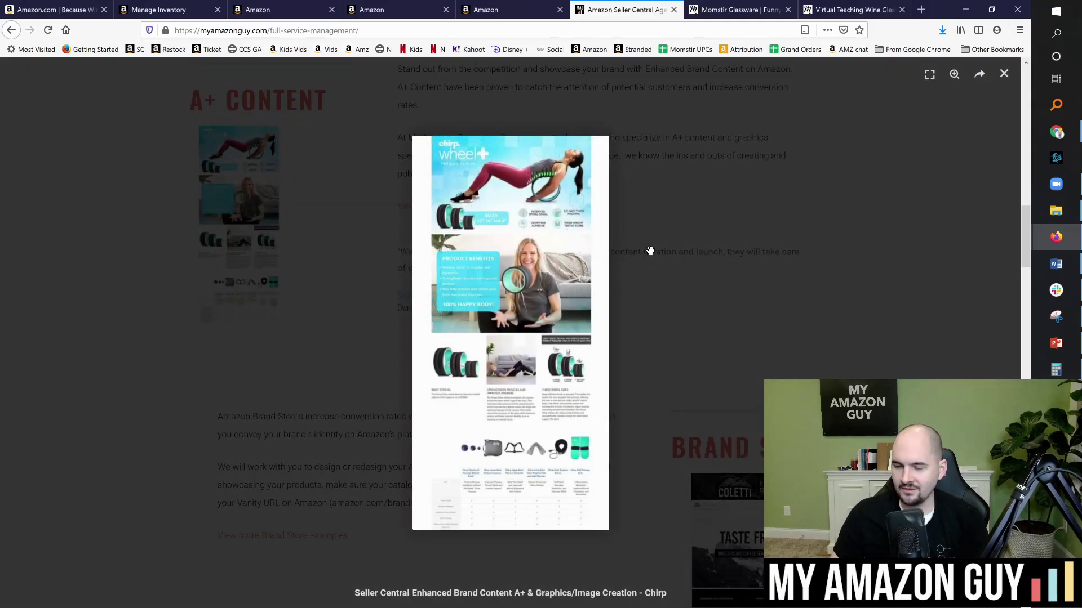
left_click(674, 249)
left_click_drag(1023, 214, 1024, 411)
scroll(1026, 241, "down", 2)
scroll(1027, 271, "down", 1)
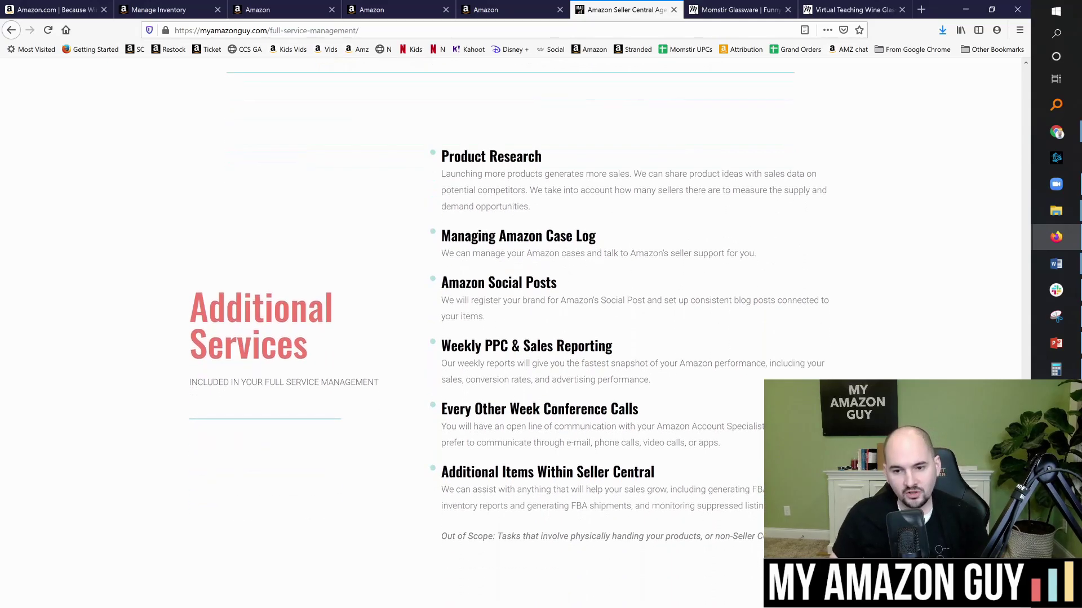